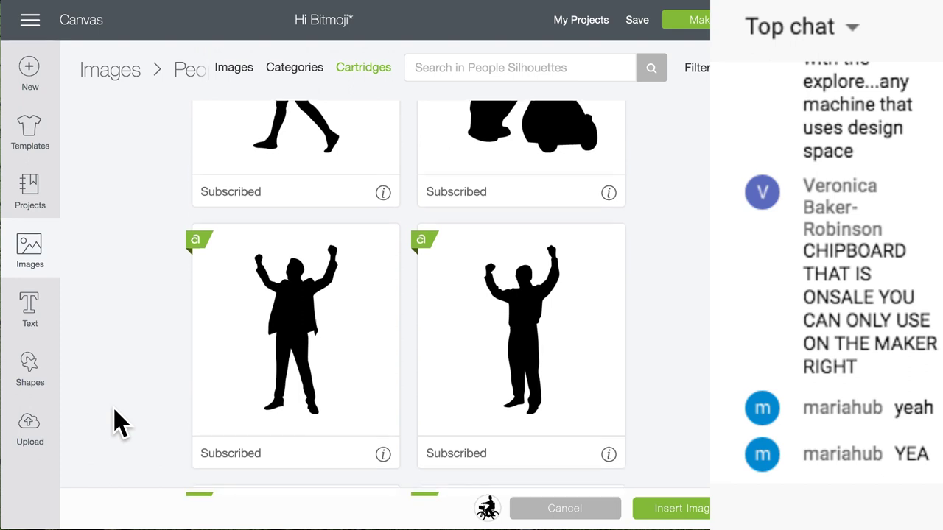
Look through the figures in the People Silhouettes cartridge
scroll(120, 424, "down", 2)
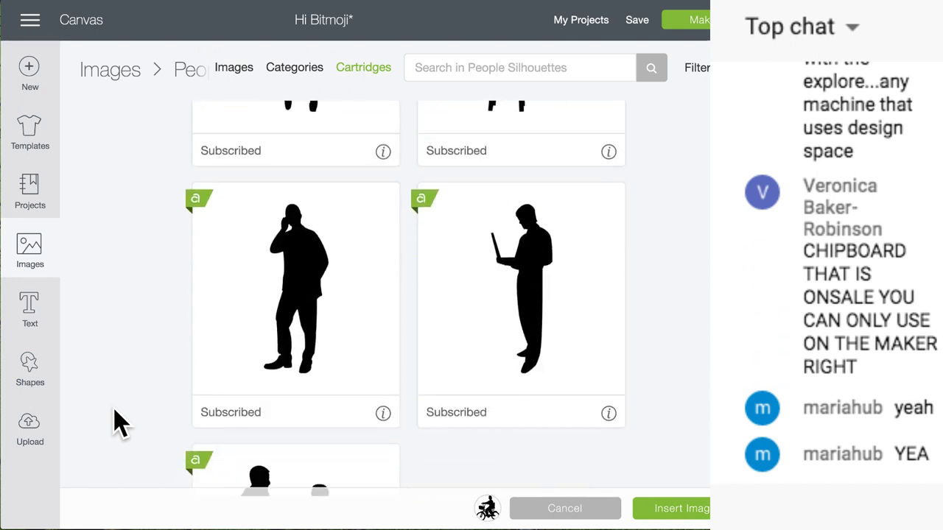
scroll(120, 424, "down", 3)
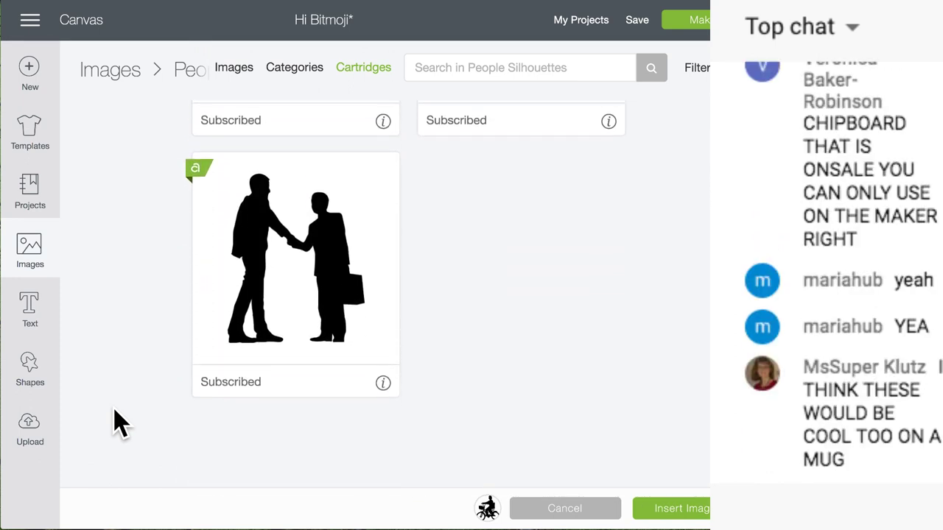
scroll(120, 424, "down", 1)
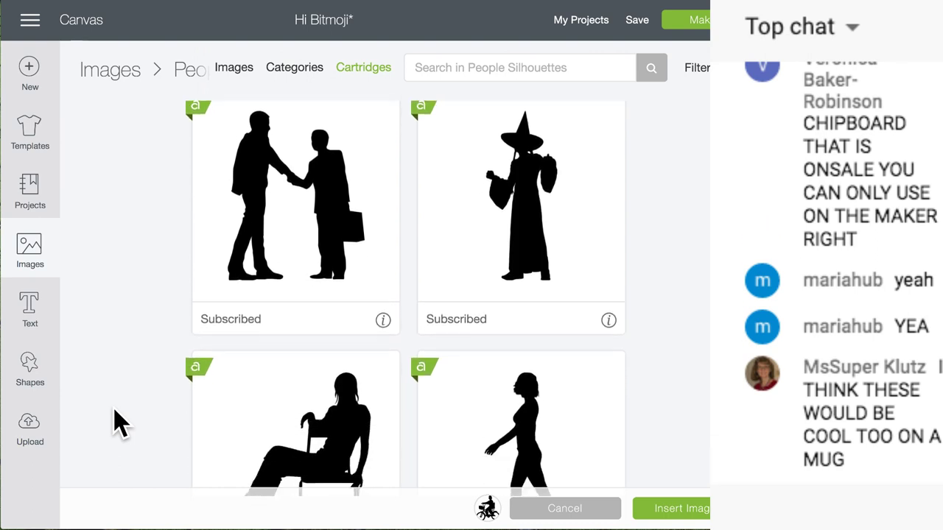
scroll(120, 423, "down", 2)
scroll(120, 424, "down", 3)
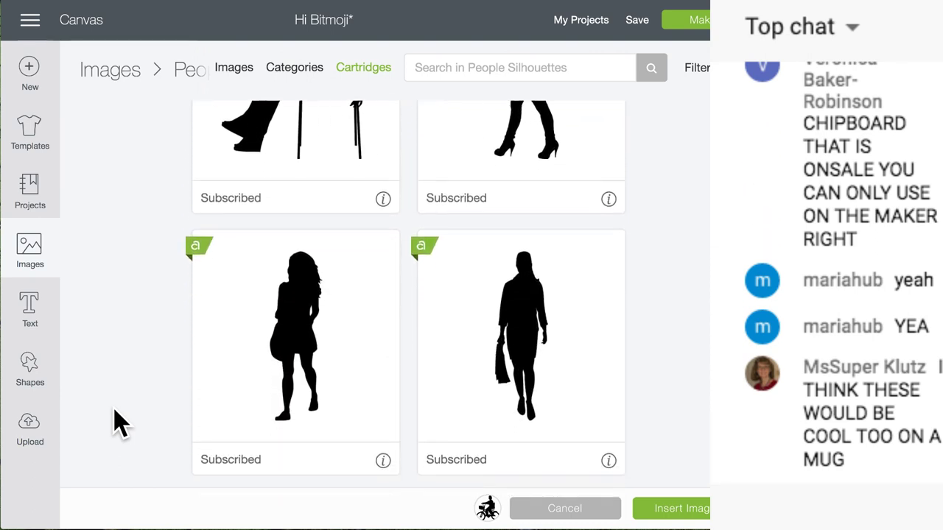
scroll(120, 423, "down", 1)
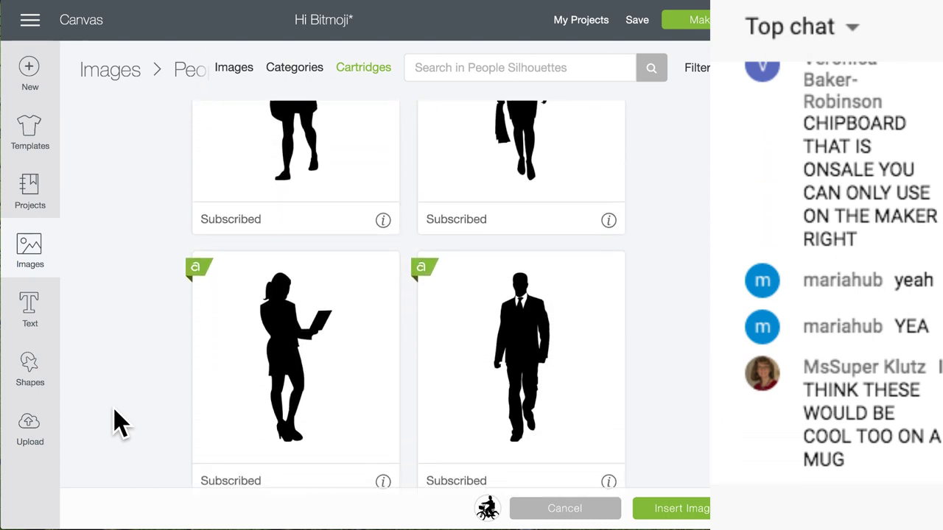
scroll(120, 423, "down", 4)
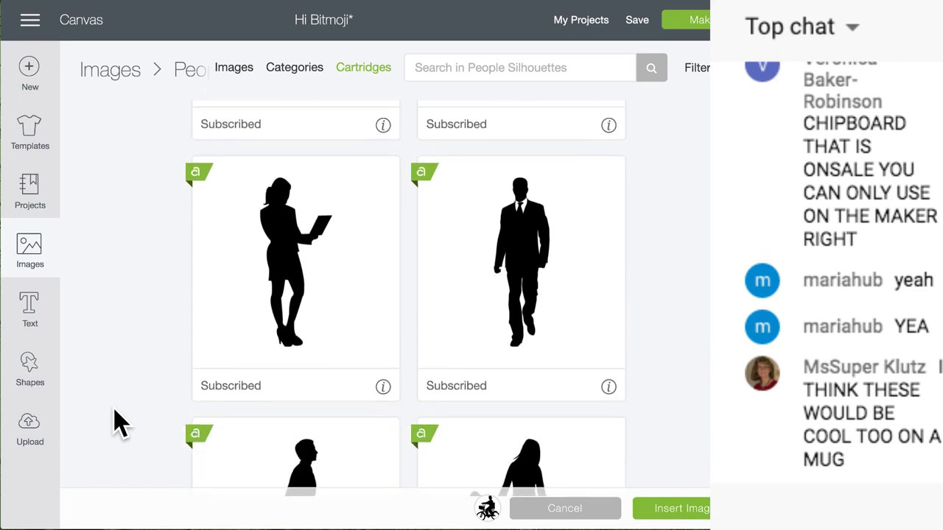
scroll(120, 423, "down", 9)
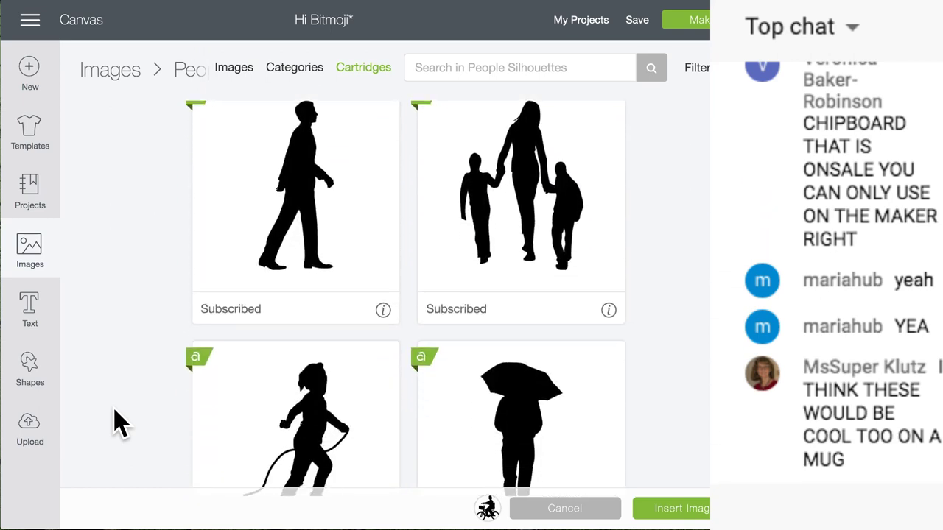
scroll(120, 424, "down", 1)
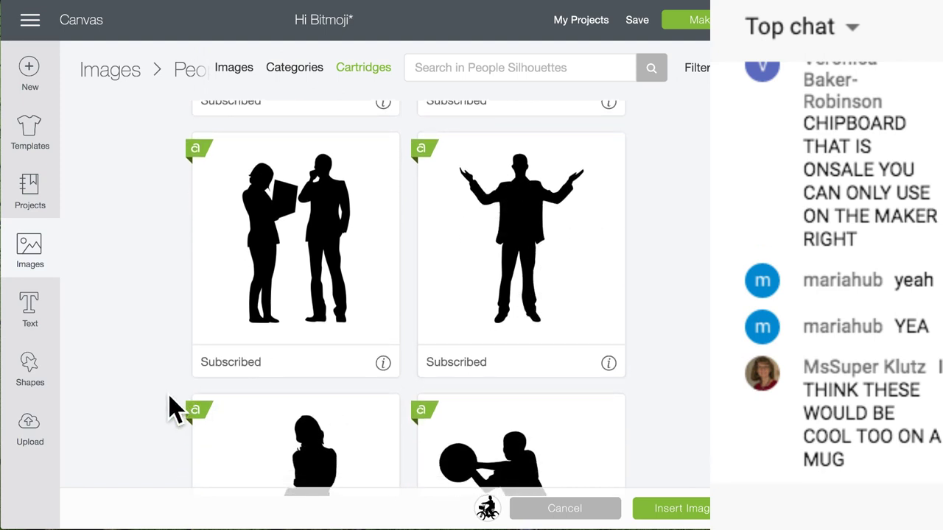
scroll(169, 408, "down", 2)
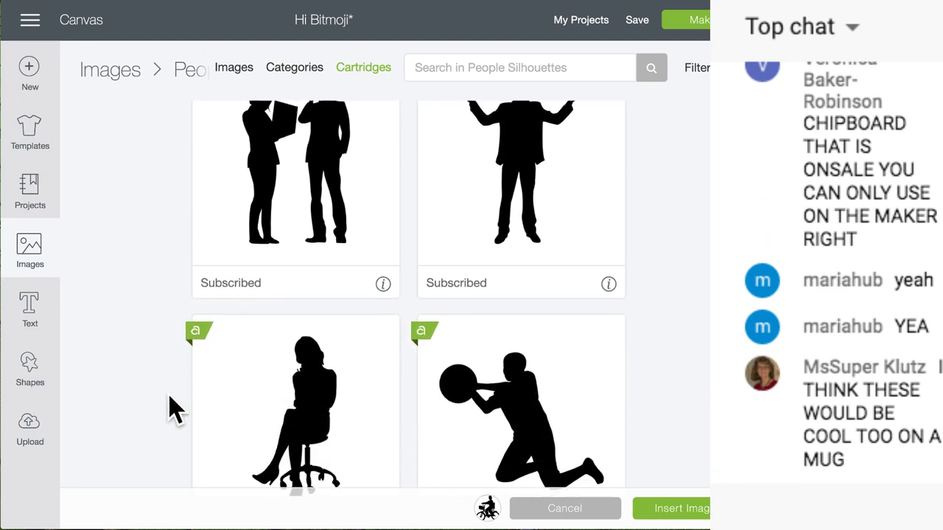
scroll(170, 409, "down", 6)
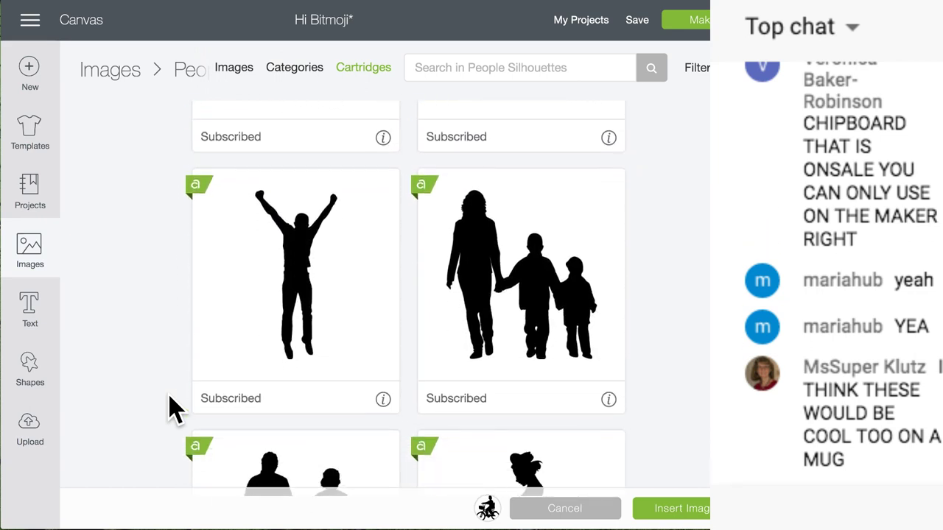
scroll(169, 408, "down", 3)
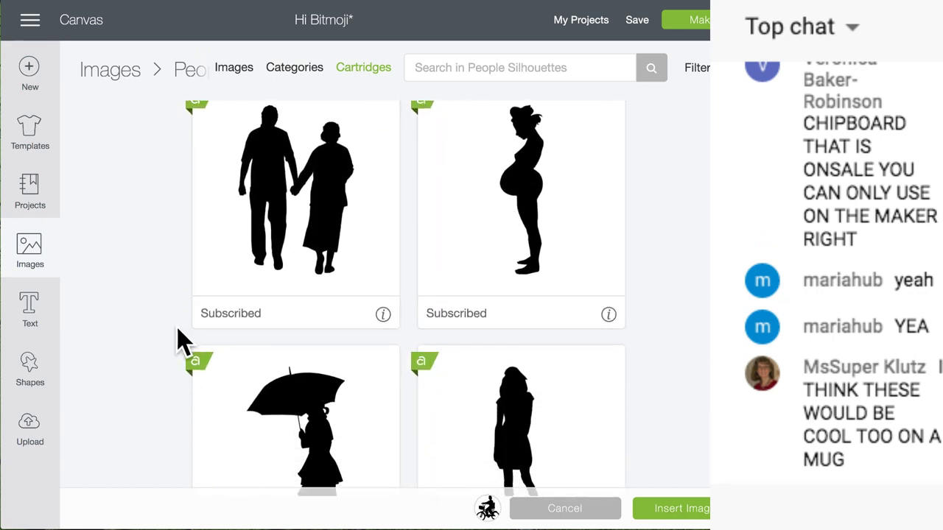
scroll(180, 340, "down", 5)
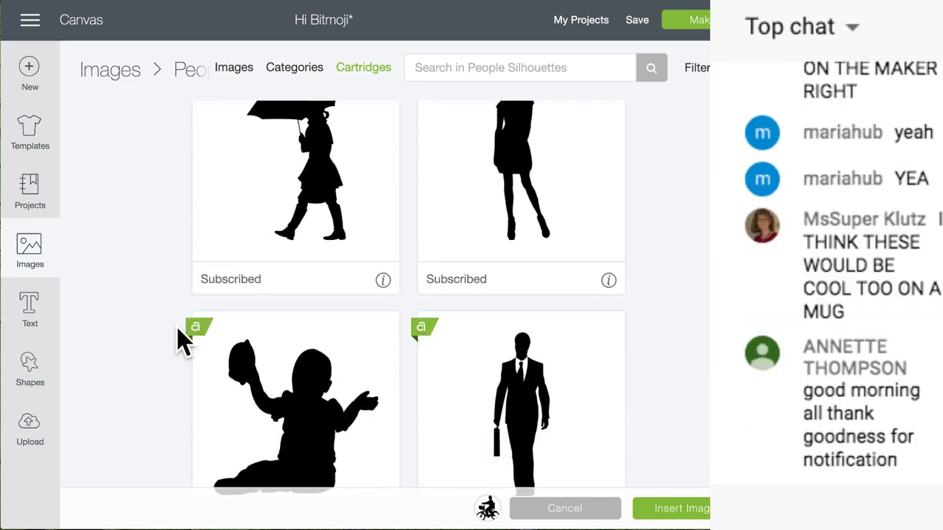
scroll(181, 337, "down", 3)
scroll(265, 158, "up", 1)
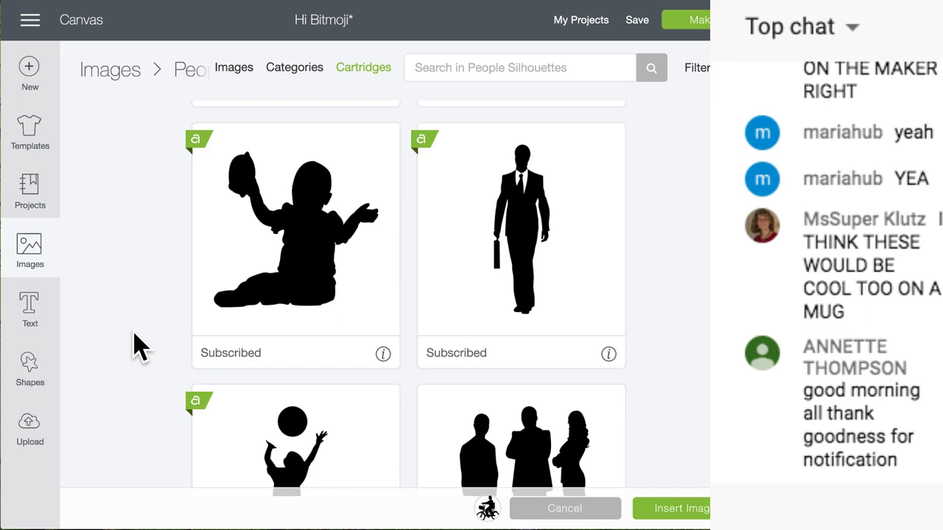
scroll(140, 346, "down", 12)
scroll(140, 347, "down", 10)
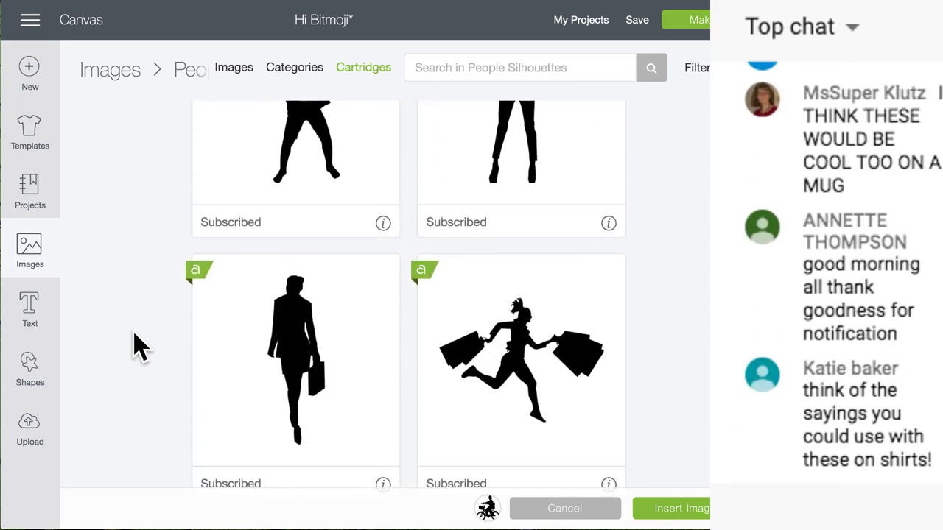
scroll(140, 346, "down", 4)
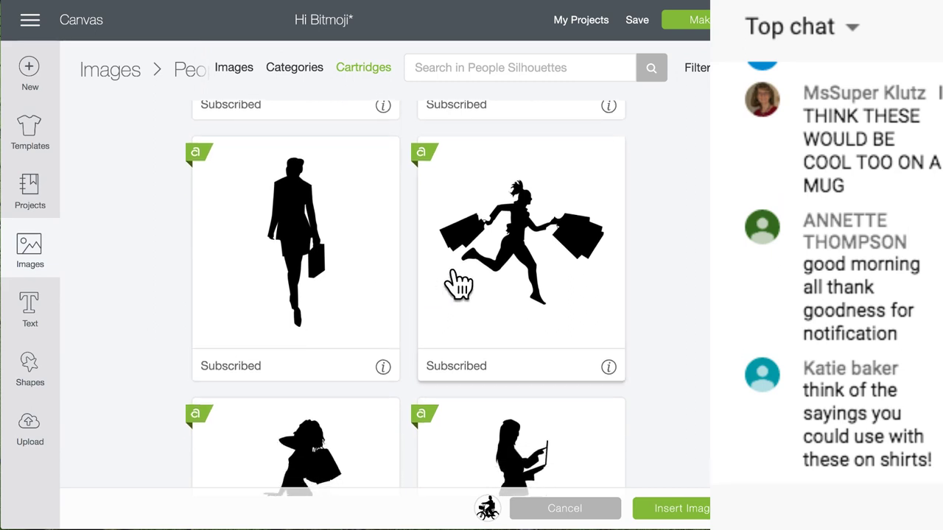
scroll(107, 346, "down", 10)
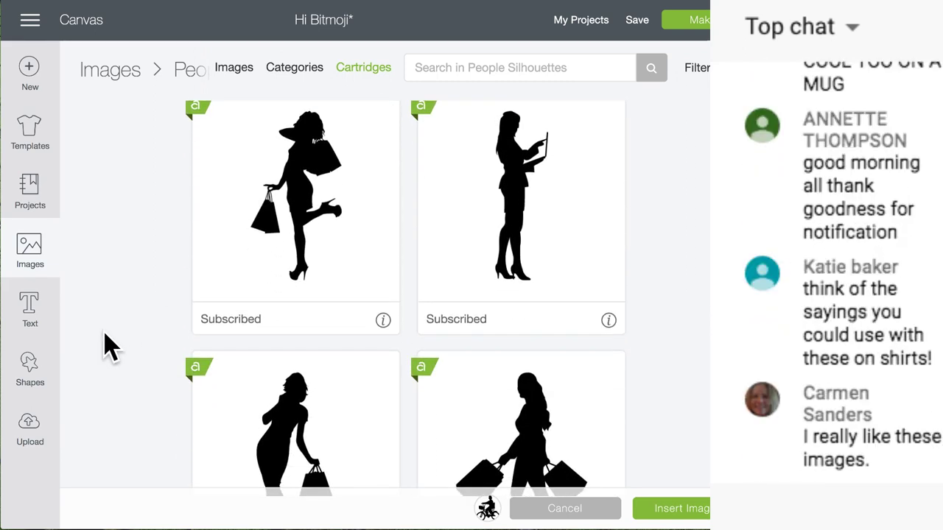
scroll(107, 346, "down", 9)
scroll(107, 346, "down", 15)
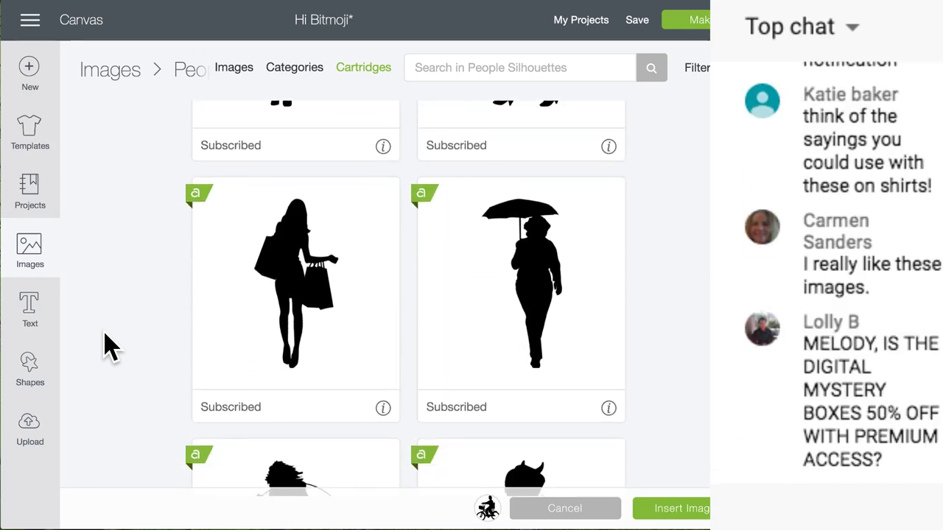
scroll(107, 346, "down", 14)
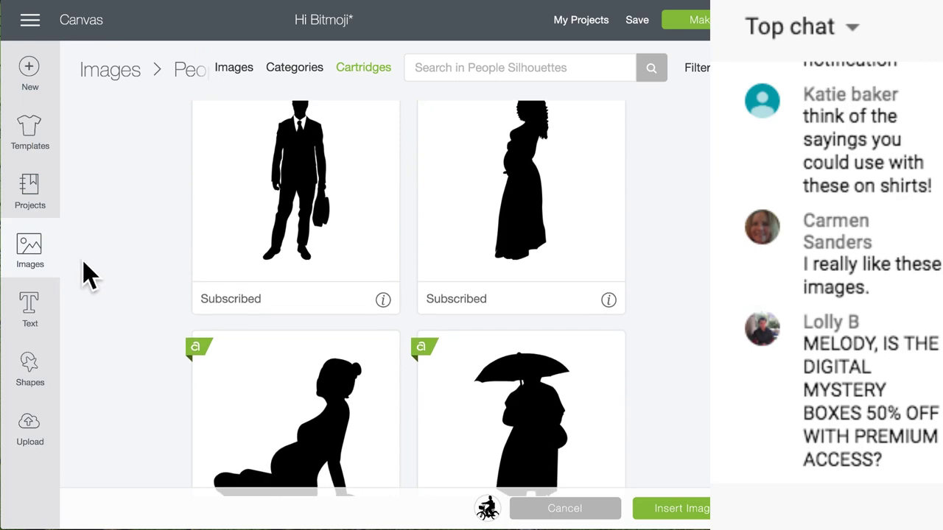
Return from the image library to the canvas and deselect the backpack
left_click(30, 251)
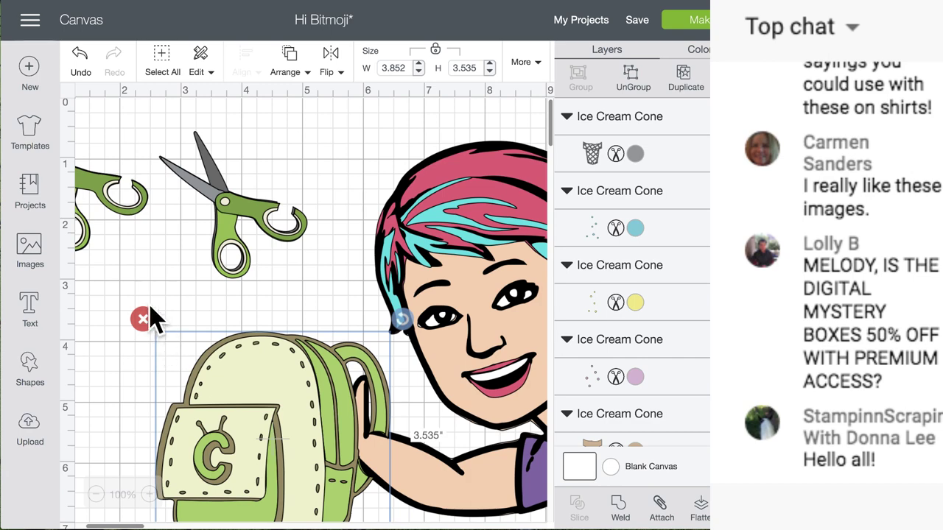
left_click(111, 350)
scroll(109, 352, "left", 3)
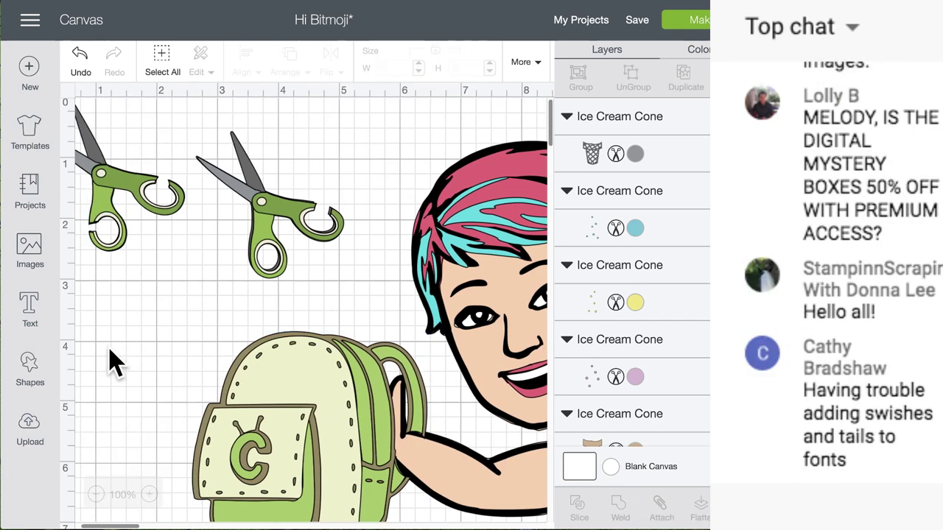
scroll(111, 361, "down", 5)
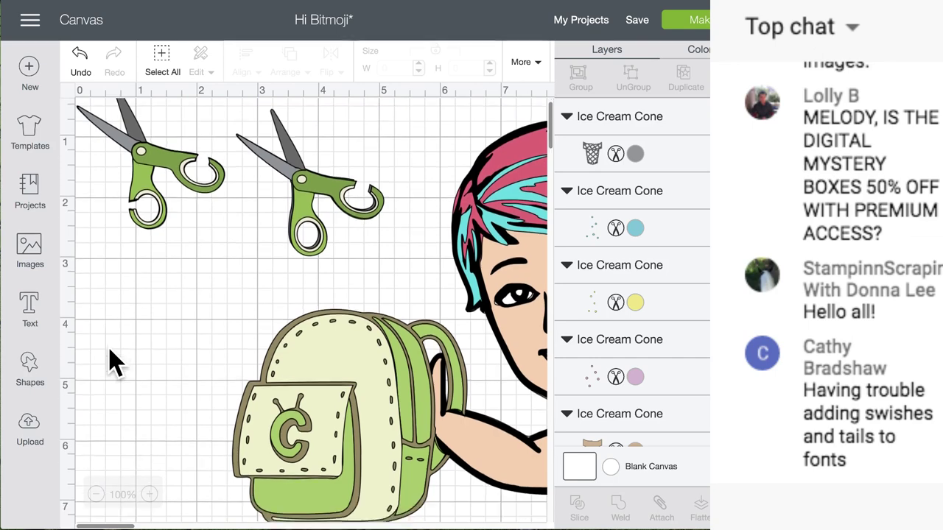
scroll(110, 361, "up", 5)
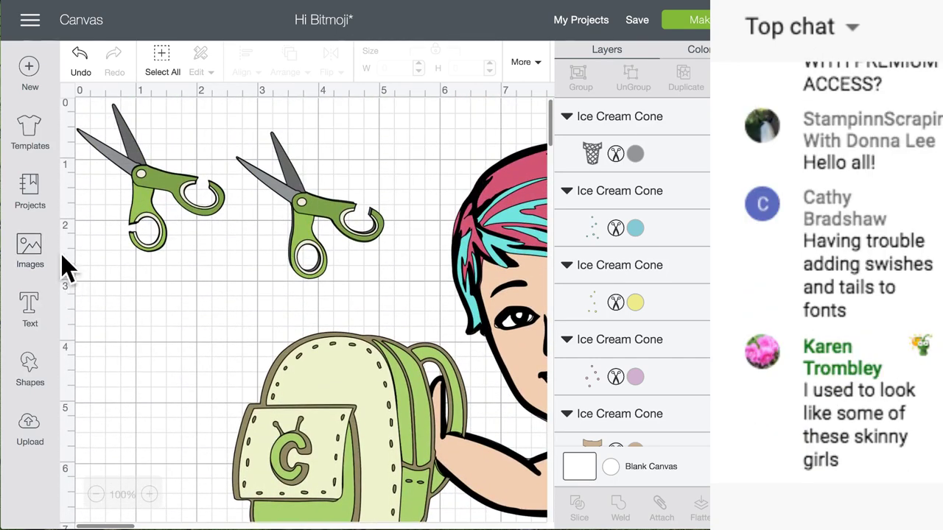
Reopen the image library and look through its image categories down to the Brands section
left_click(33, 254)
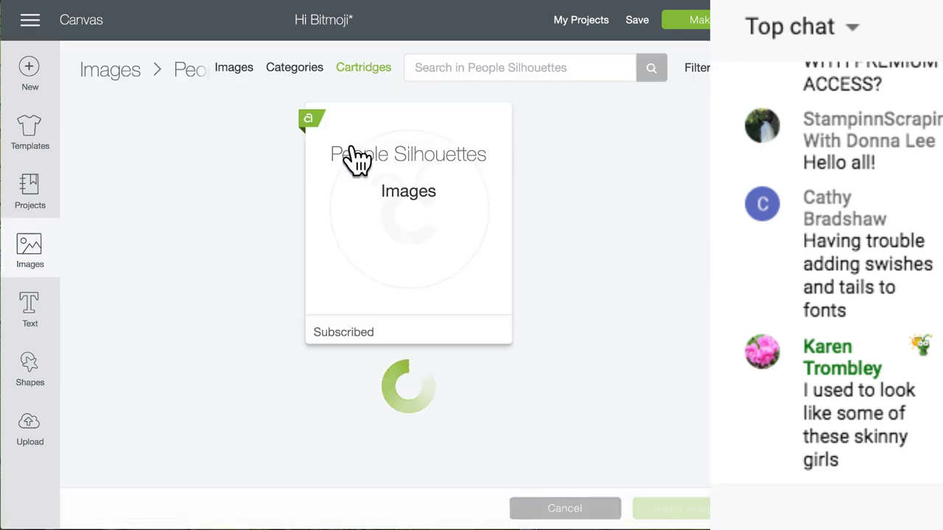
left_click(302, 70)
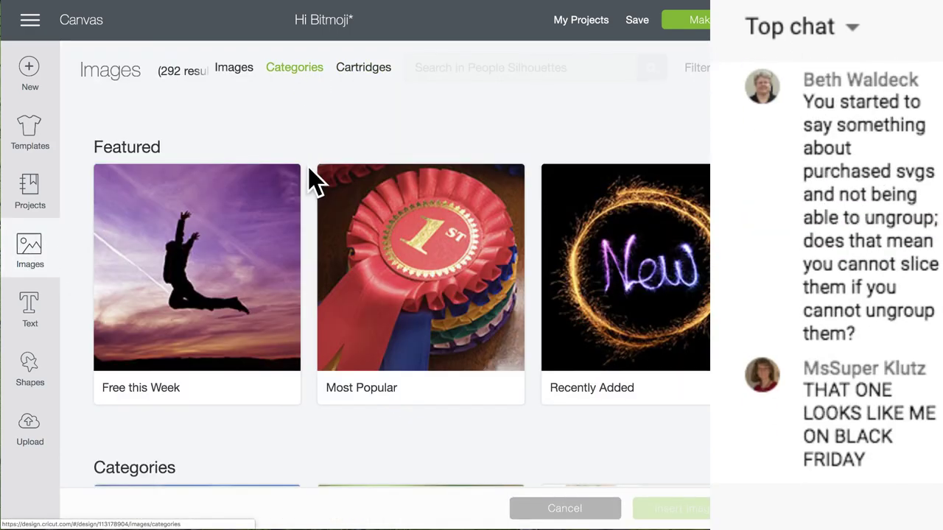
scroll(255, 417, "down", 10)
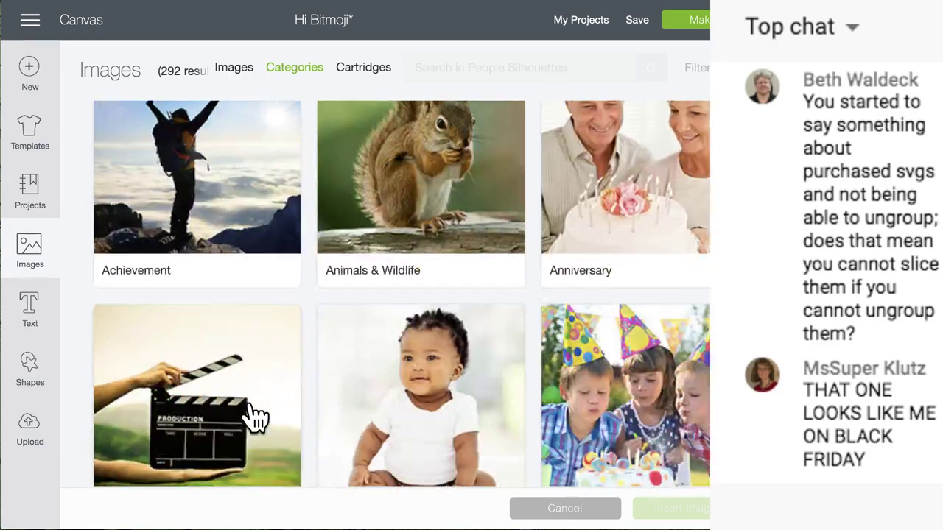
scroll(255, 418, "down", 15)
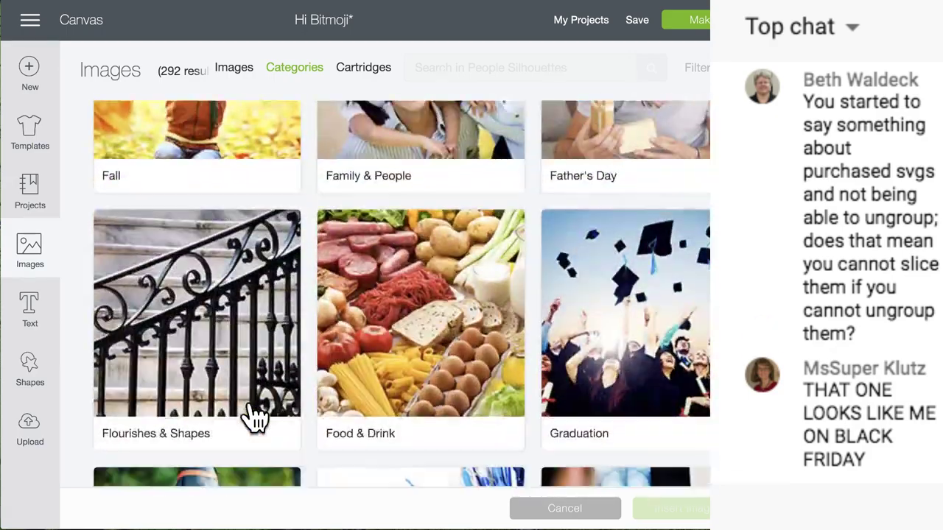
scroll(254, 417, "down", 3)
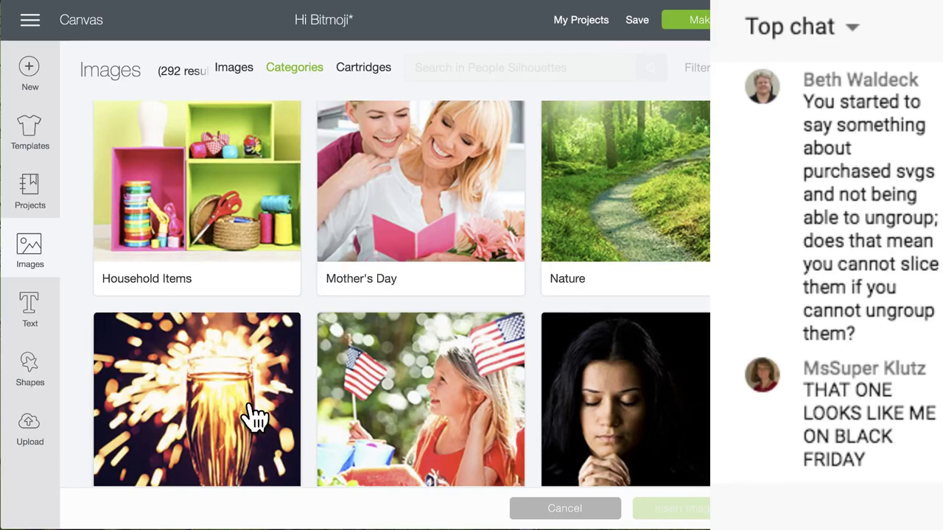
scroll(254, 417, "down", 7)
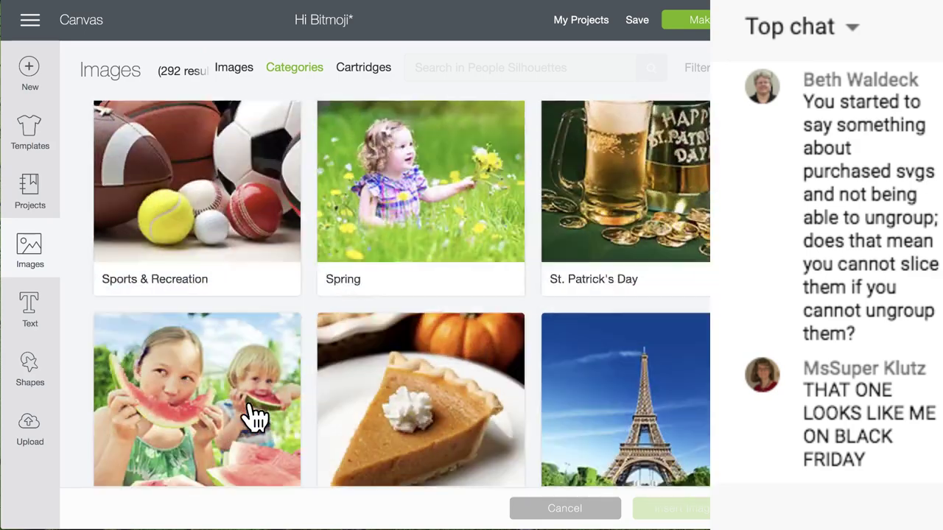
scroll(254, 417, "down", 7)
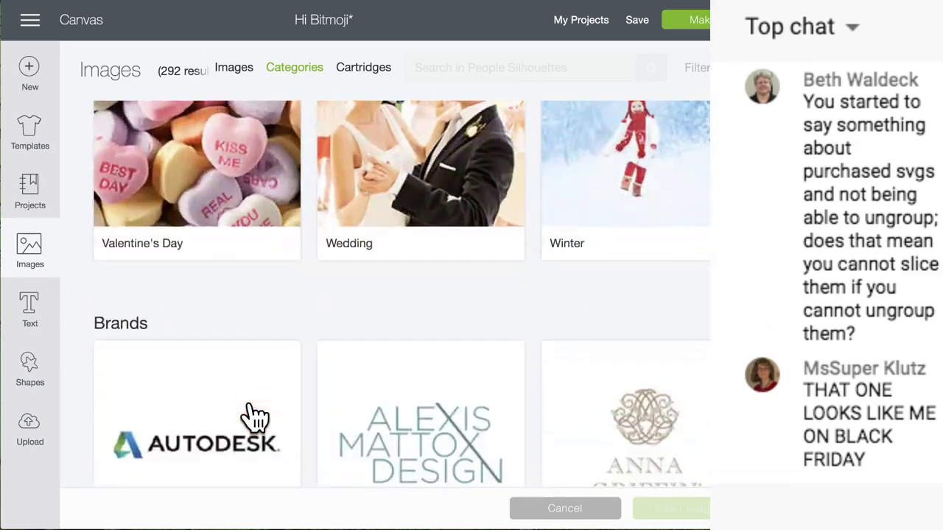
scroll(254, 418, "down", 5)
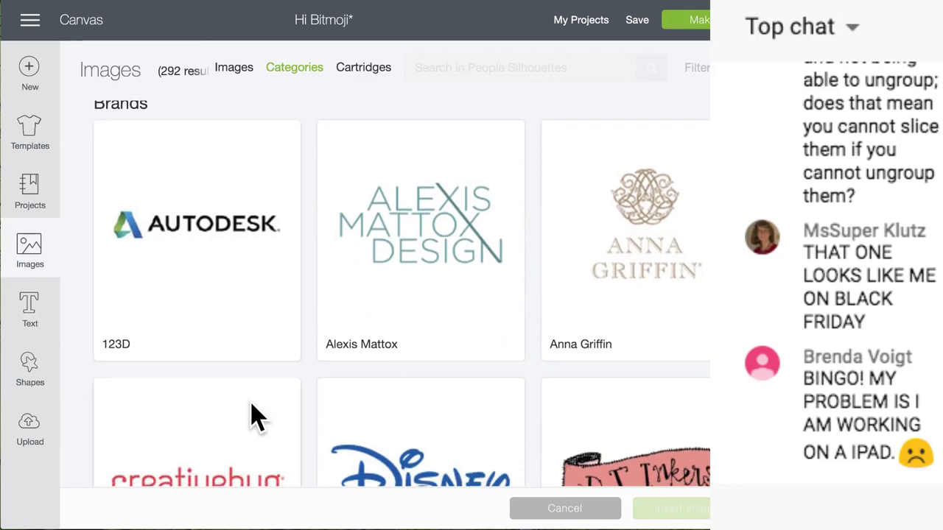
scroll(254, 418, "down", 1)
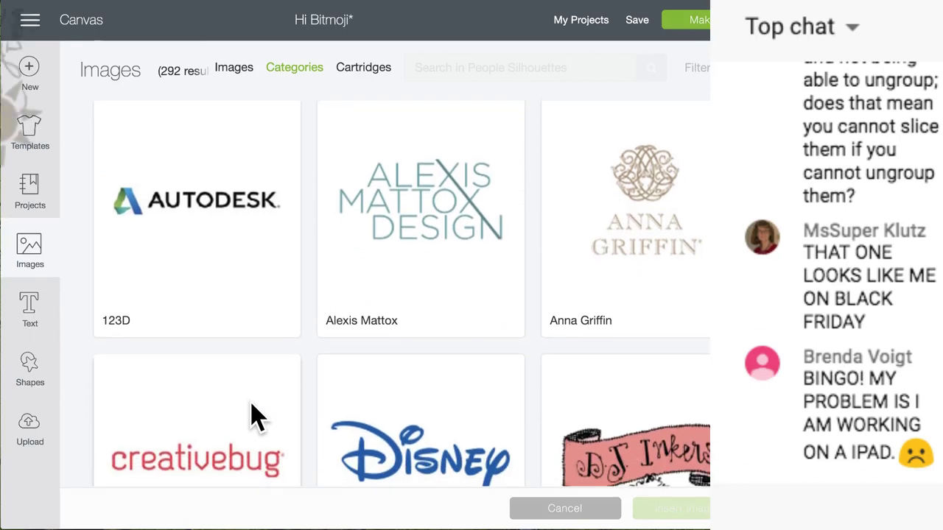
Examine the images offered by the 123D brand, and return to the category overview
left_click(242, 272)
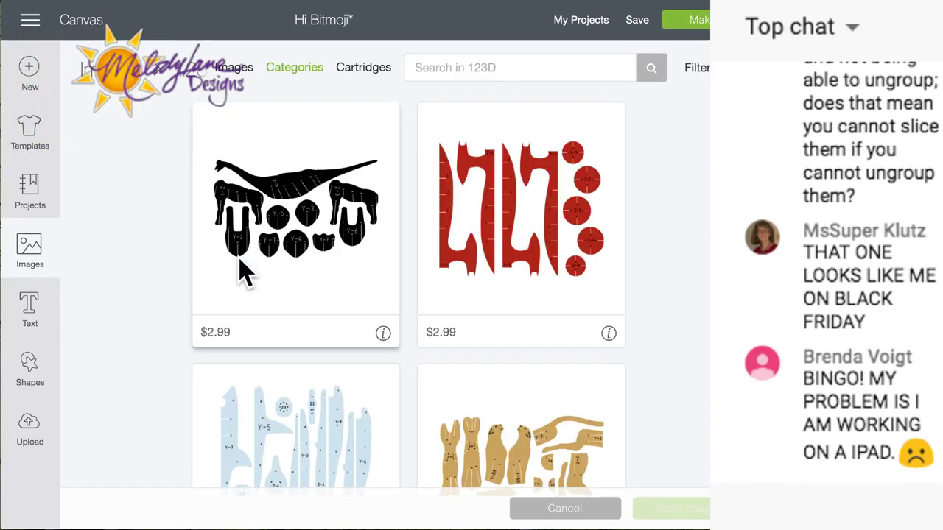
scroll(281, 400, "down", 6)
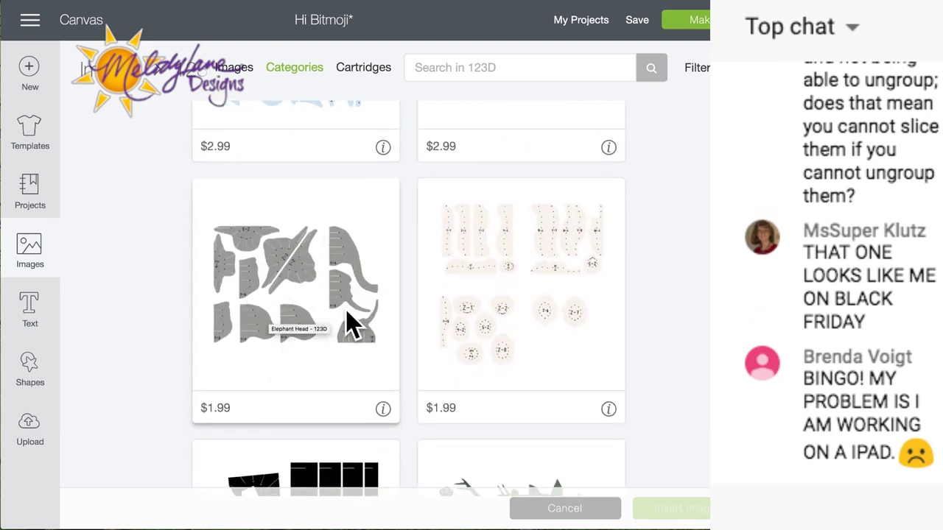
scroll(352, 324, "down", 5)
scroll(309, 324, "down", 4)
scroll(309, 324, "up", 5)
scroll(309, 324, "up", 1)
scroll(310, 324, "down", 9)
scroll(309, 324, "up", 3)
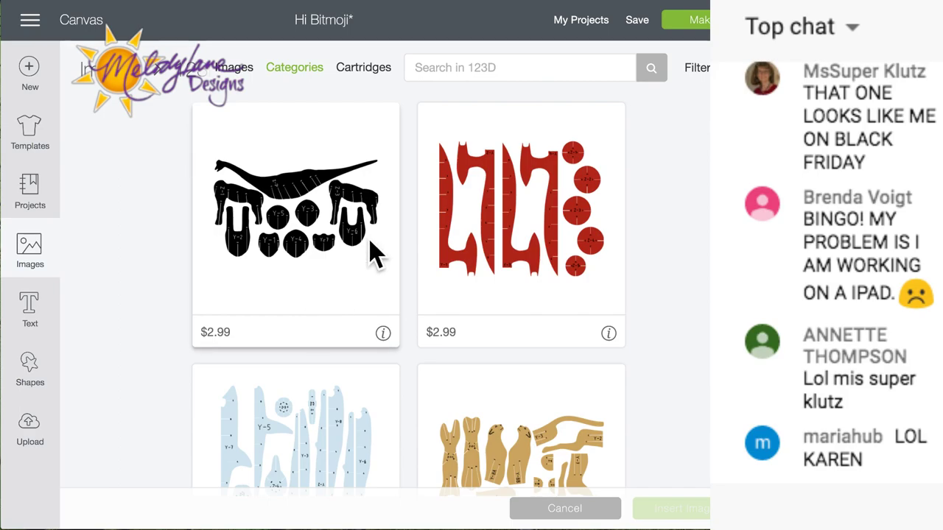
left_click(292, 72)
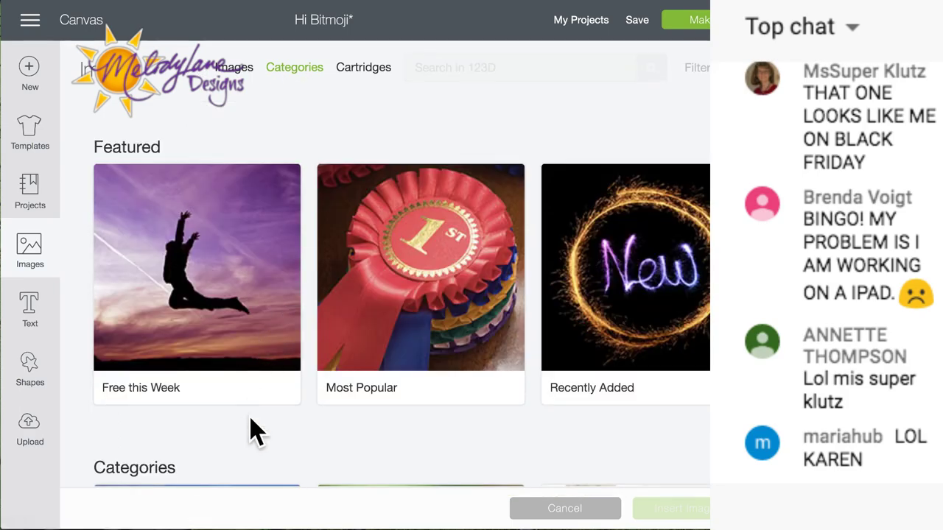
Look through the logos in the Brands section, from Nancy Kubo and Martha Stewart back to Alexis Mattox
scroll(254, 431, "down", 15)
scroll(255, 431, "up", 5)
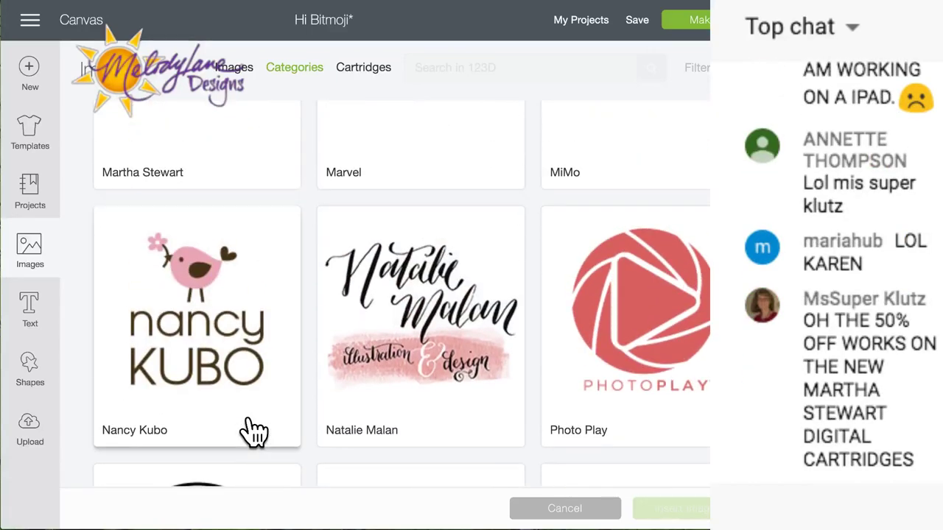
scroll(214, 385, "up", 2)
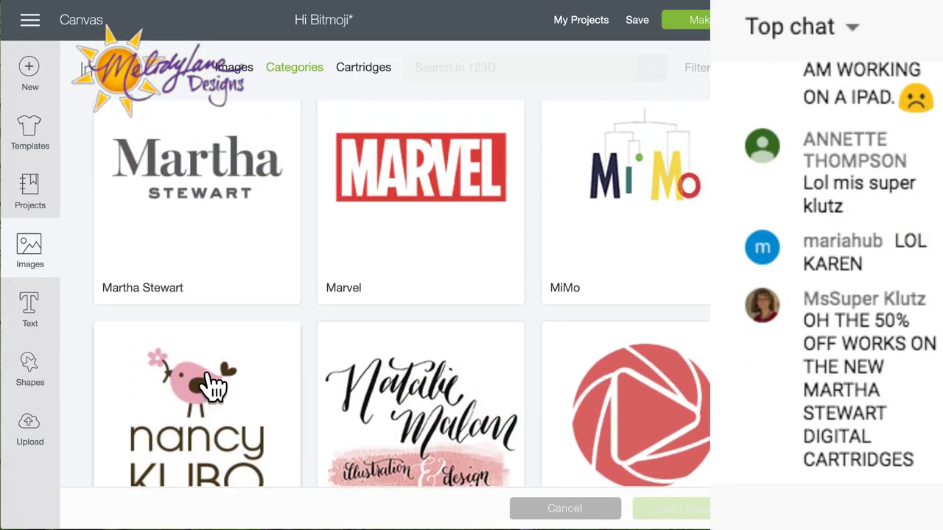
scroll(214, 384, "up", 4)
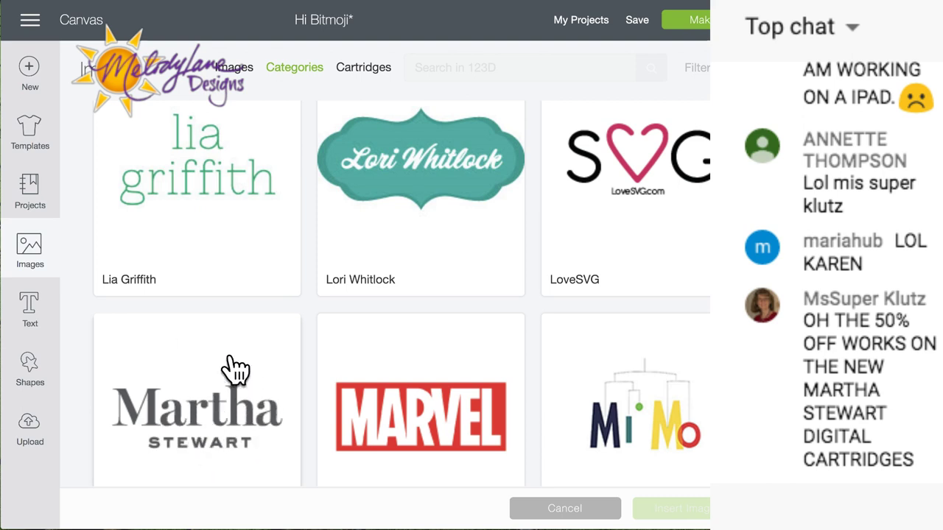
scroll(245, 353, "up", 3)
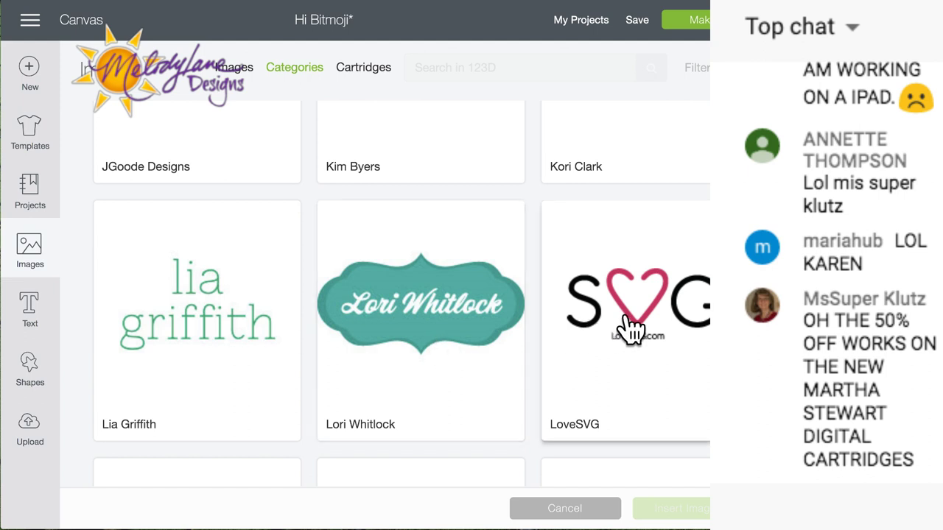
scroll(582, 325, "up", 4)
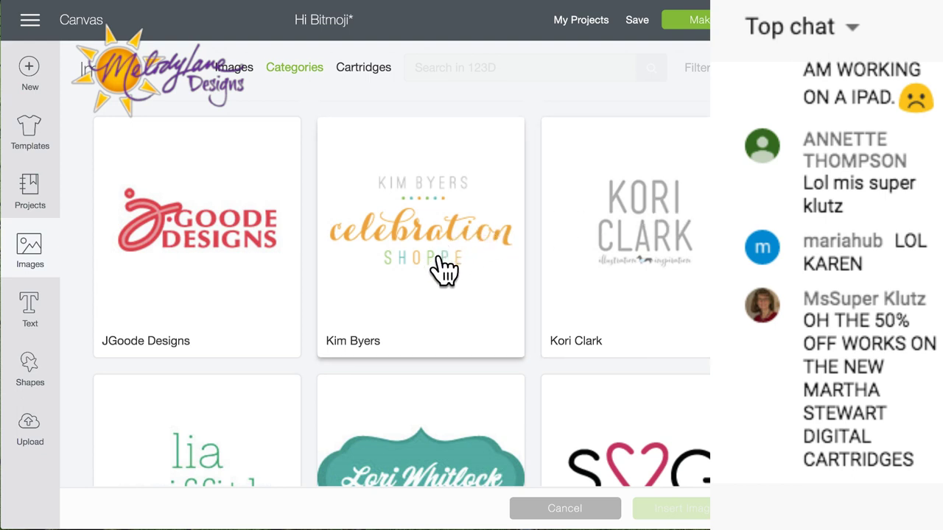
scroll(446, 270, "up", 6)
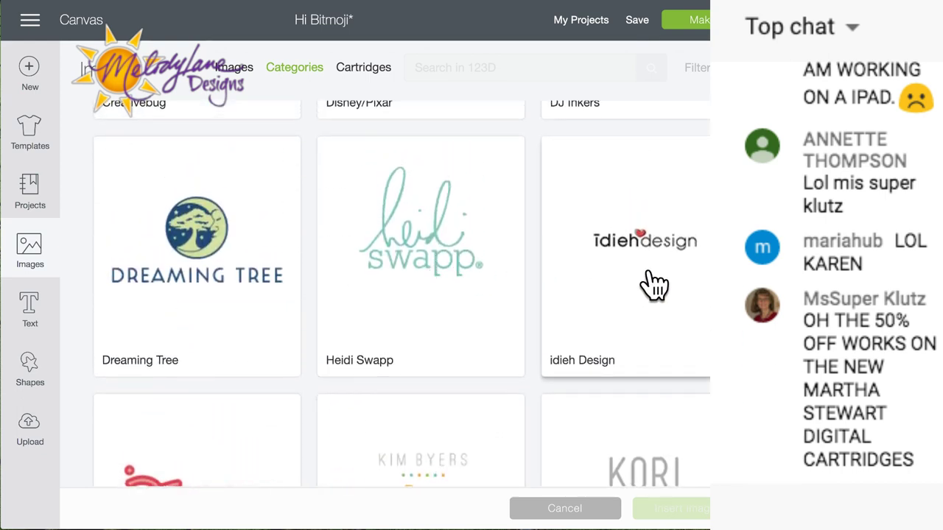
scroll(596, 292, "up", 5)
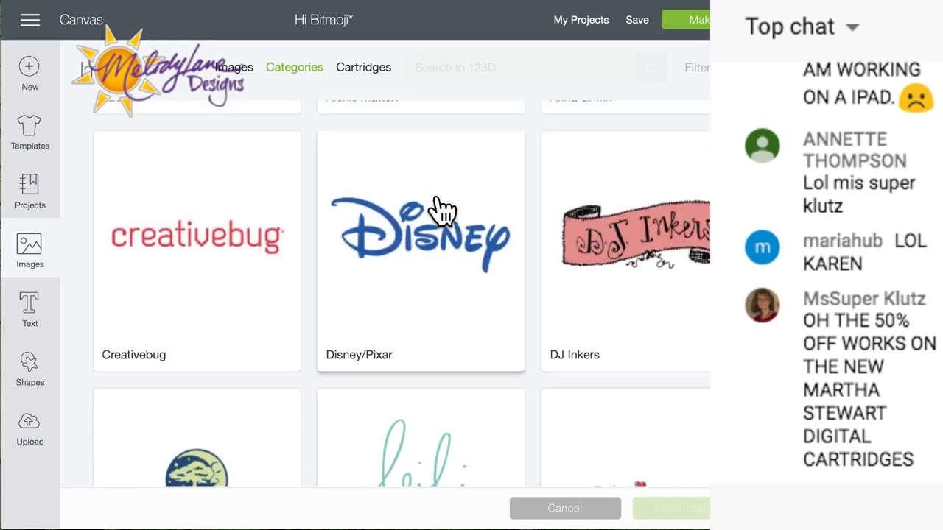
scroll(438, 211, "up", 3)
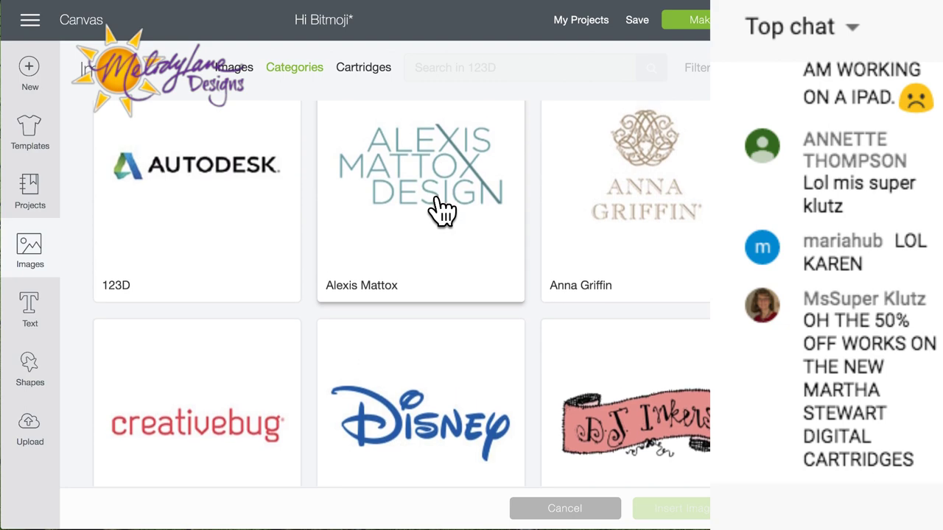
Open the Alexis Mattox brand and examine its lettering, card, envelope and holiday tag images
left_click(438, 199)
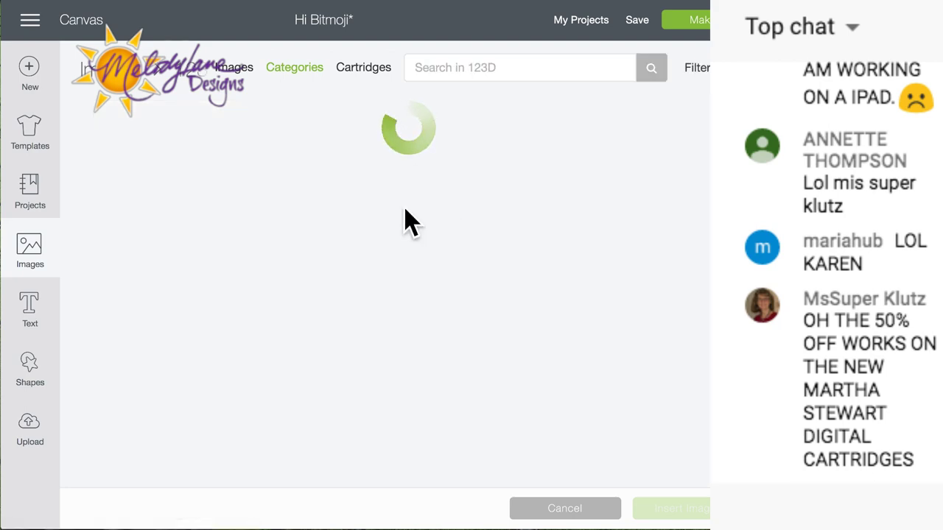
scroll(319, 356, "down", 15)
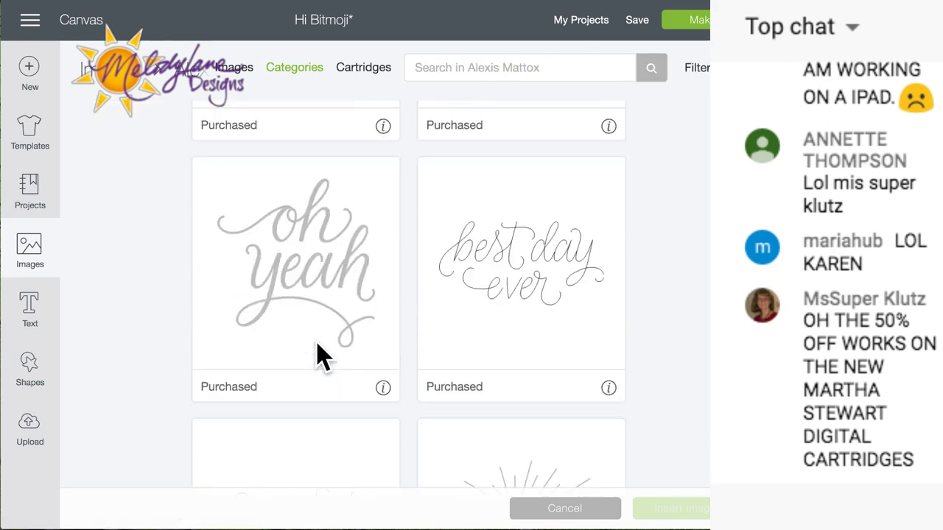
scroll(318, 357, "down", 3)
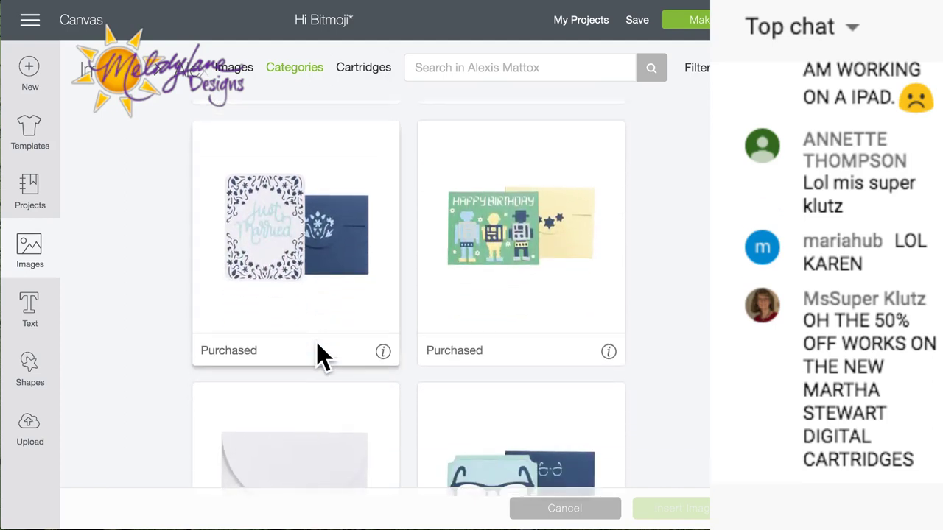
scroll(318, 357, "down", 7)
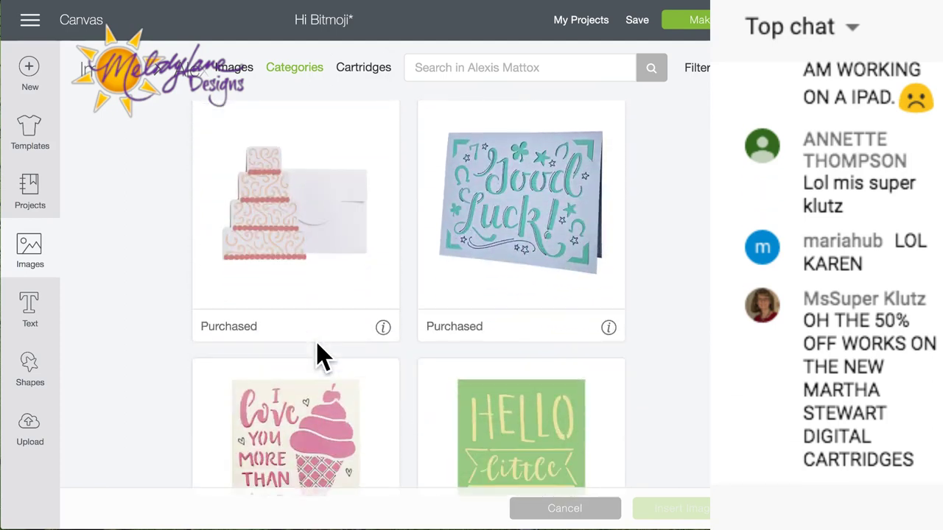
scroll(322, 357, "down", 7)
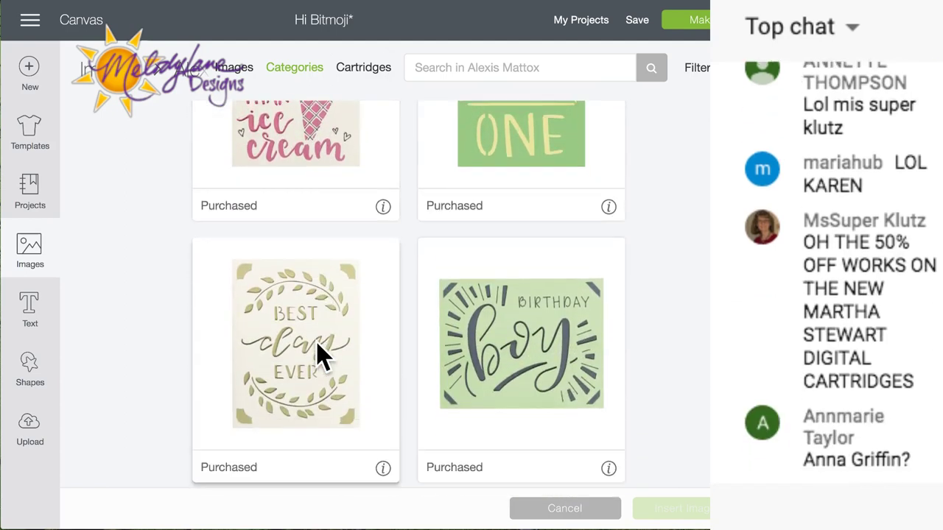
scroll(322, 357, "down", 9)
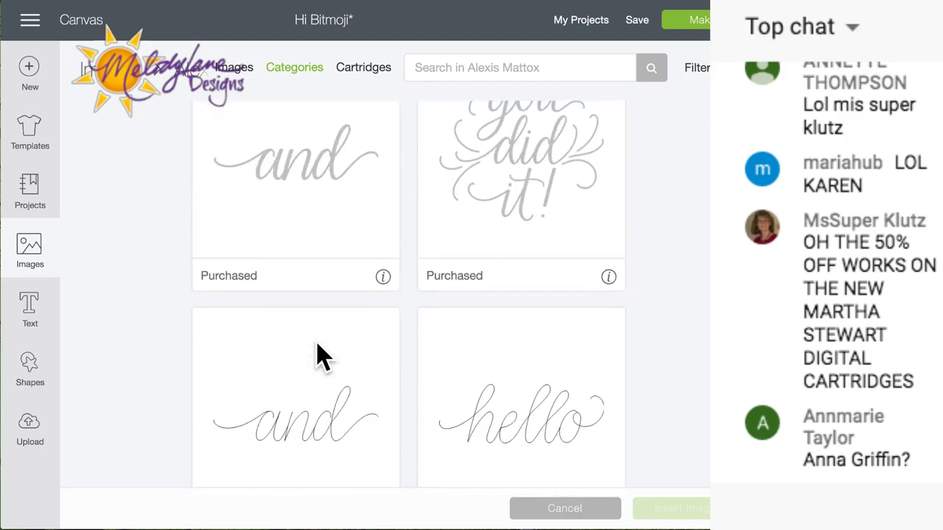
scroll(322, 357, "down", 10)
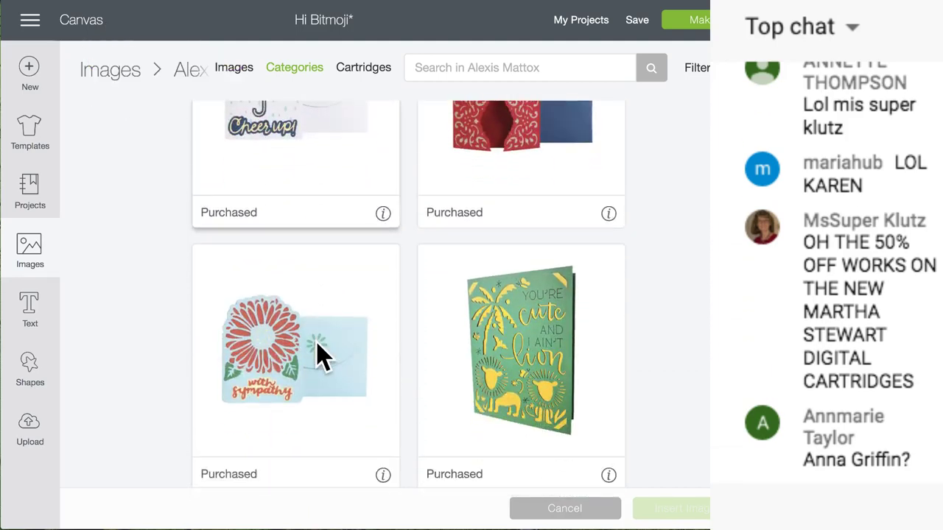
scroll(322, 357, "down", 10)
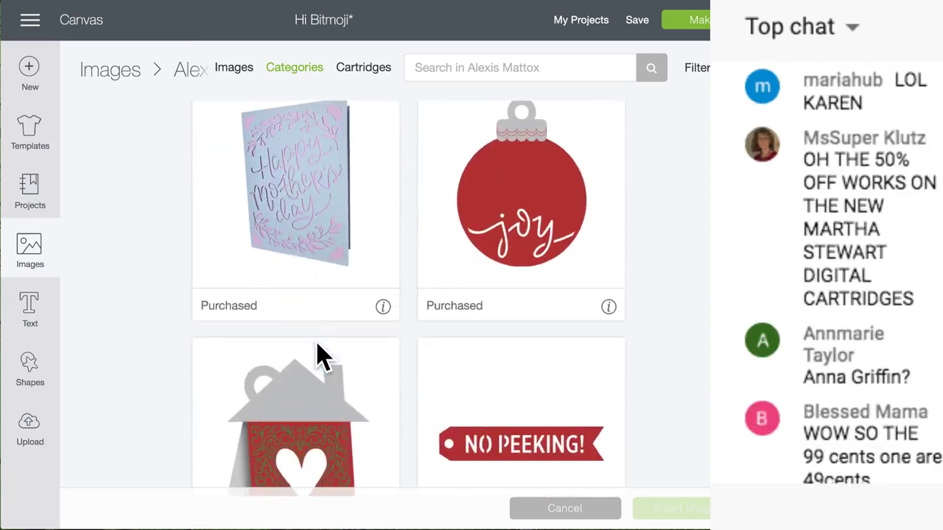
scroll(322, 356, "down", 9)
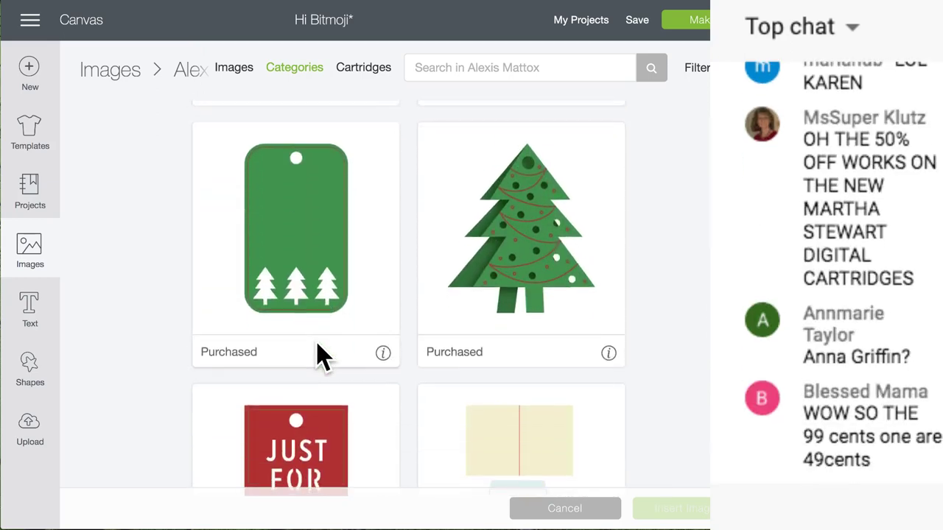
scroll(322, 356, "down", 9)
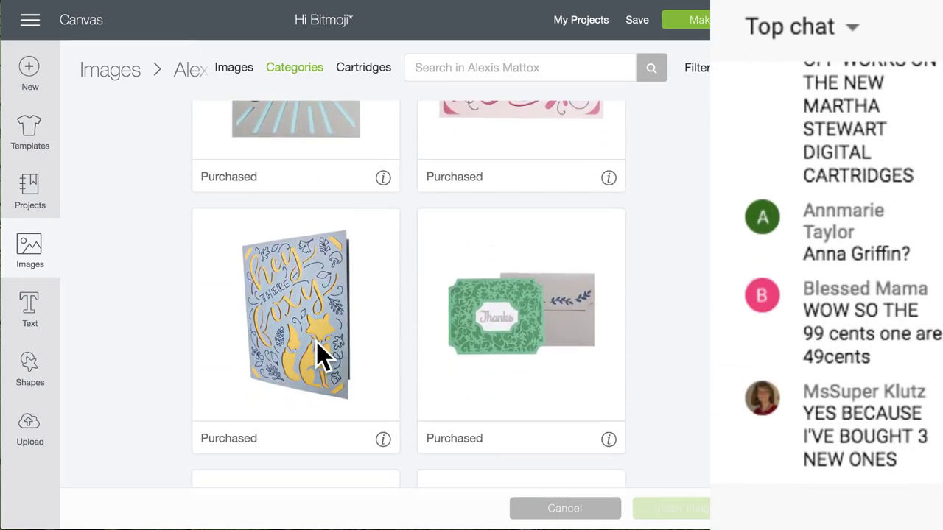
scroll(322, 356, "down", 7)
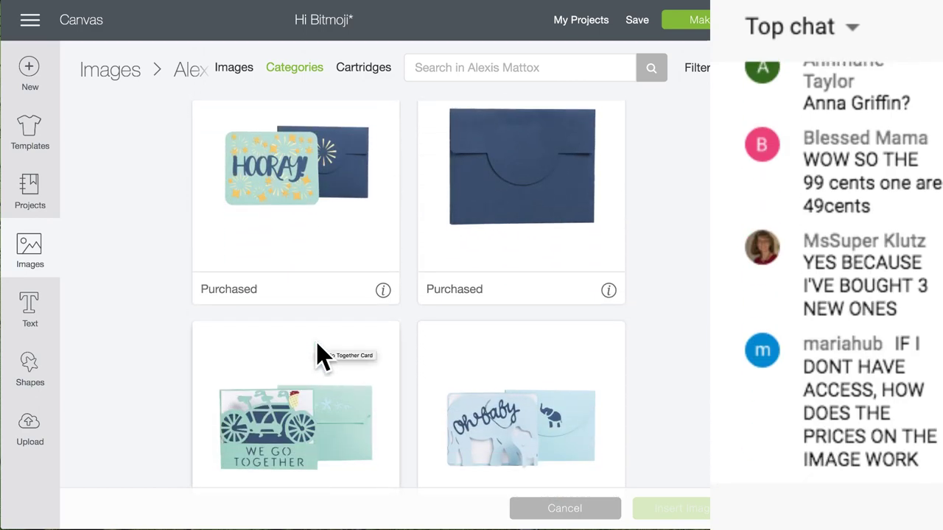
scroll(317, 343, "up", 3)
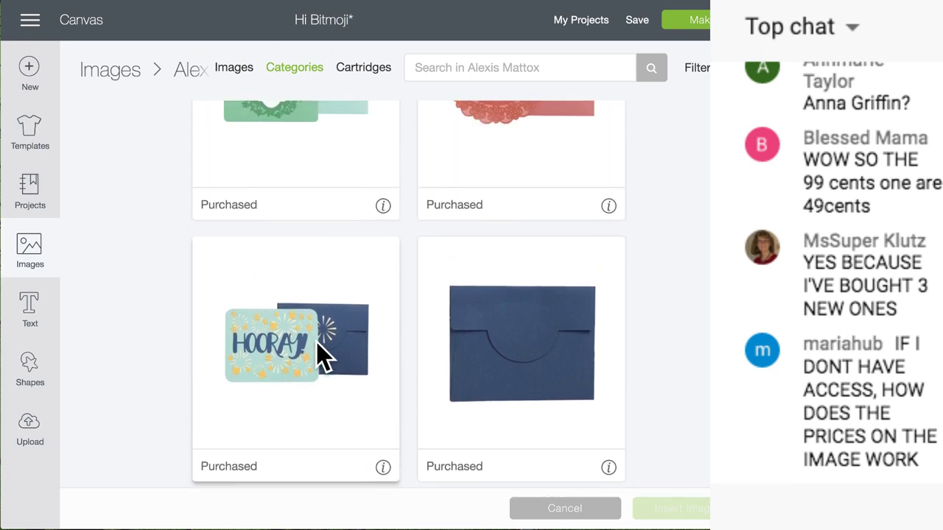
scroll(317, 342, "up", 10)
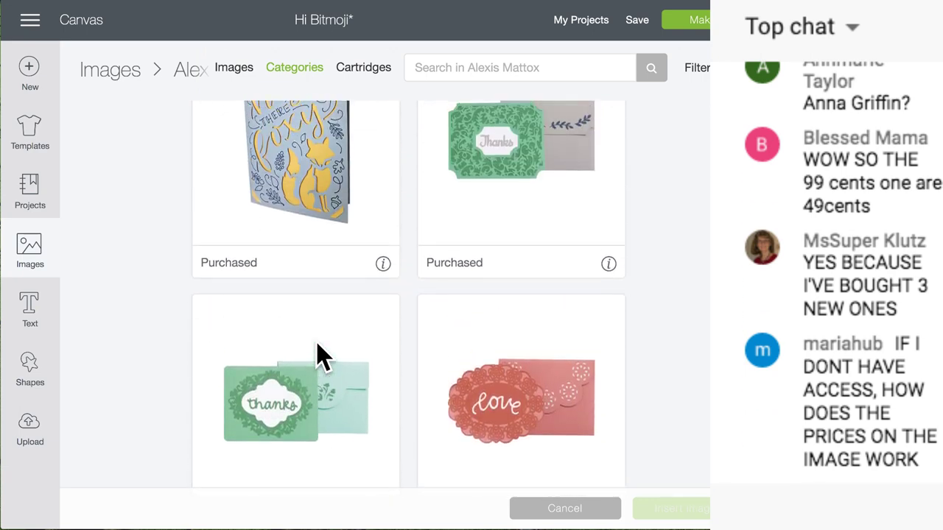
scroll(317, 343, "up", 15)
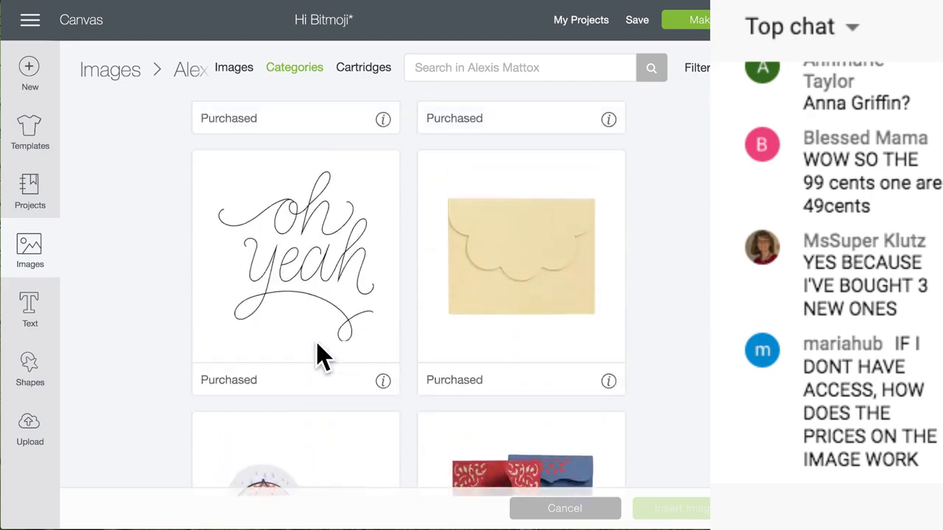
scroll(320, 357, "up", 15)
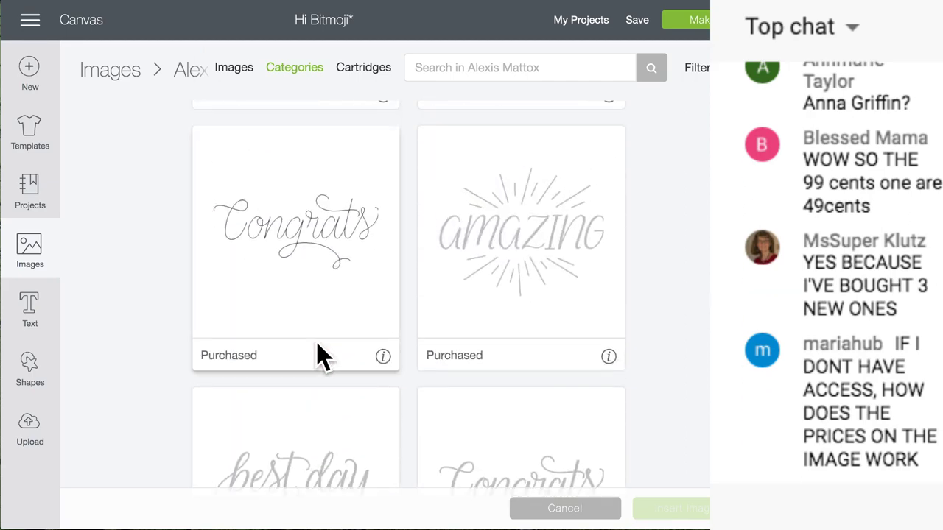
scroll(320, 357, "up", 5)
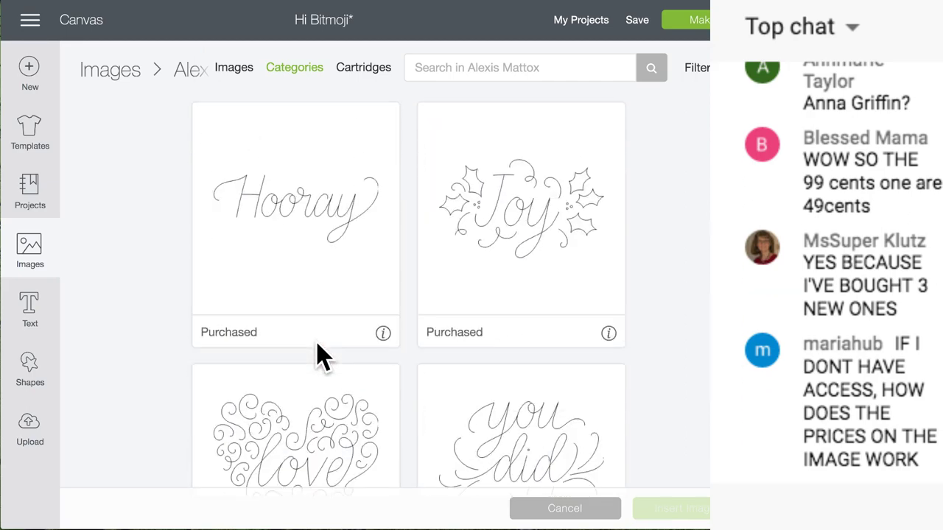
Switch the image library to its cartridges and look through the list down to A Day at the Track
left_click(384, 71)
scroll(430, 398, "down", 20)
scroll(429, 398, "down", 10)
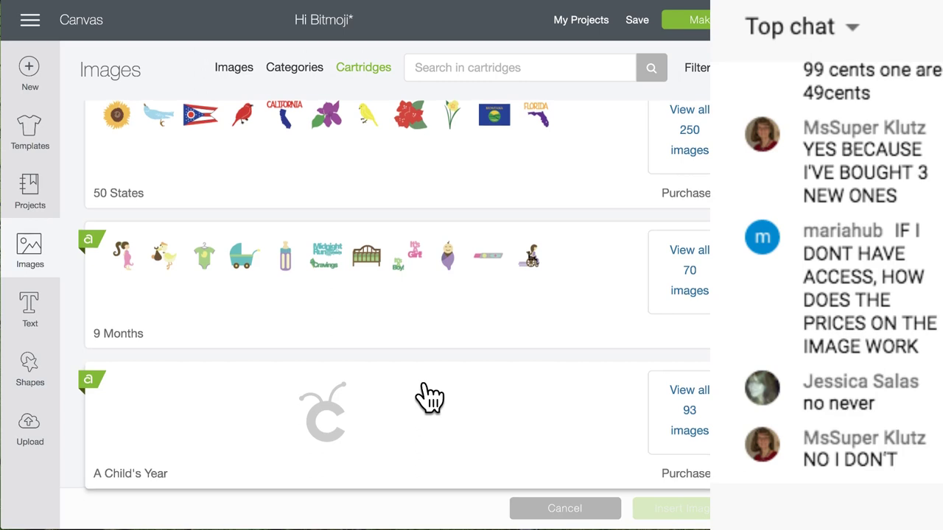
scroll(429, 397, "down", 4)
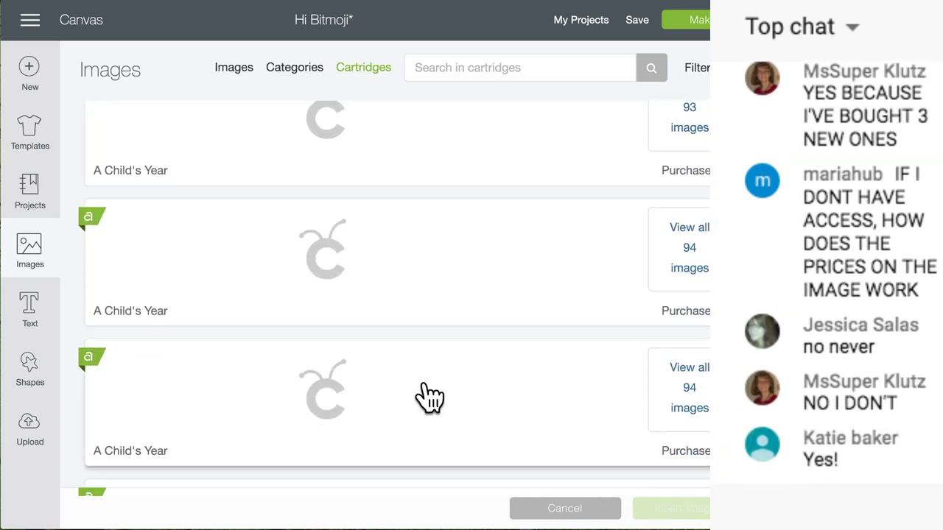
scroll(430, 397, "down", 4)
scroll(430, 397, "down", 5)
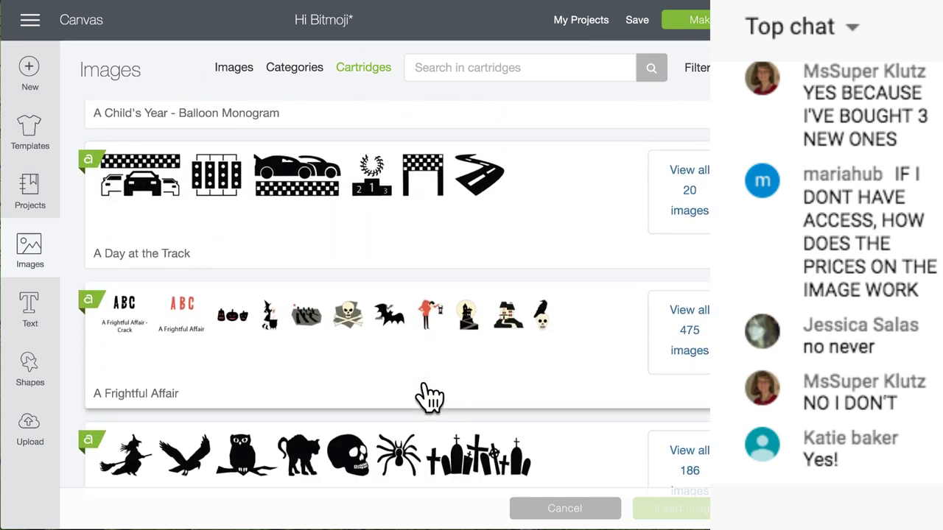
Open all images of the A Day at the Track cartridge and examine its racing designs
left_click(674, 190)
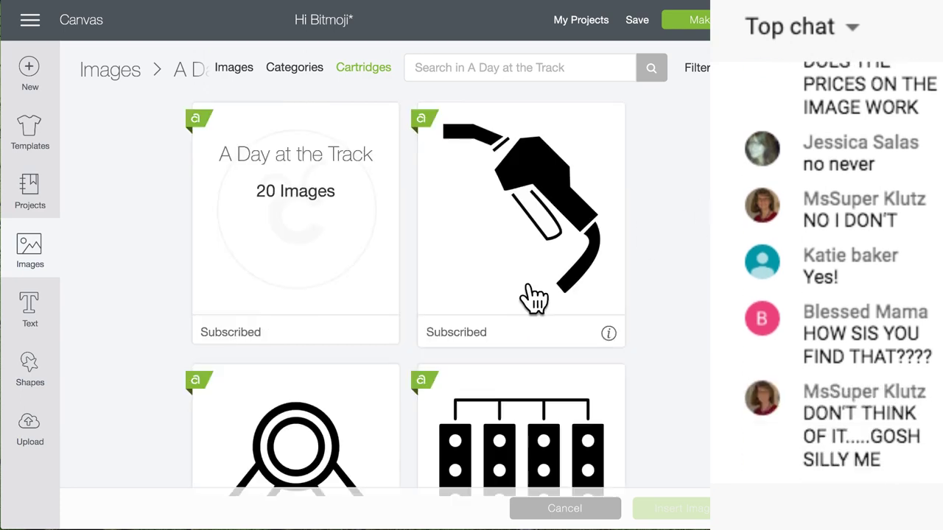
scroll(340, 385, "down", 2)
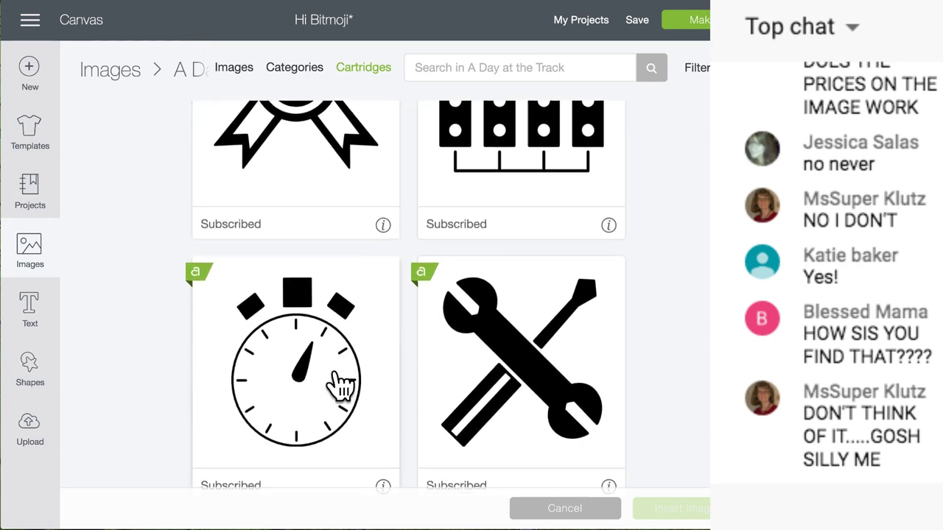
scroll(341, 385, "down", 3)
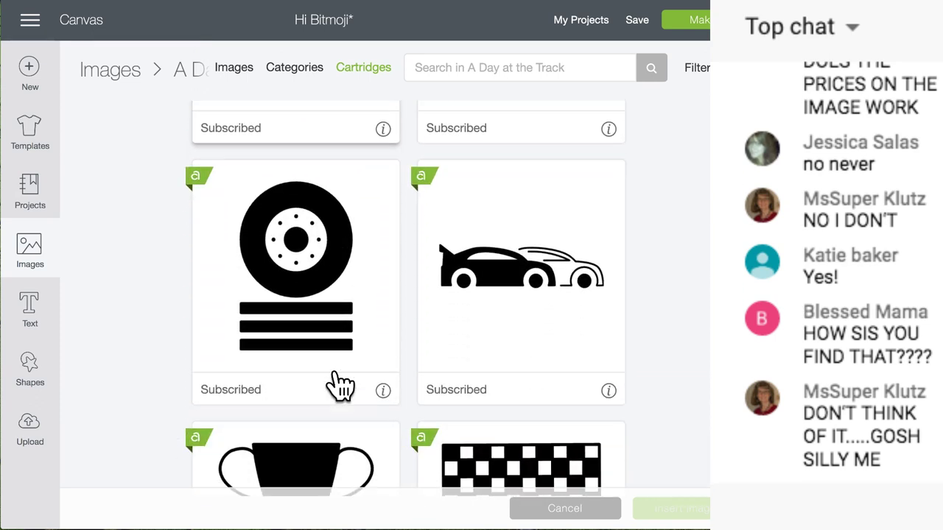
scroll(340, 385, "down", 8)
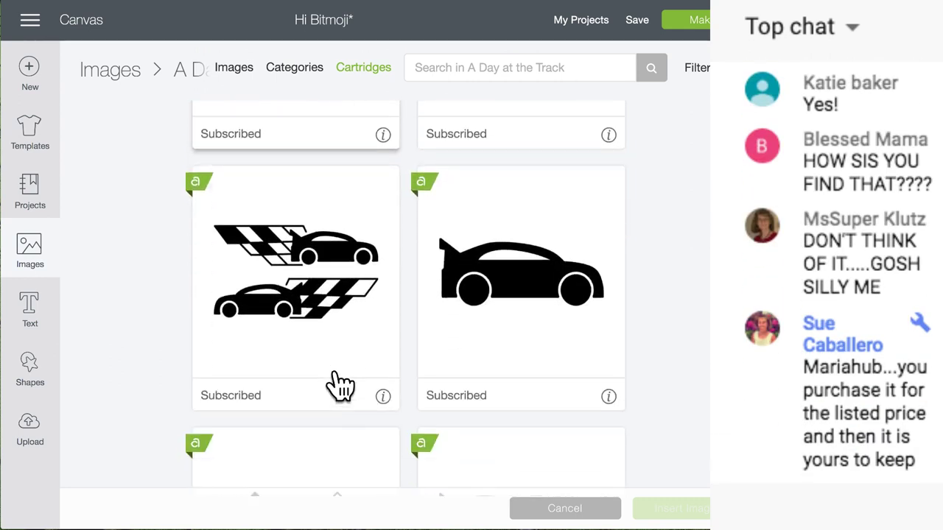
scroll(340, 385, "down", 4)
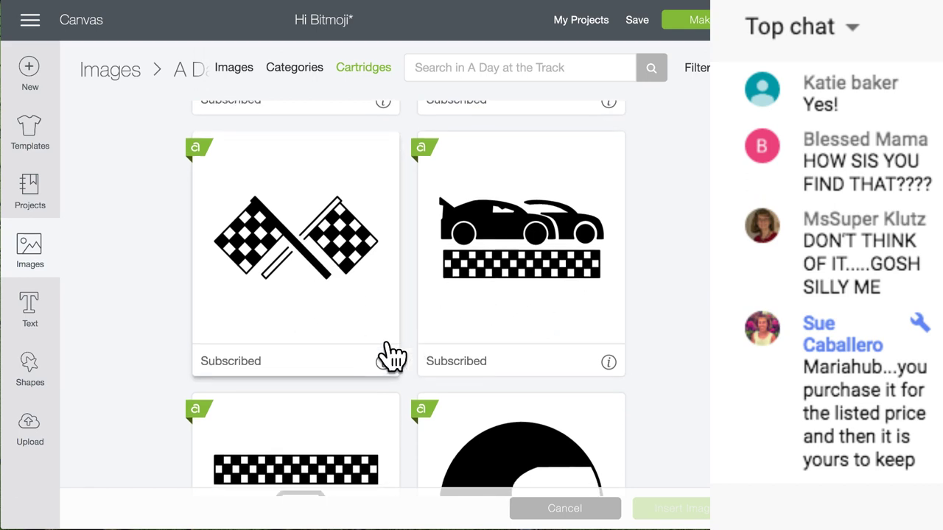
scroll(390, 357, "down", 7)
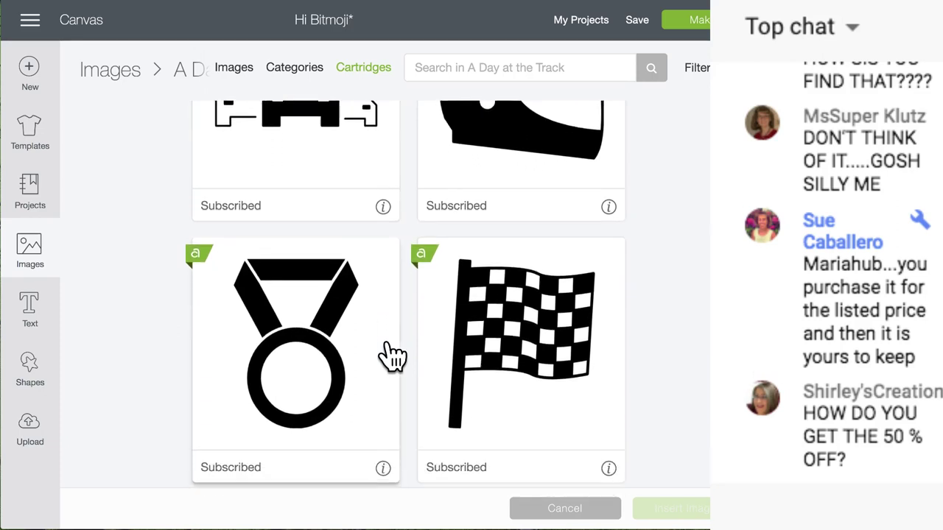
scroll(401, 350, "up", 3)
scroll(343, 343, "down", 4)
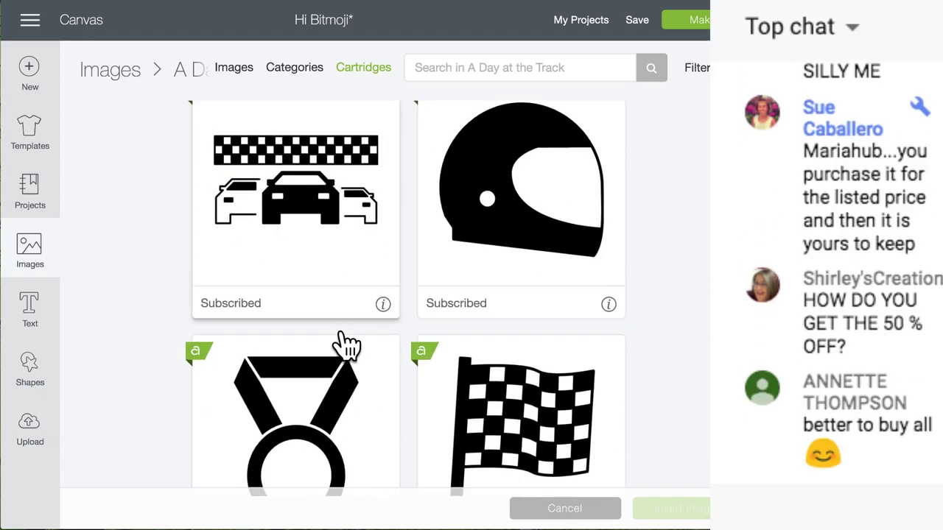
scroll(347, 345, "down", 2)
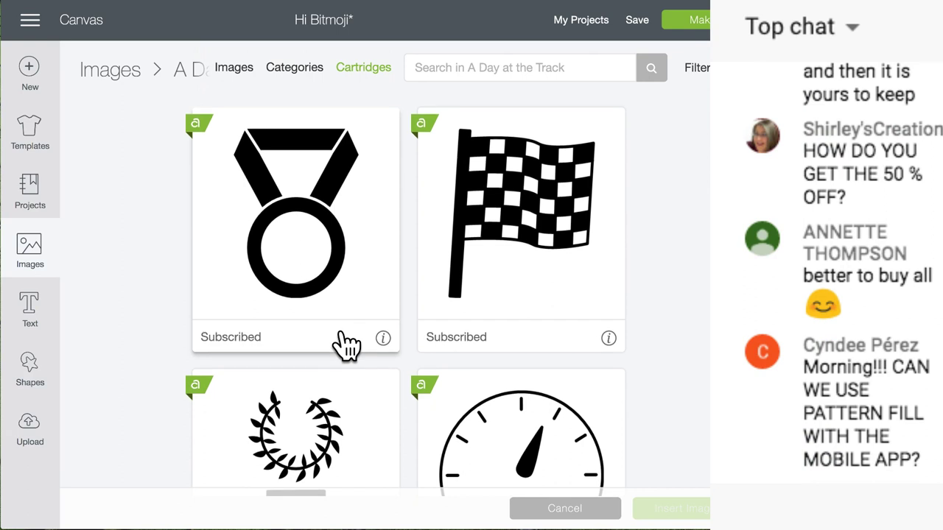
Select the medal image in the A Day at the Track cartridge and insert it into the project
scroll(346, 345, "down", 2)
scroll(346, 345, "up", 3)
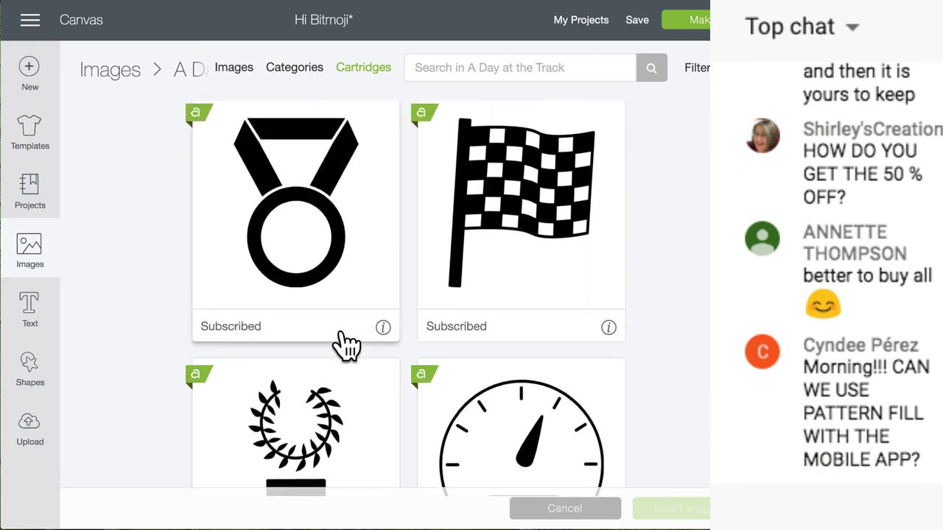
left_click(297, 227)
scroll(316, 342, "down", 6)
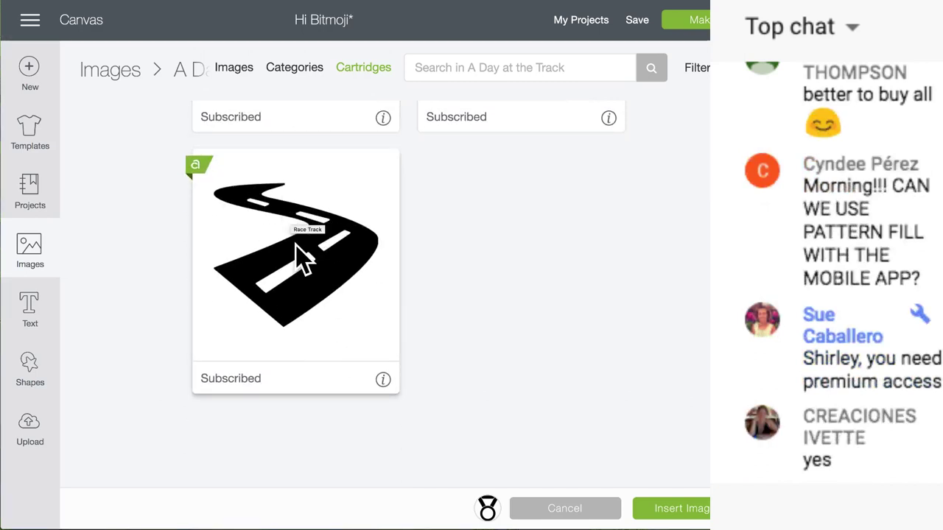
scroll(323, 297, "up", 5)
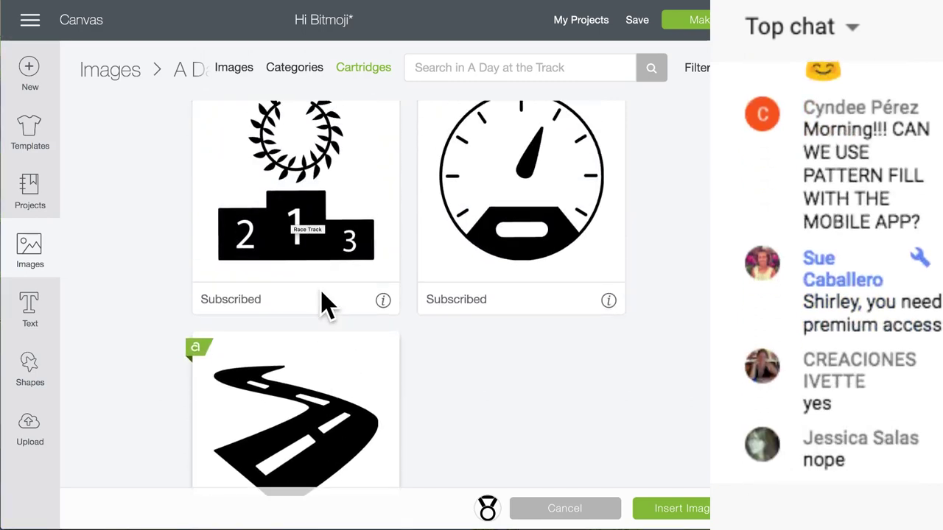
scroll(324, 302, "up", 3)
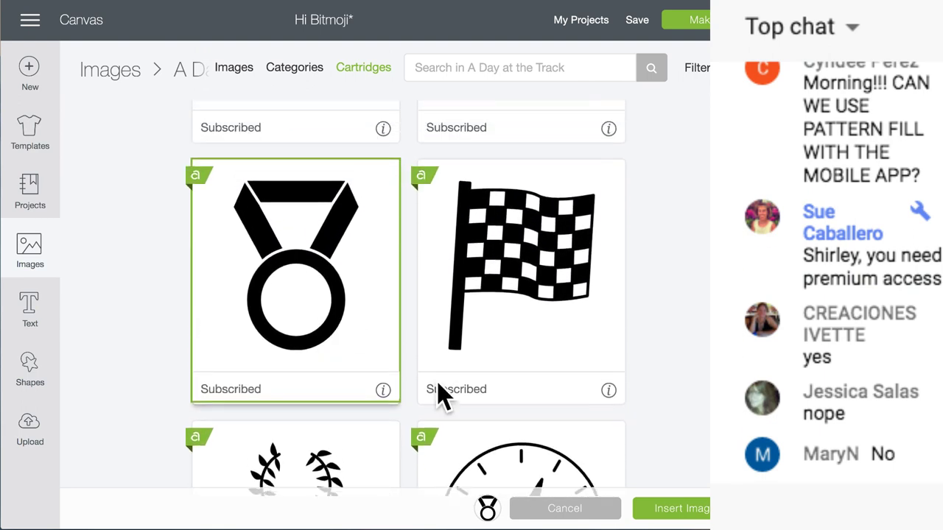
left_click(683, 508)
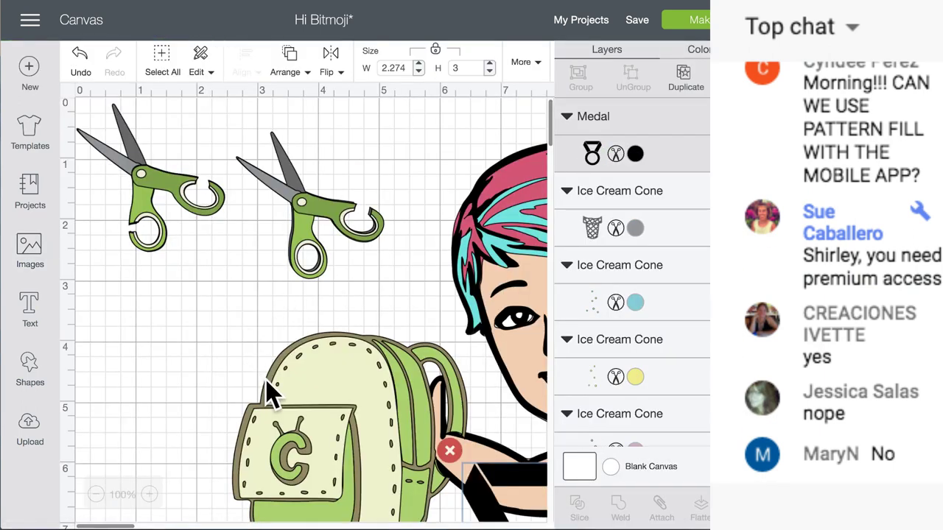
Move the medal below the backpack and hide its upper ribbon piece with Contour
scroll(349, 417, "down", 5)
left_click_drag(507, 319, 244, 400)
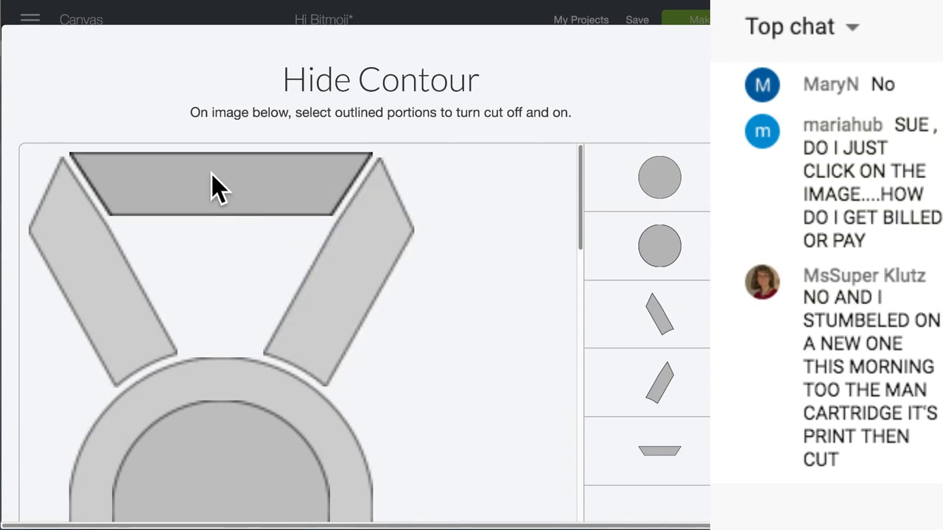
left_click(213, 185)
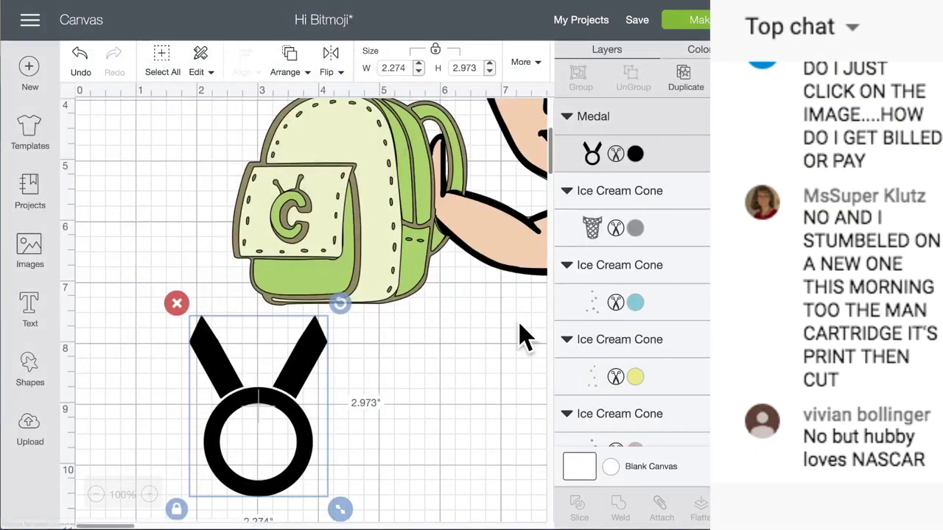
Place the medal over the character's purple shirt, then tilt and shrink it to fit around the neck
left_click_drag(285, 400, 439, 420)
scroll(438, 420, "right", 5)
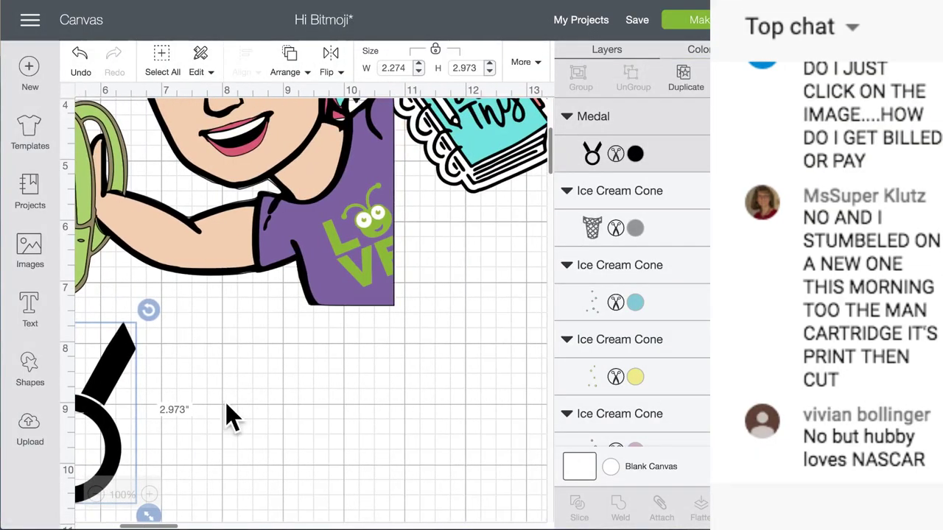
left_click_drag(99, 431, 362, 263)
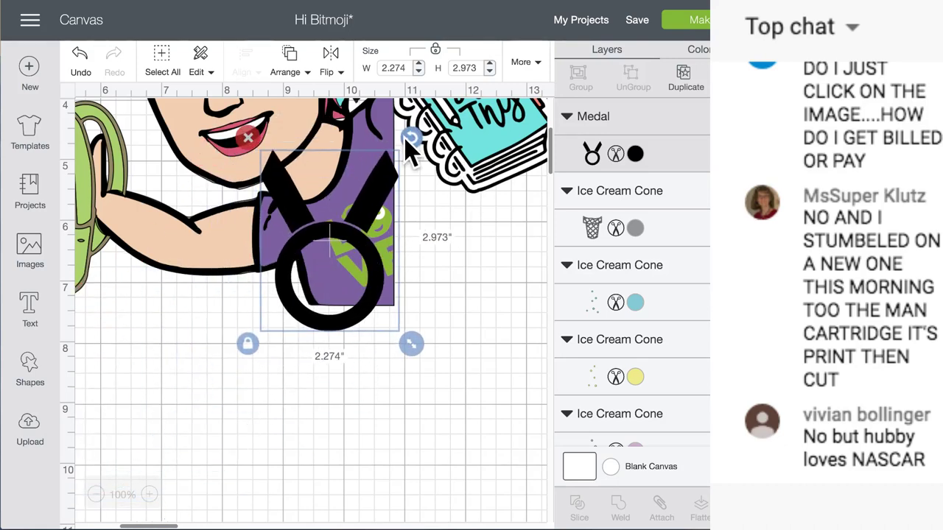
left_click_drag(413, 143, 358, 128)
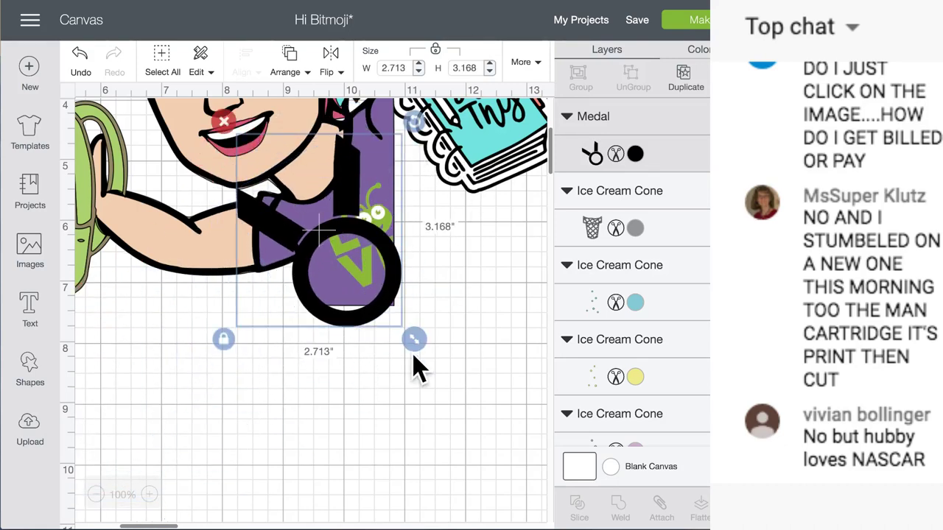
left_click_drag(410, 337, 358, 209)
left_click_drag(401, 143, 417, 135)
mouse_move(377, 216)
left_mouse_down()
mouse_move(397, 259)
mouse_move(390, 225)
left_mouse_up()
left_click_drag(417, 134, 420, 136)
Move the medal off the shirt onto the empty canvas and delete it
left_click_drag(350, 251, 347, 404)
left_click(261, 351)
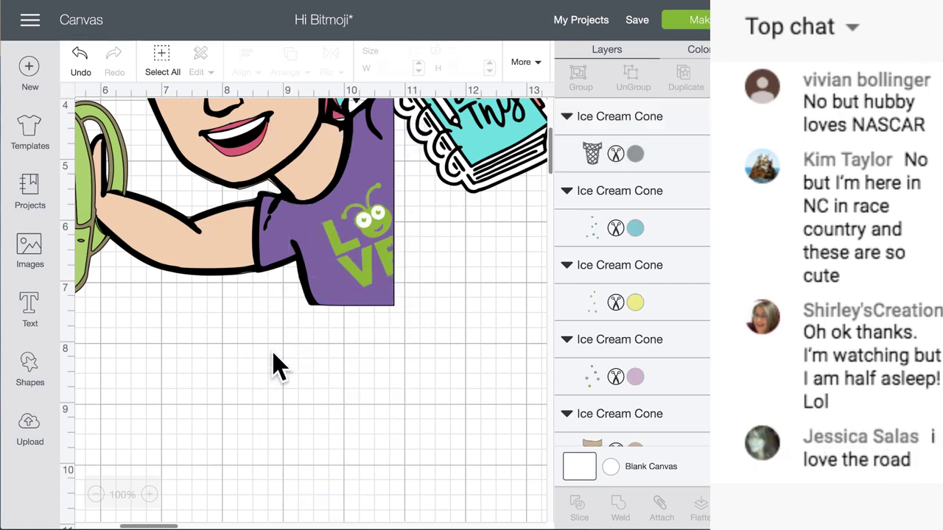
Reopen the image library's cartridge list and look through it from 2018 Calendars to A Day at the Track
left_click(33, 258)
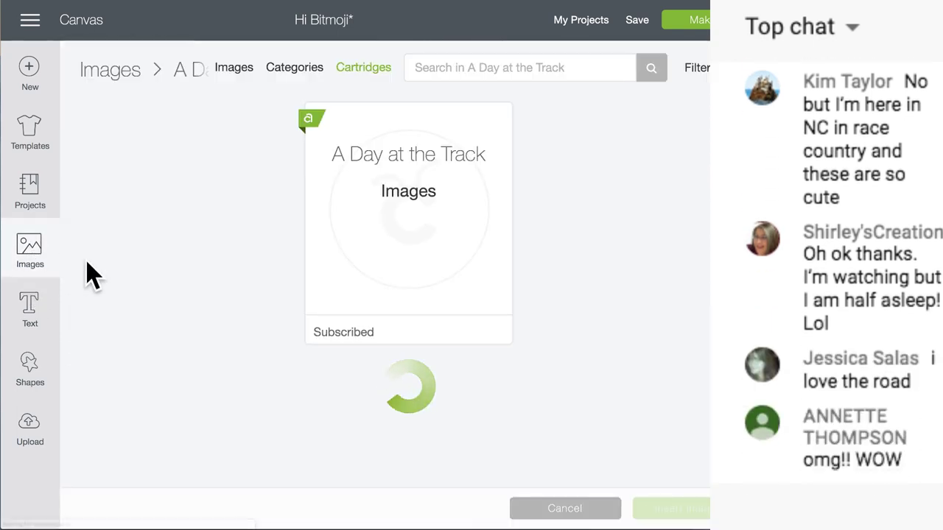
left_click(363, 74)
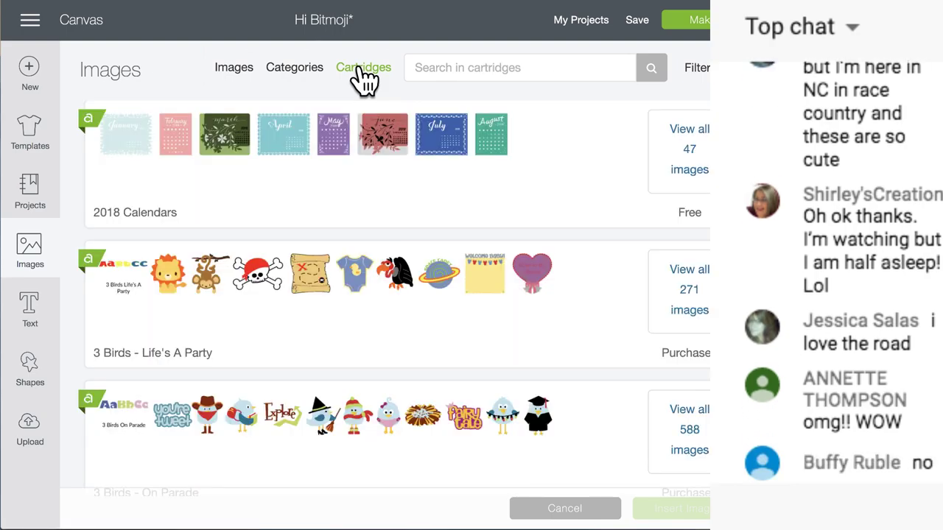
scroll(366, 295, "down", 4)
scroll(366, 295, "down", 20)
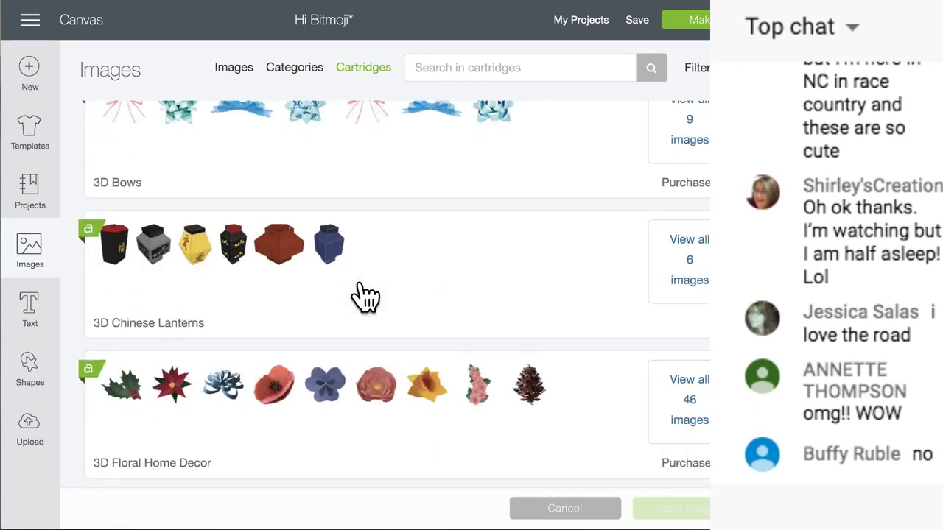
scroll(366, 294, "down", 20)
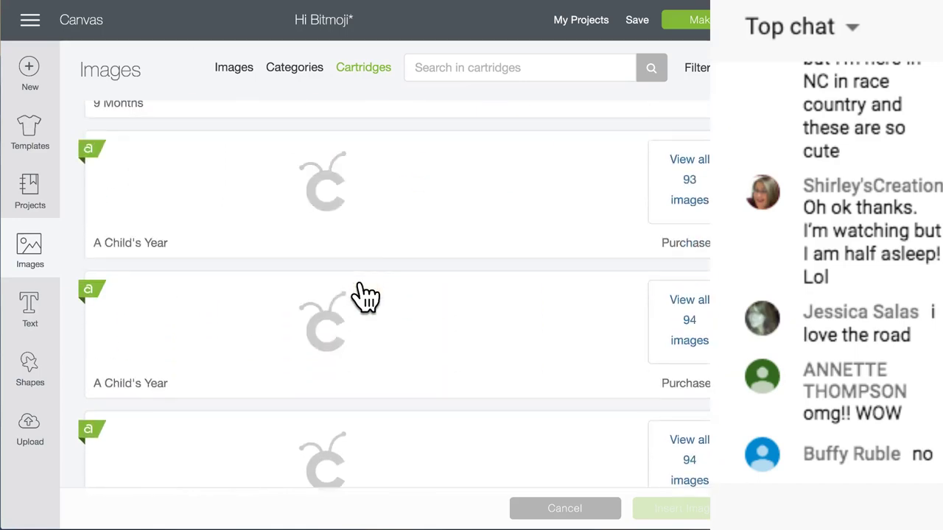
scroll(366, 295, "down", 4)
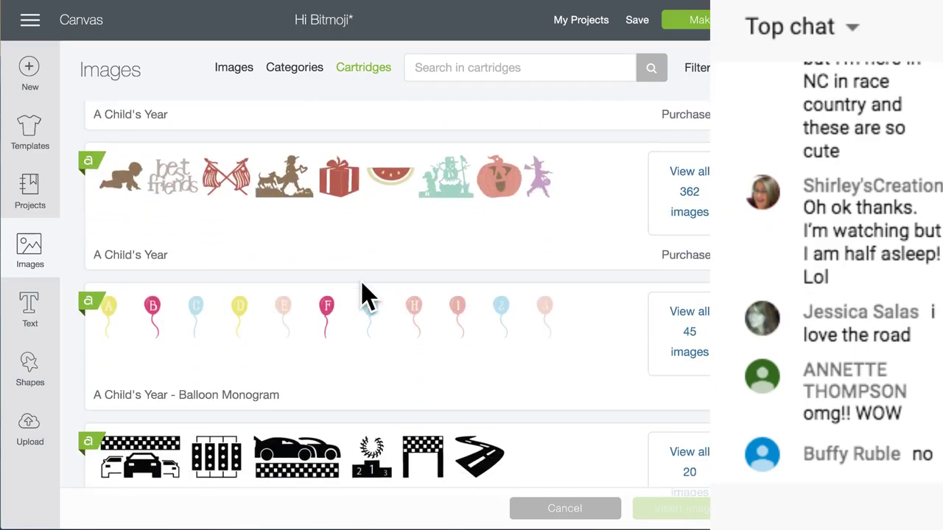
scroll(366, 294, "up", 4)
scroll(366, 294, "down", 8)
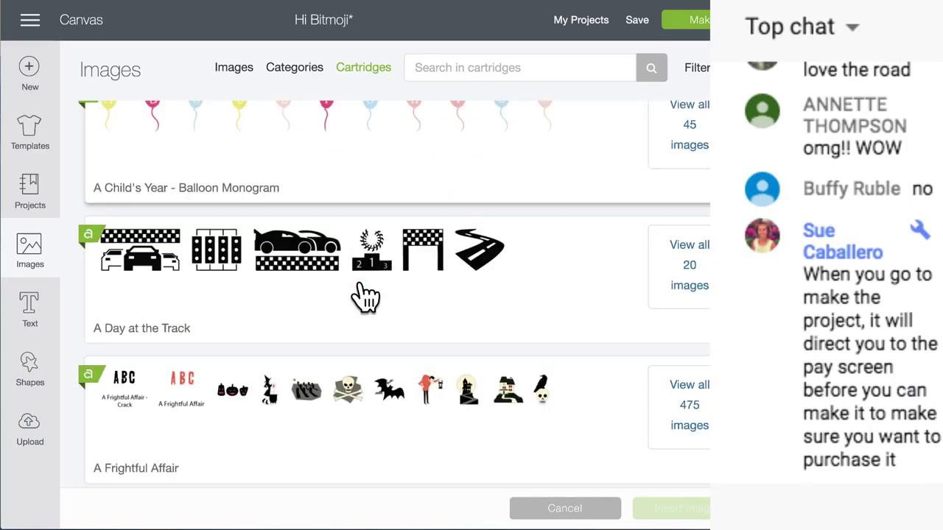
Look through the cartridges from A Frightful Affair to Animal Kingdom - Domestic 1, comparing which are included, purchased or for sale
scroll(366, 295, "down", 10)
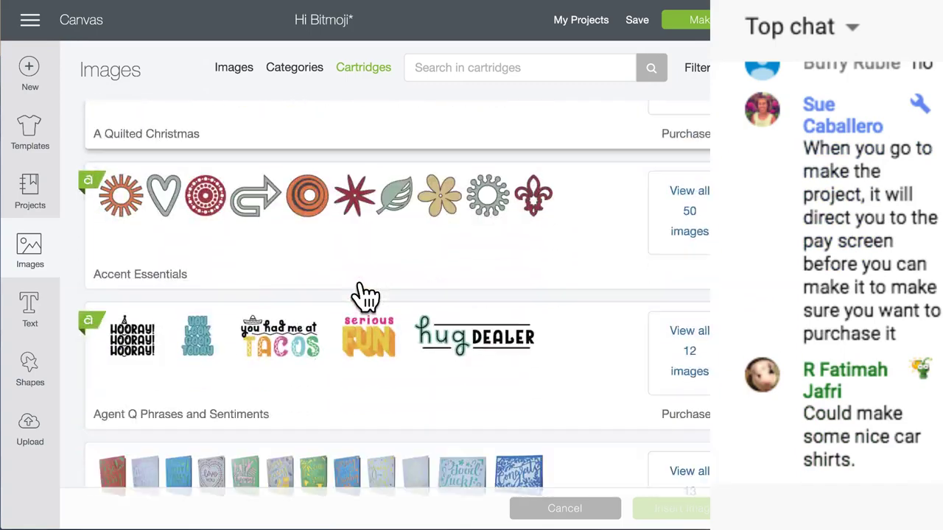
scroll(366, 295, "down", 8)
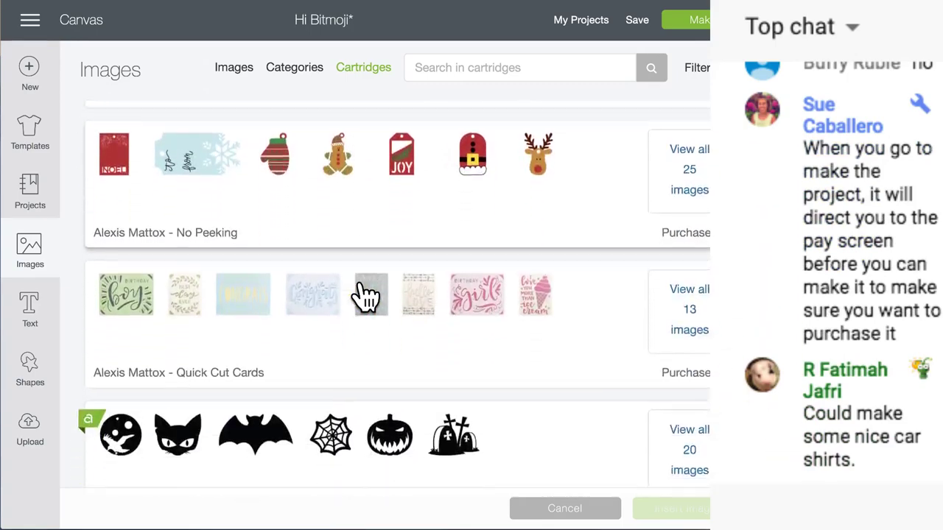
scroll(366, 295, "down", 4)
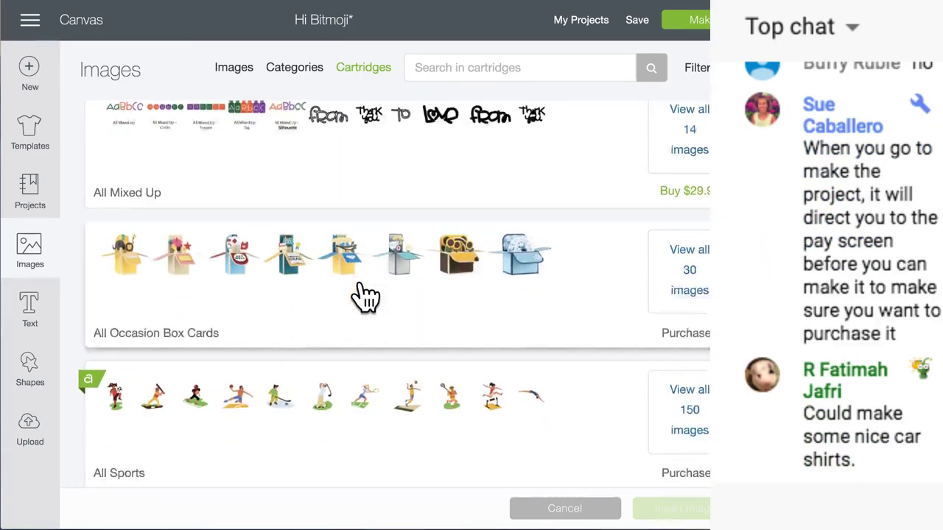
scroll(366, 295, "up", 3)
scroll(366, 294, "down", 1)
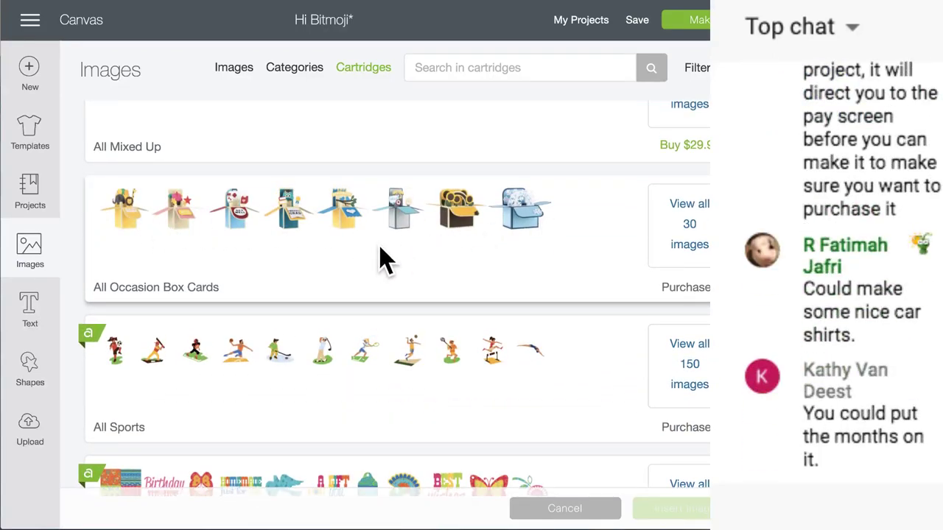
scroll(394, 419, "down", 9)
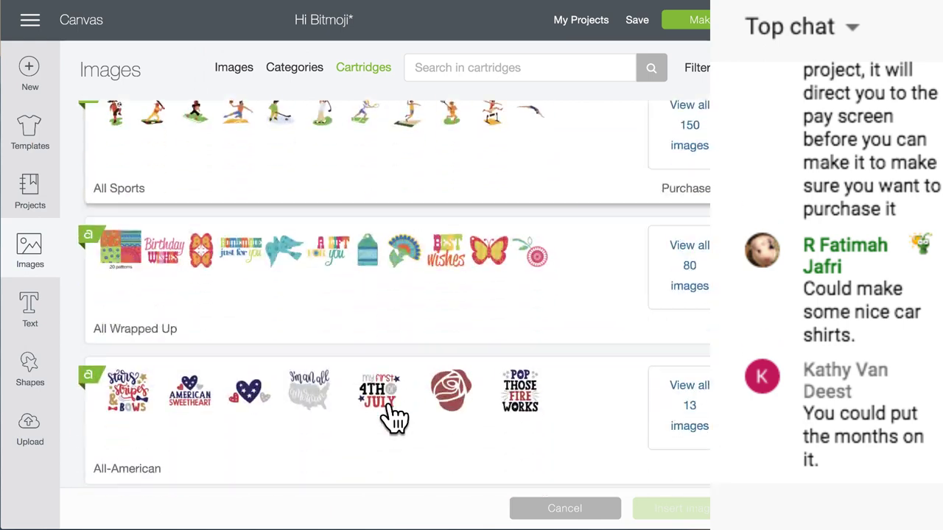
scroll(394, 418, "down", 8)
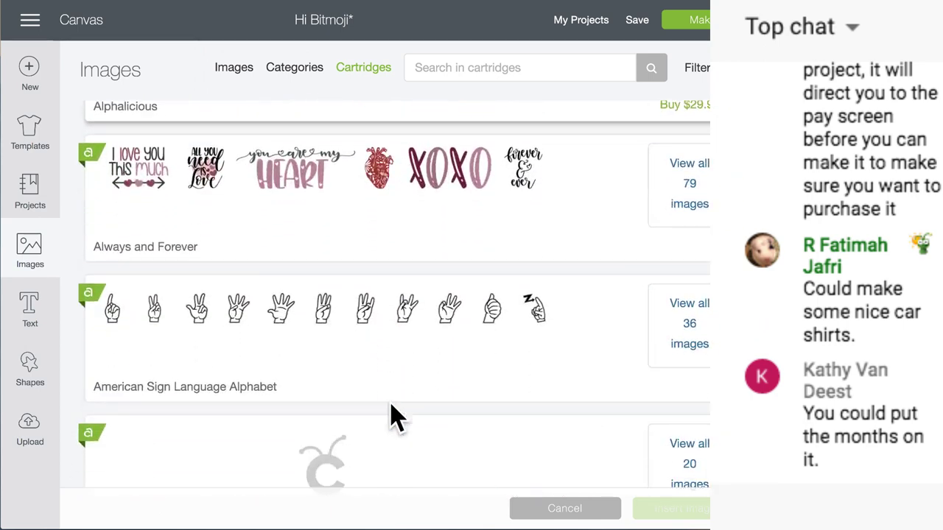
scroll(394, 418, "down", 3)
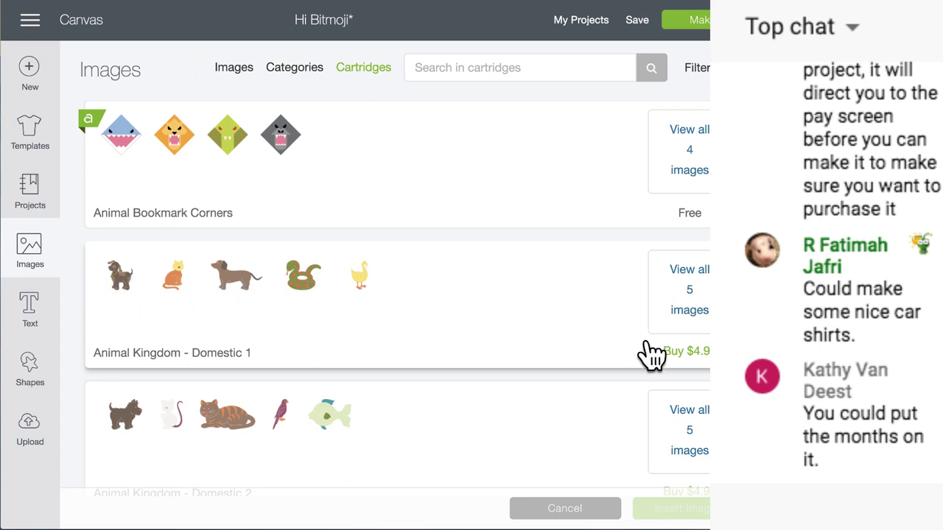
Open the purchase confirmation for Animal Kingdom - Domestic 1, examine its price and member discount, and return to the cartridges without buying
left_click(699, 354)
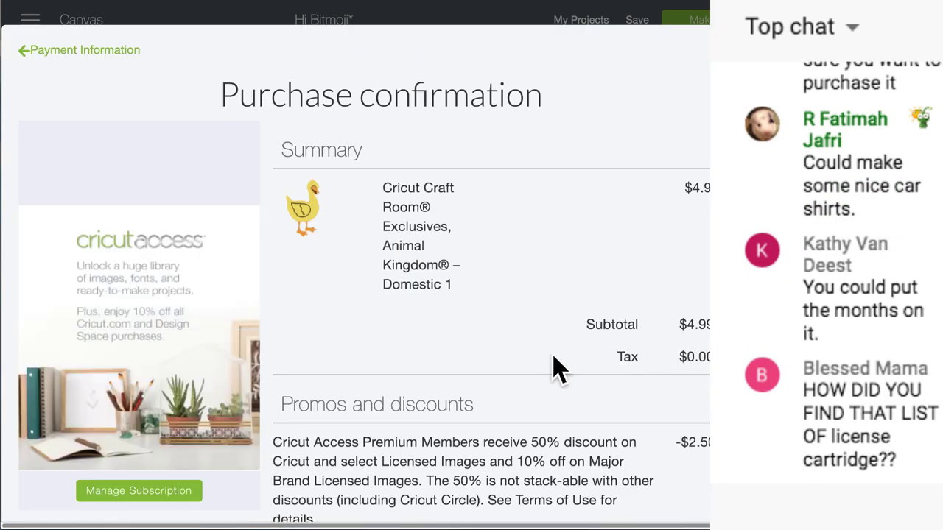
scroll(542, 383, "down", 3)
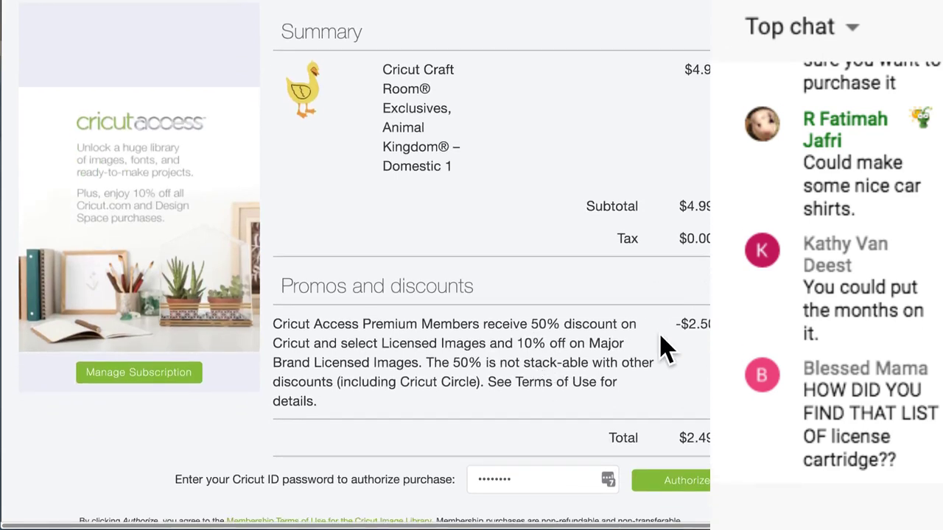
scroll(519, 361, "down", 1)
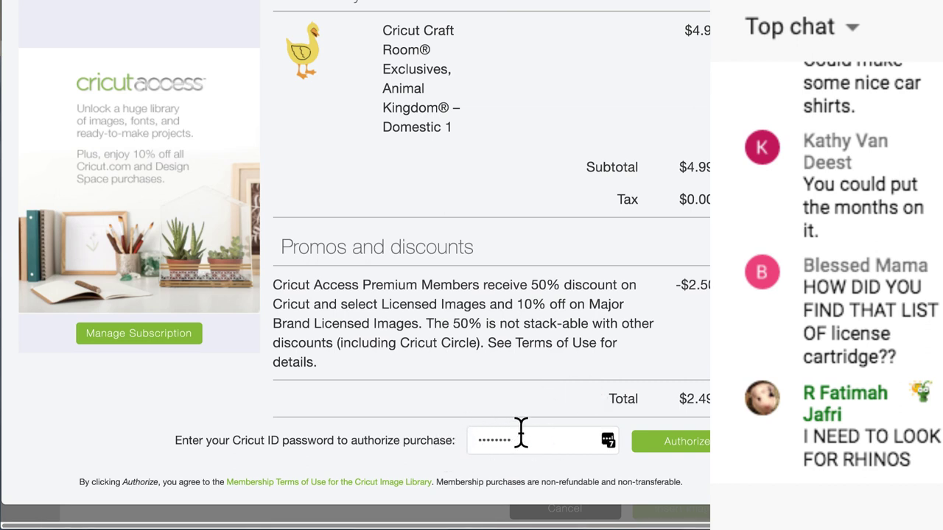
scroll(454, 301, "up", 3)
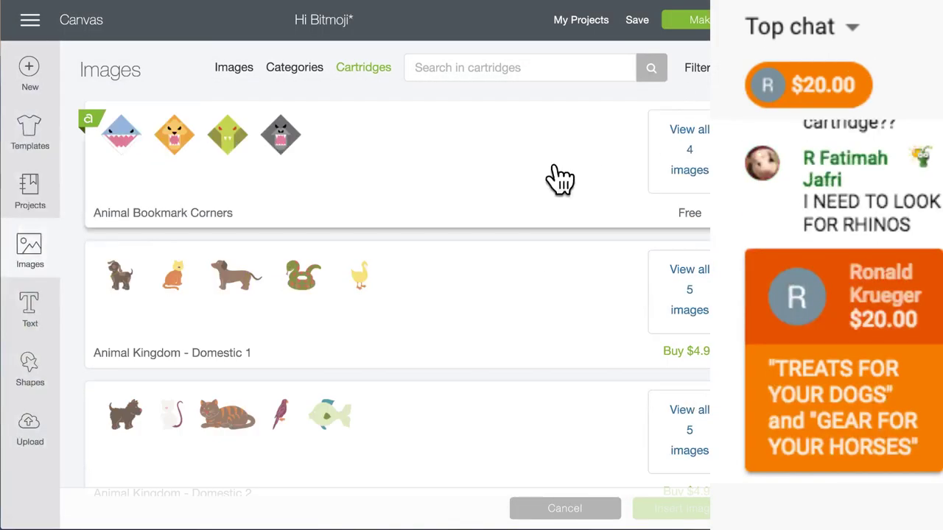
Look through the Animal Kingdom cartridges, from the Domestic sets through Exotic, Farm, Forest and Water to Animal Silhouettes
scroll(476, 339, "down", 3)
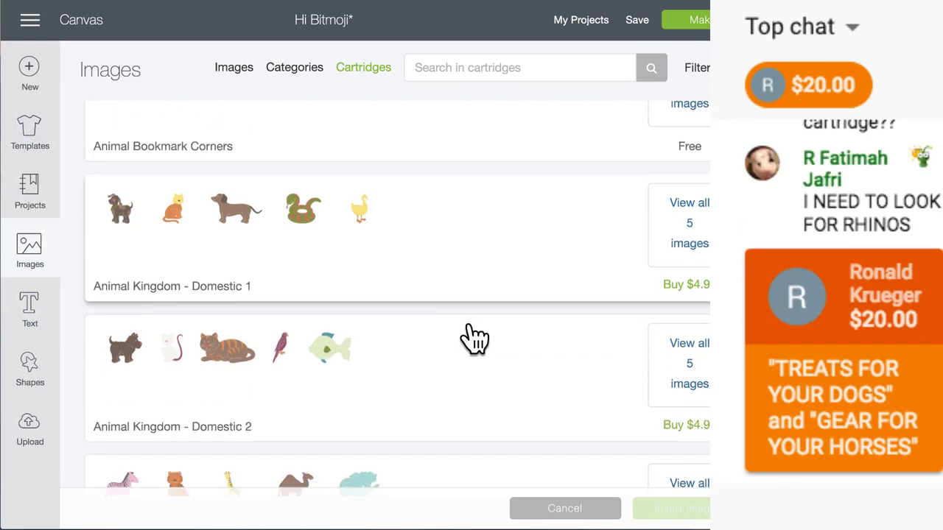
scroll(476, 338, "down", 2)
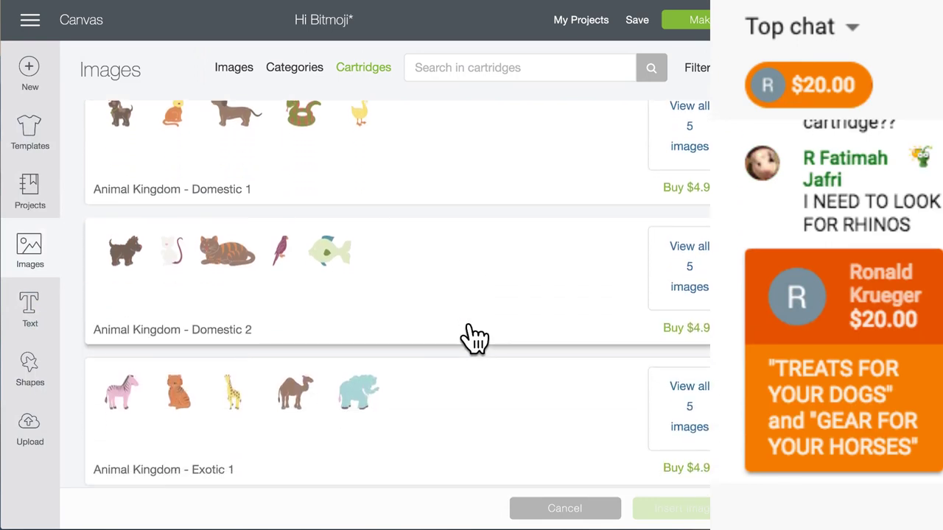
scroll(475, 339, "down", 2)
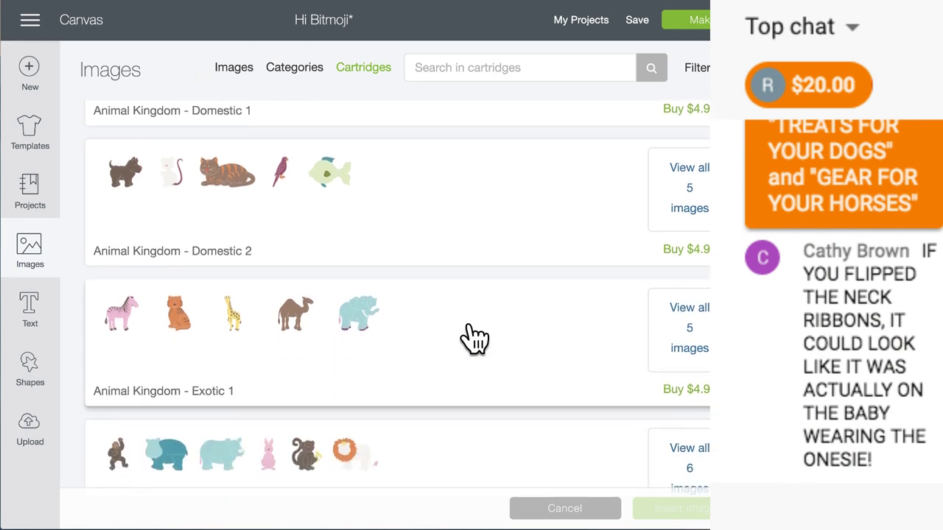
scroll(475, 339, "down", 1)
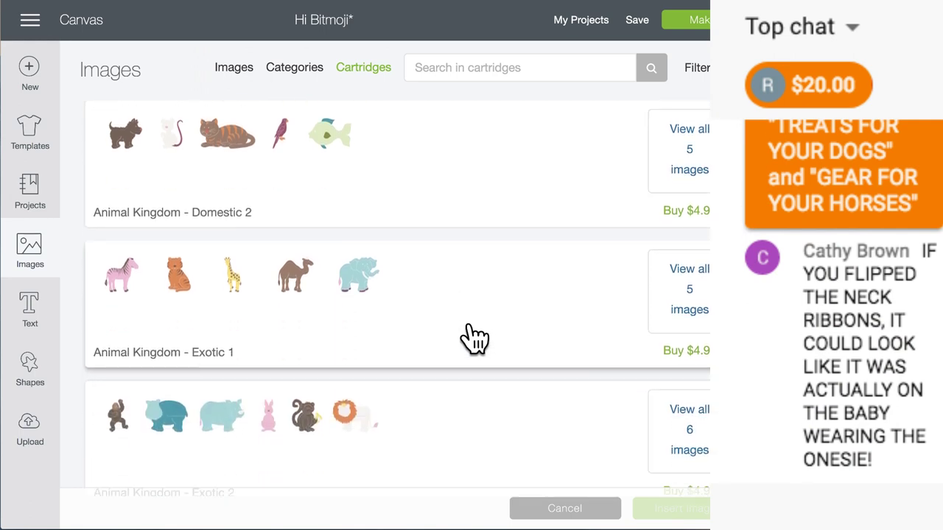
scroll(475, 339, "down", 12)
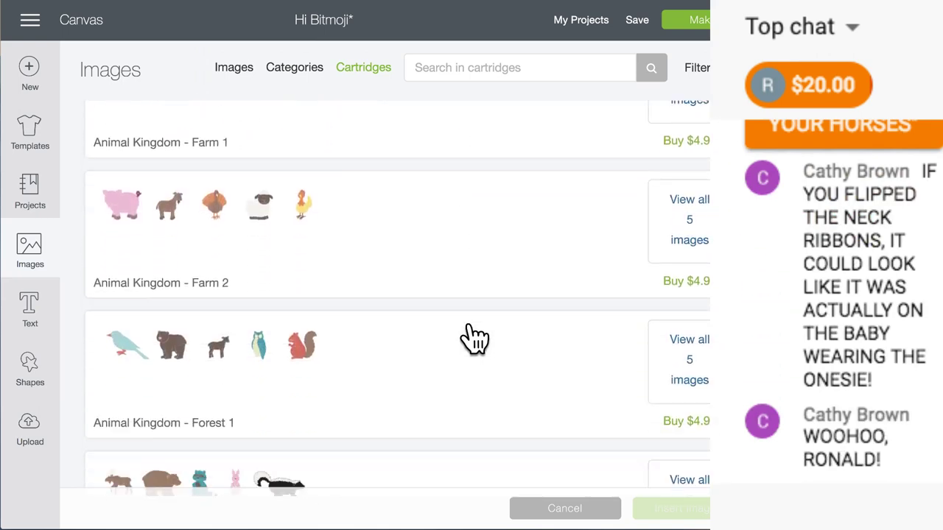
scroll(475, 339, "down", 12)
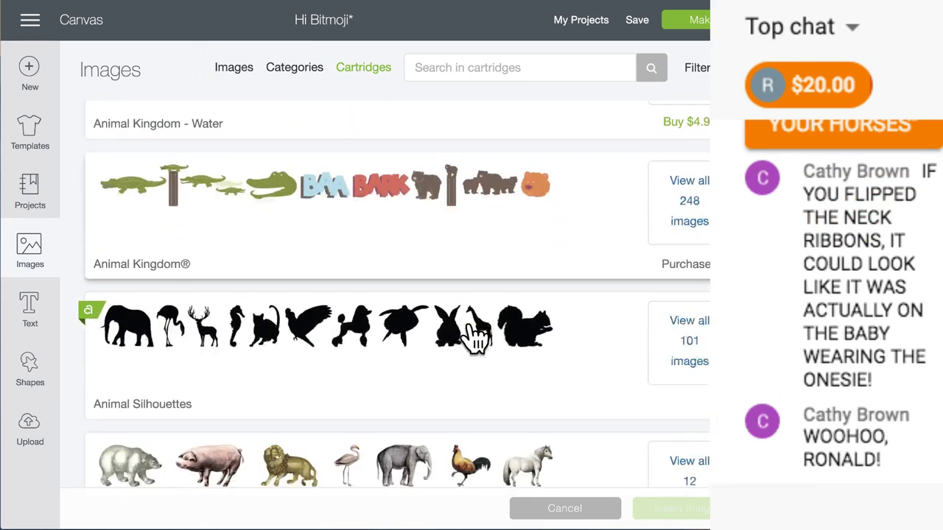
scroll(475, 339, "down", 7)
scroll(475, 339, "up", 7)
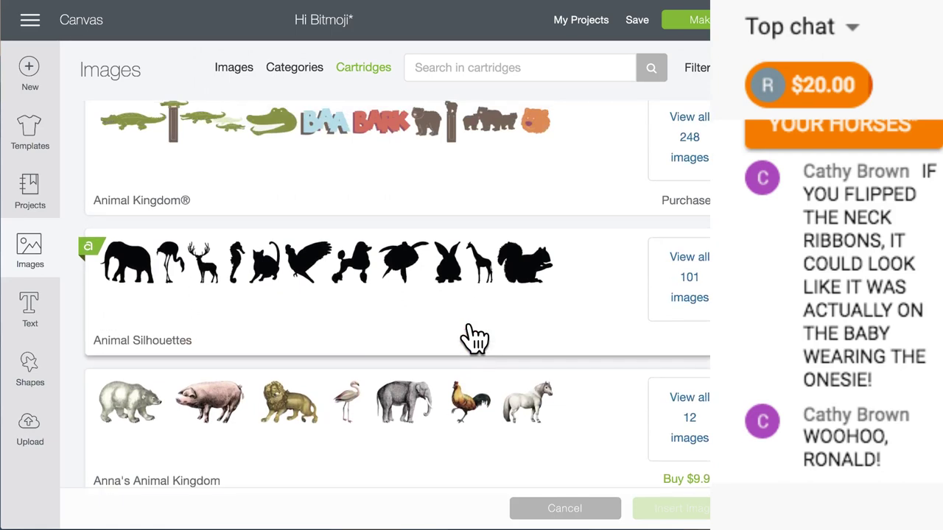
Open all images of the Animal Silhouettes cartridge and look through them down to the crested bird and trotting horse
left_click(685, 284)
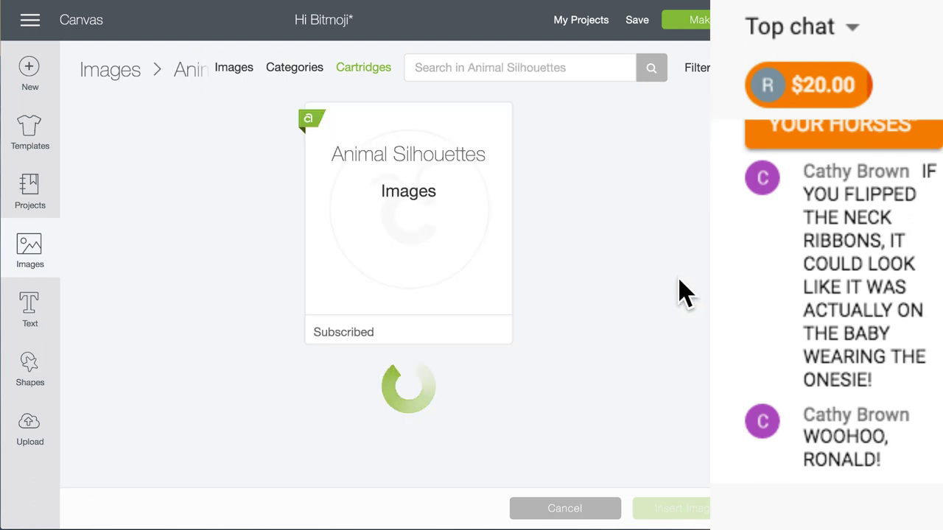
scroll(530, 317, "down", 5)
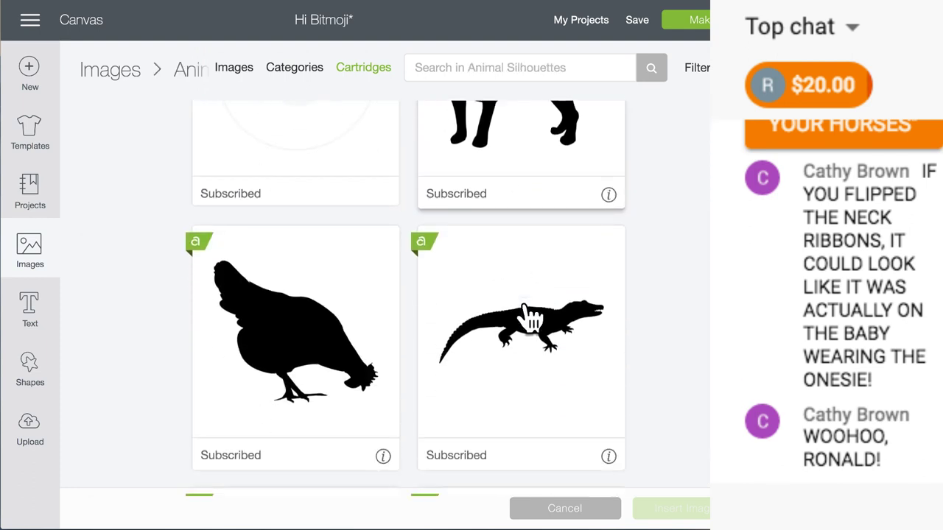
scroll(530, 317, "down", 3)
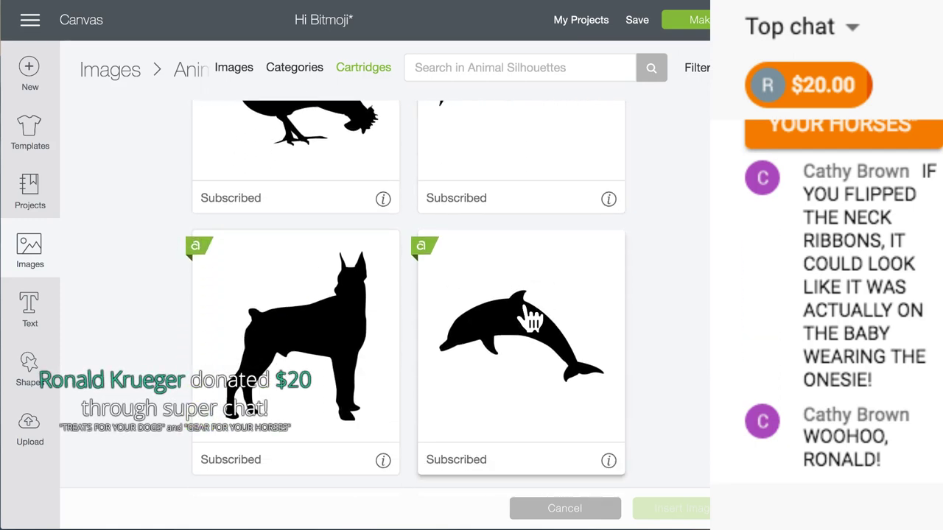
scroll(530, 316, "down", 5)
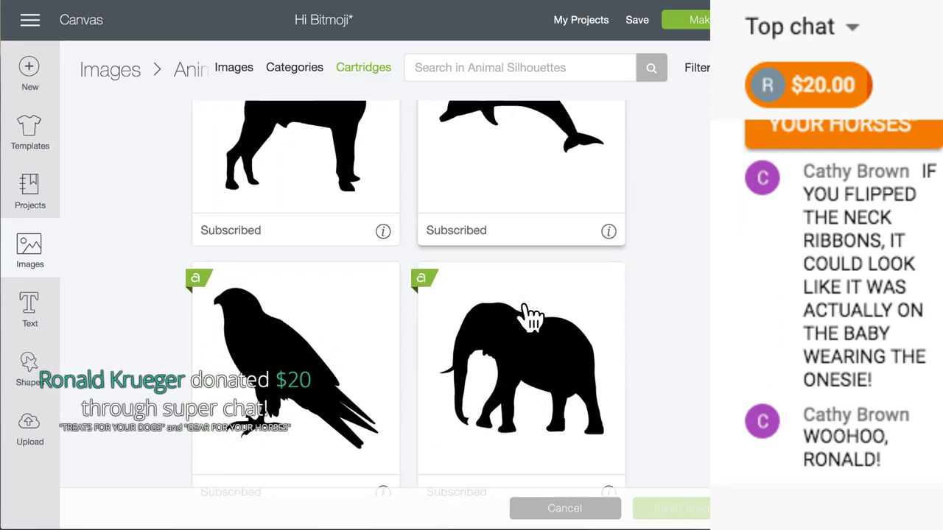
scroll(530, 317, "down", 3)
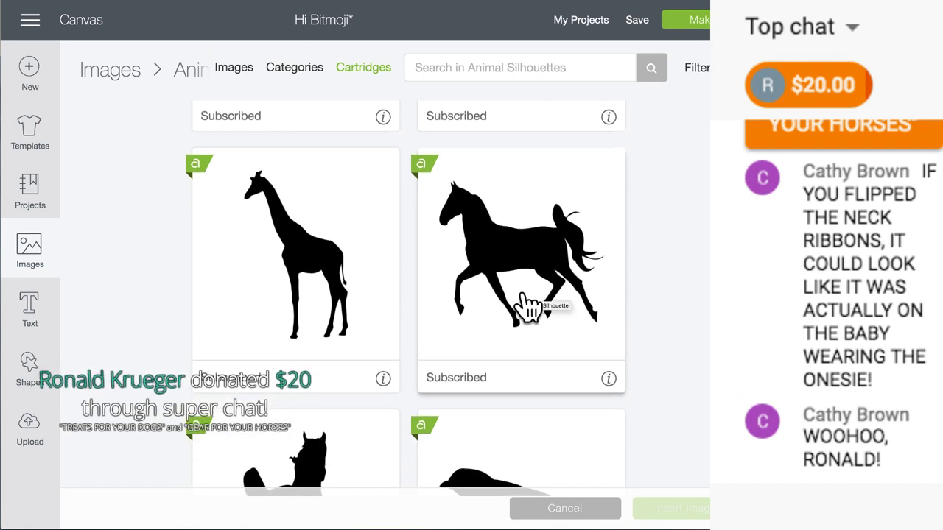
scroll(529, 308, "down", 4)
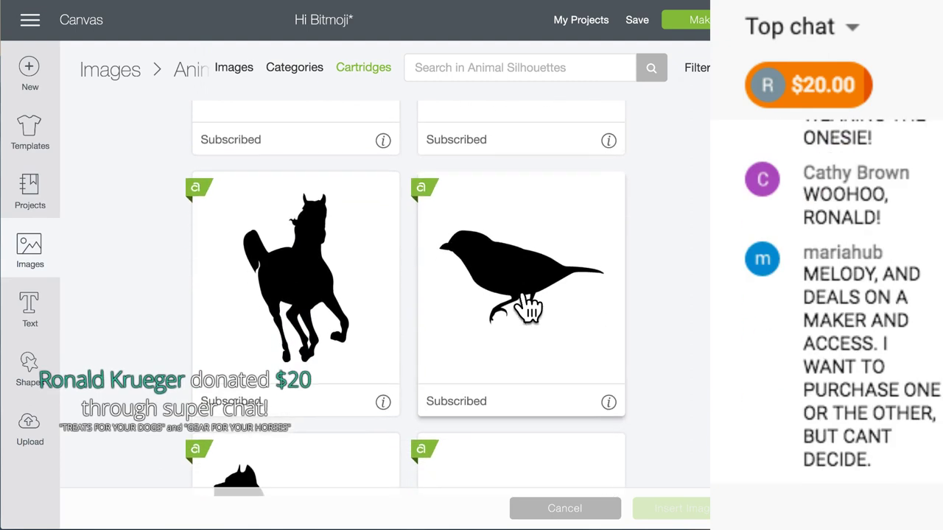
scroll(529, 308, "down", 6)
scroll(529, 308, "down", 5)
scroll(529, 308, "down", 2)
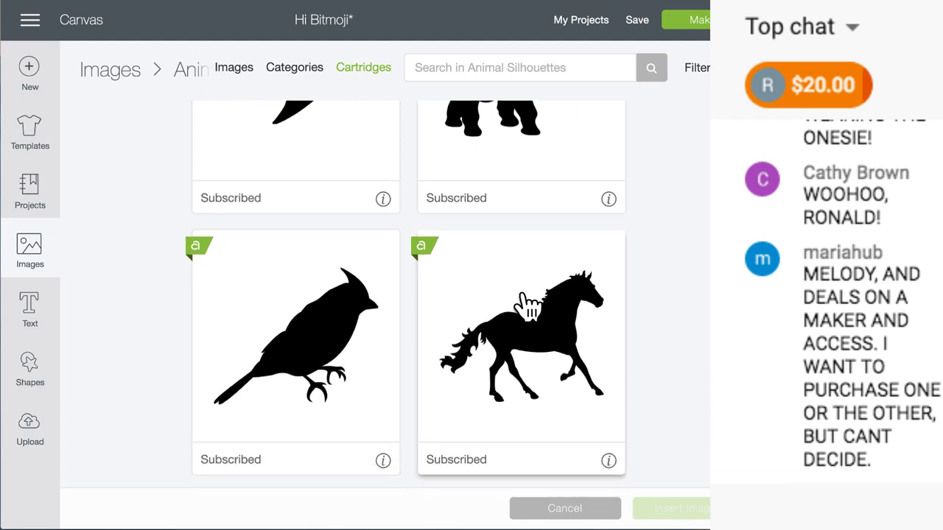
scroll(525, 302, "down", 1)
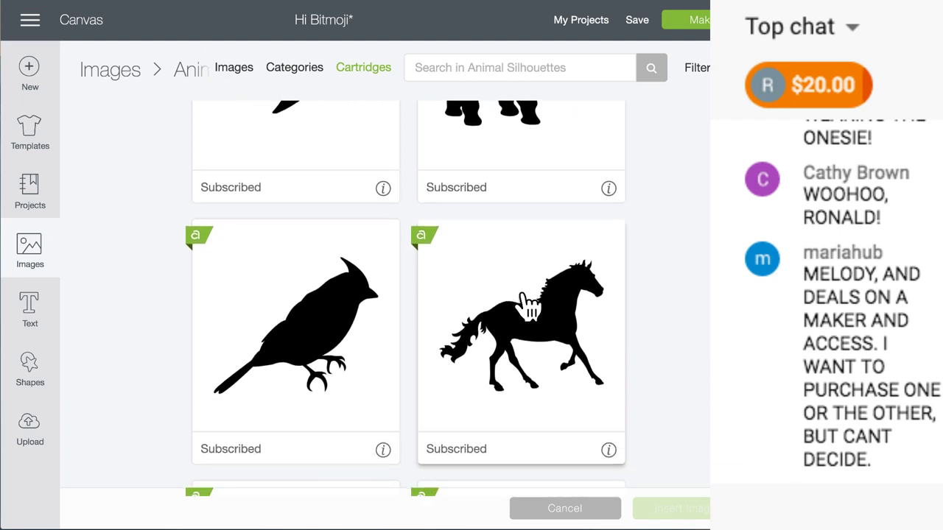
scroll(529, 309, "down", 1)
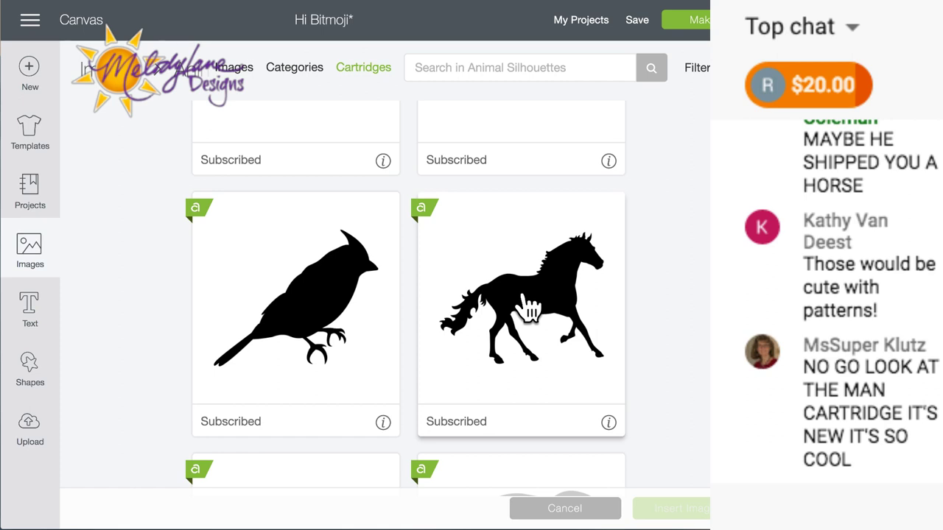
Look through the Animal Silhouettes images from the sea turtle through the poodle, flamingo and sitting cats to the parrots
scroll(528, 309, "down", 10)
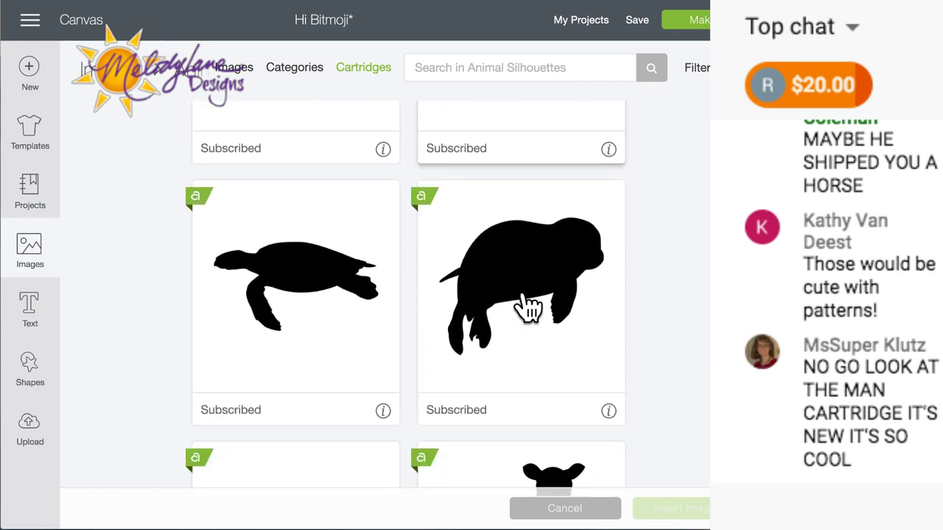
scroll(527, 308, "down", 5)
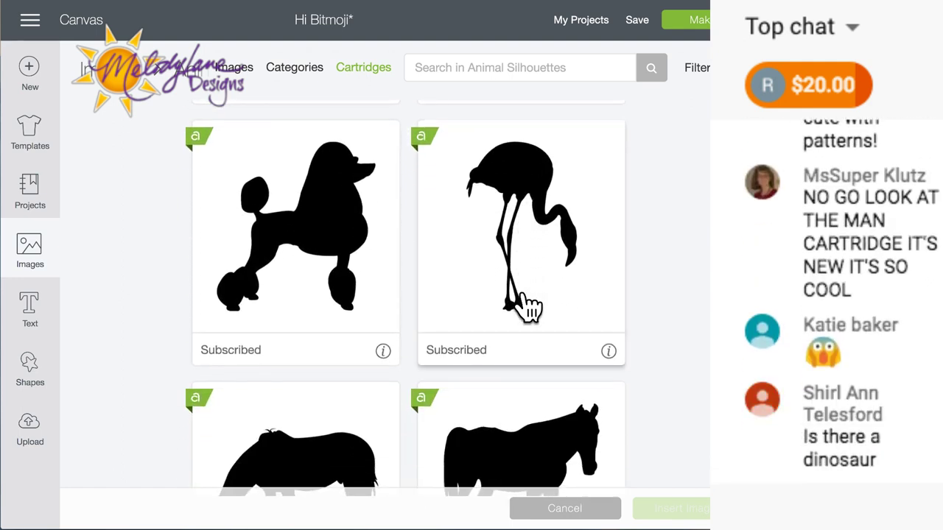
scroll(527, 308, "down", 1)
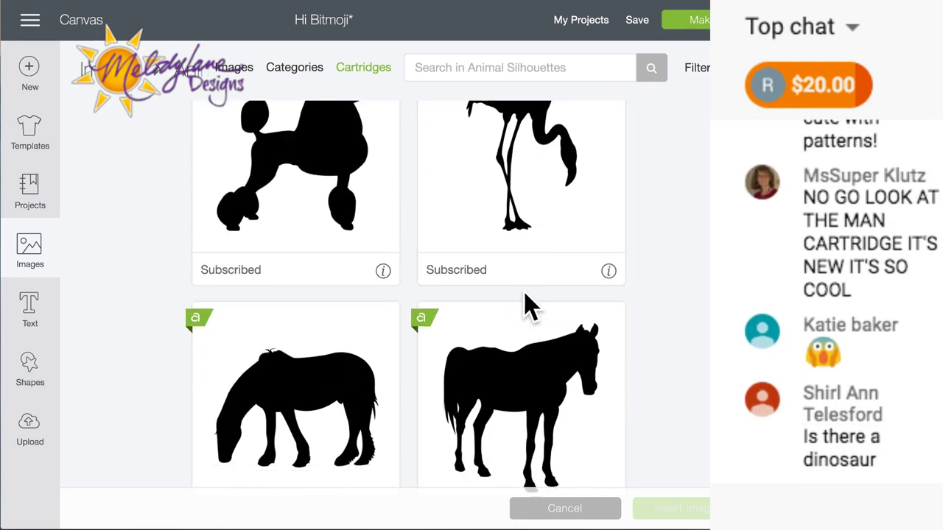
scroll(531, 305, "up", 3)
mouse_move(611, 341)
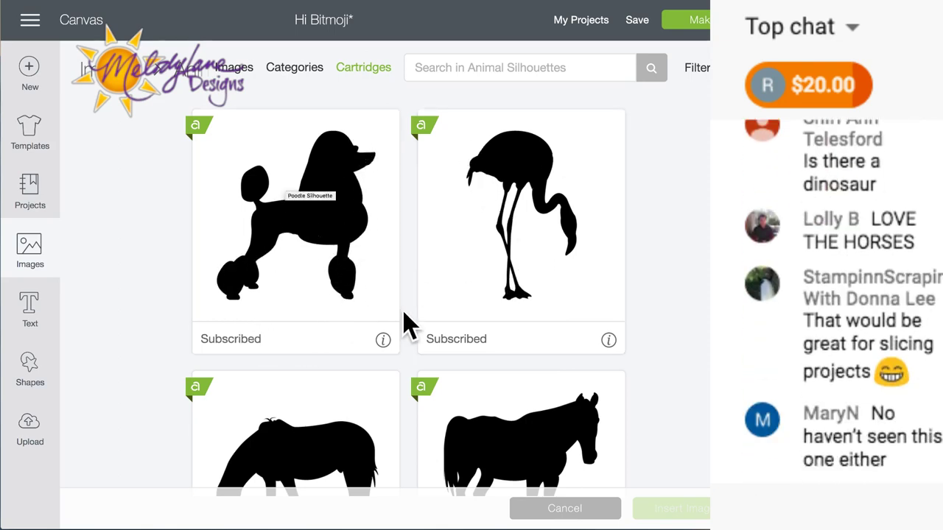
scroll(405, 322, "down", 5)
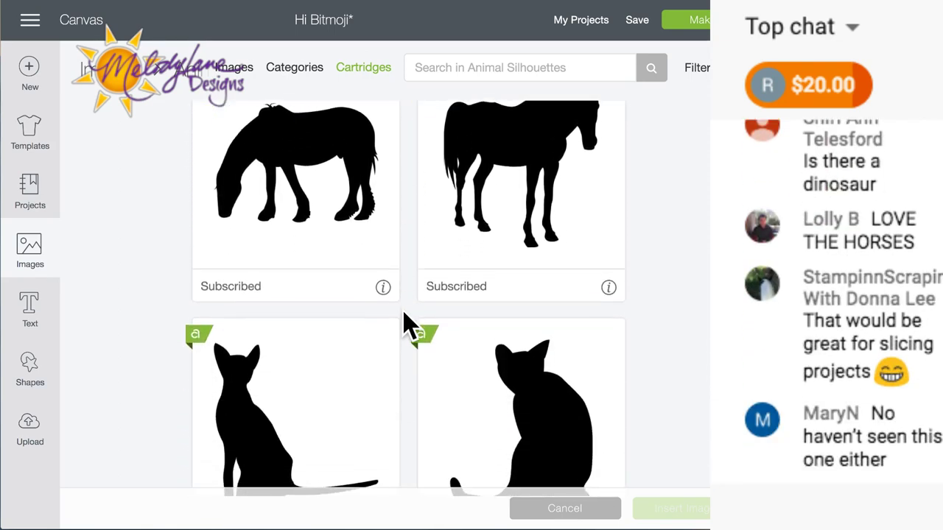
scroll(405, 322, "down", 3)
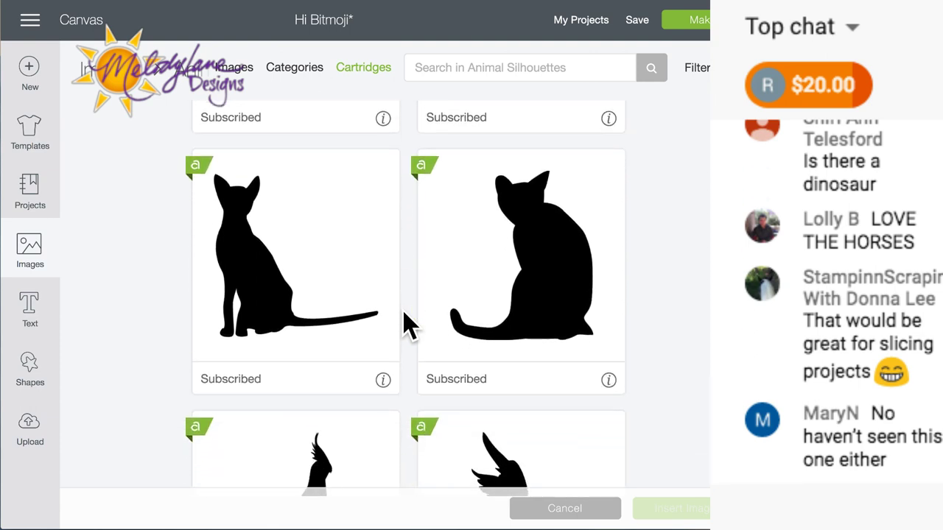
scroll(409, 324, "down", 3)
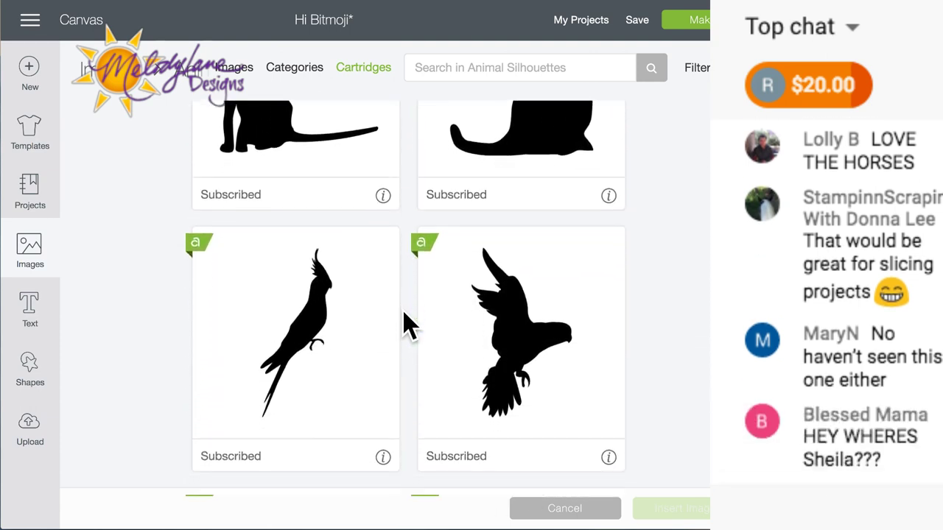
scroll(405, 324, "down", 3)
scroll(402, 326, "up", 2)
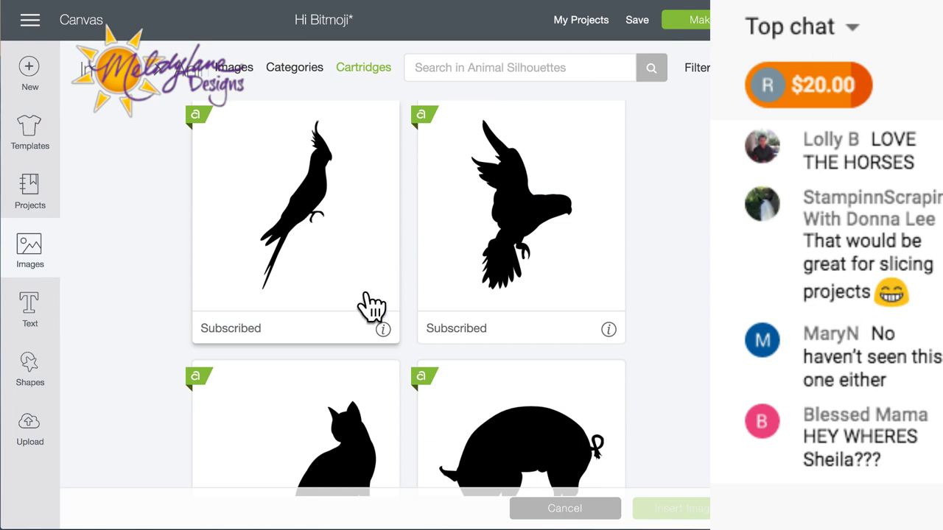
Look through the Animal Silhouettes images from the pig and rabbit through the crab, goat and armadillo to the lion
scroll(406, 348, "down", 3)
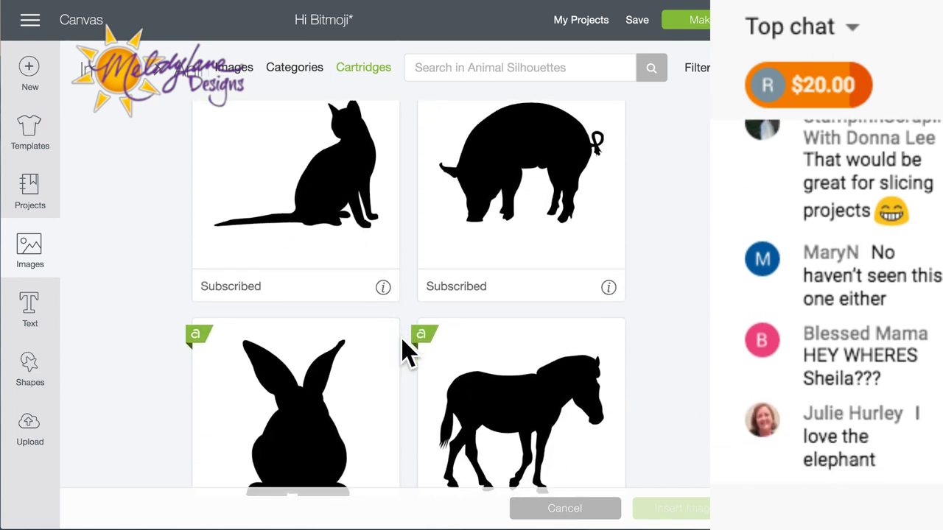
scroll(407, 352, "down", 2)
scroll(408, 352, "down", 1)
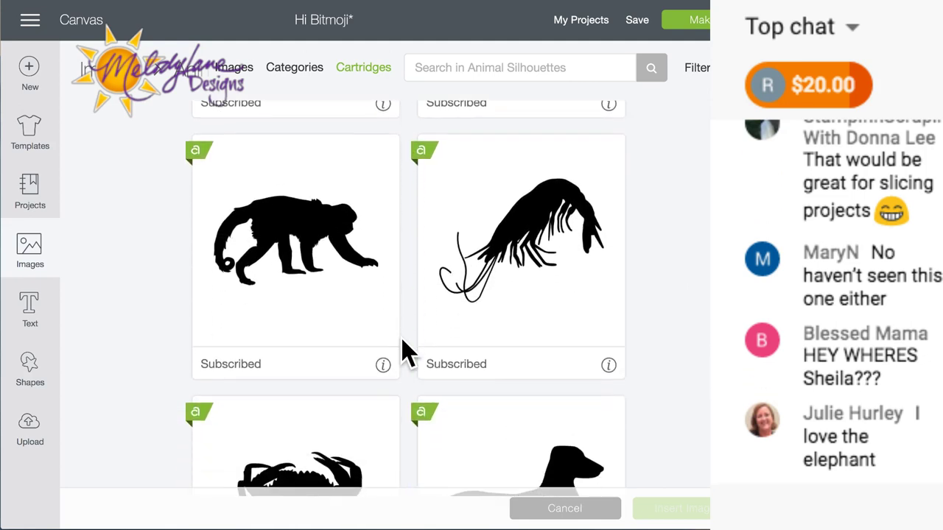
scroll(407, 352, "down", 3)
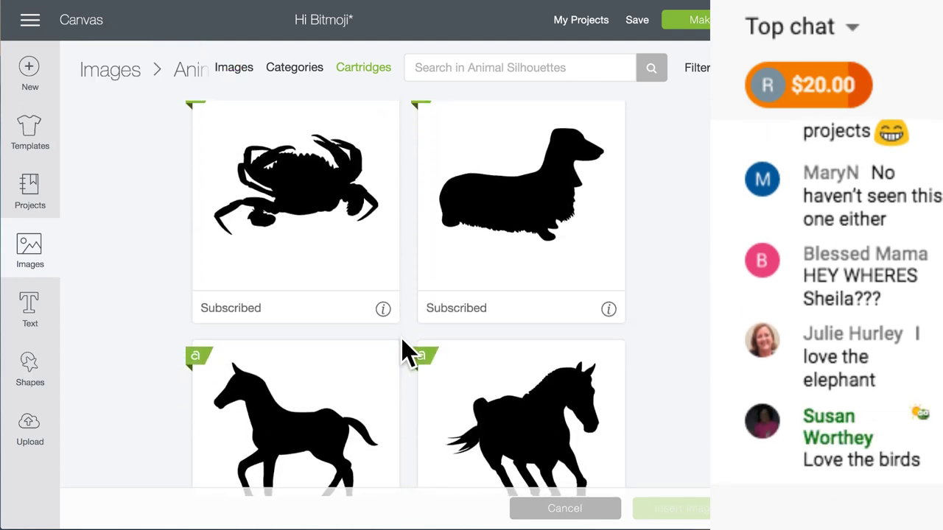
scroll(407, 352, "down", 4)
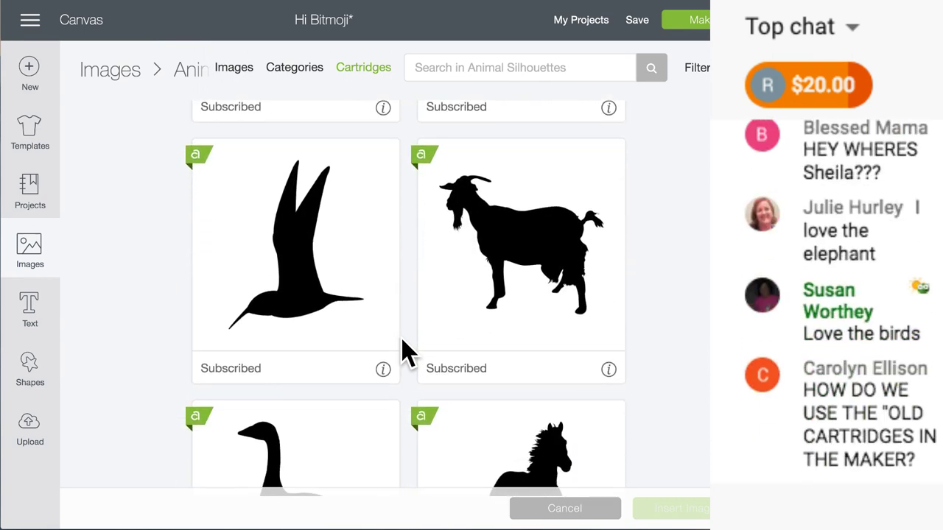
scroll(407, 352, "down", 4)
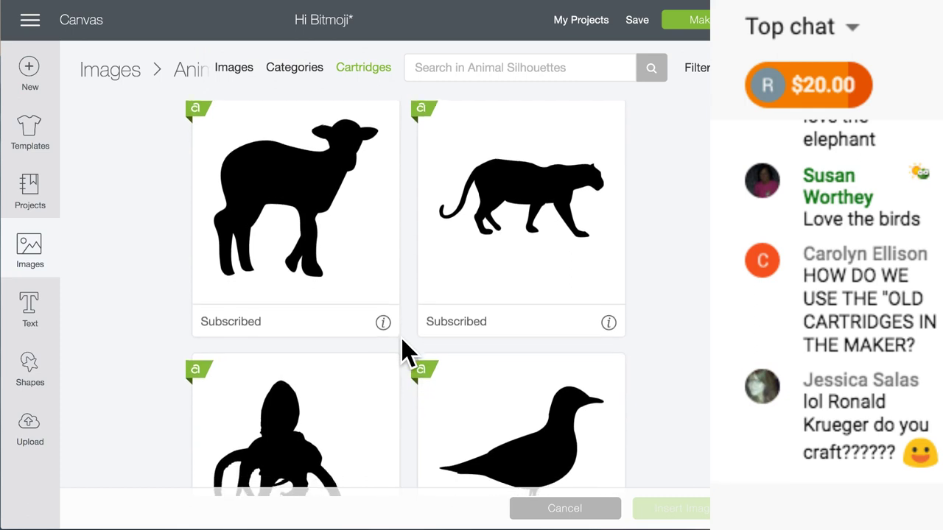
scroll(407, 352, "down", 2)
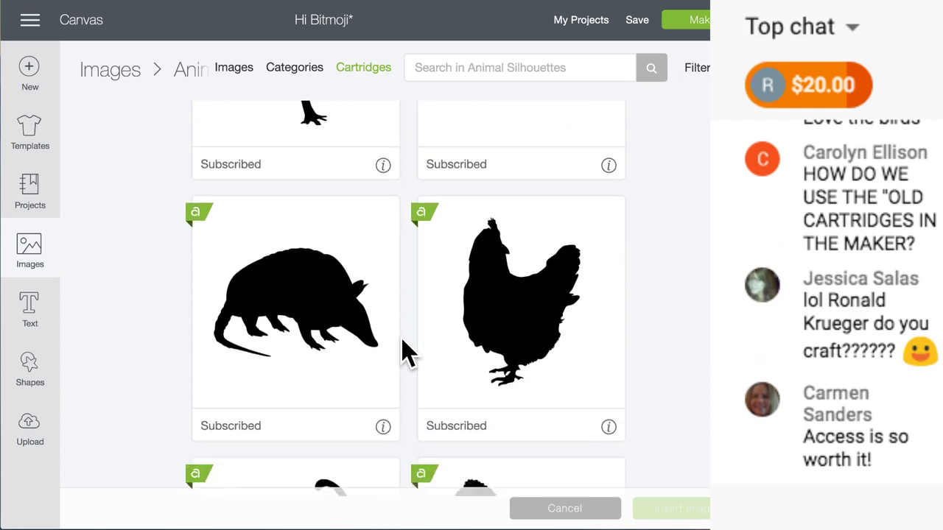
scroll(407, 352, "down", 4)
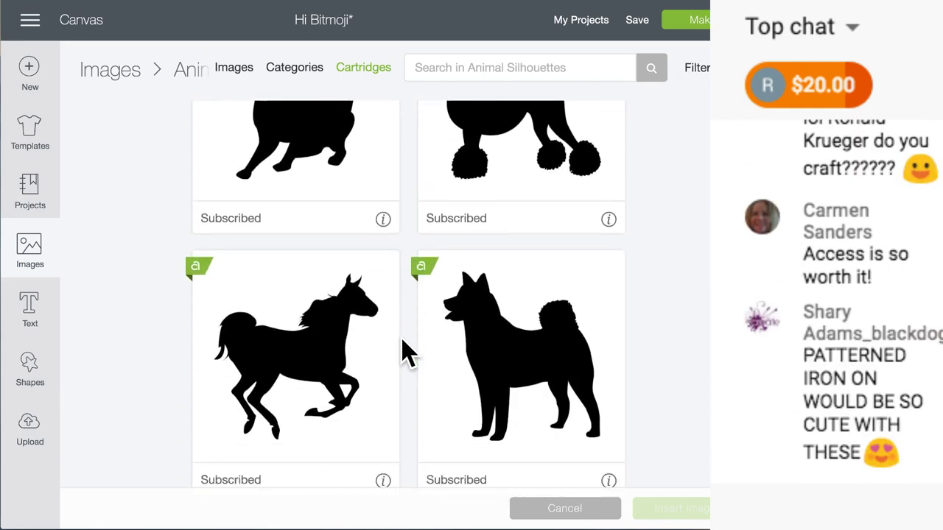
scroll(407, 352, "down", 3)
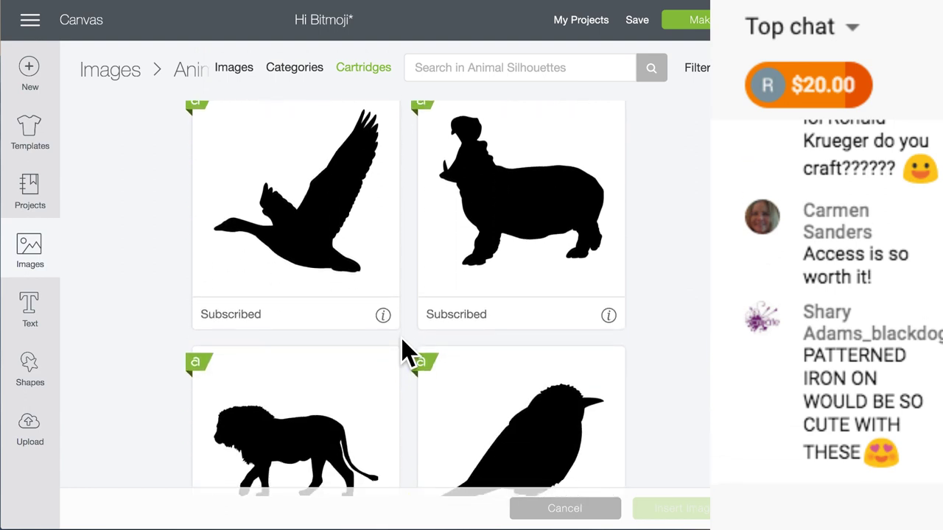
scroll(408, 352, "down", 1)
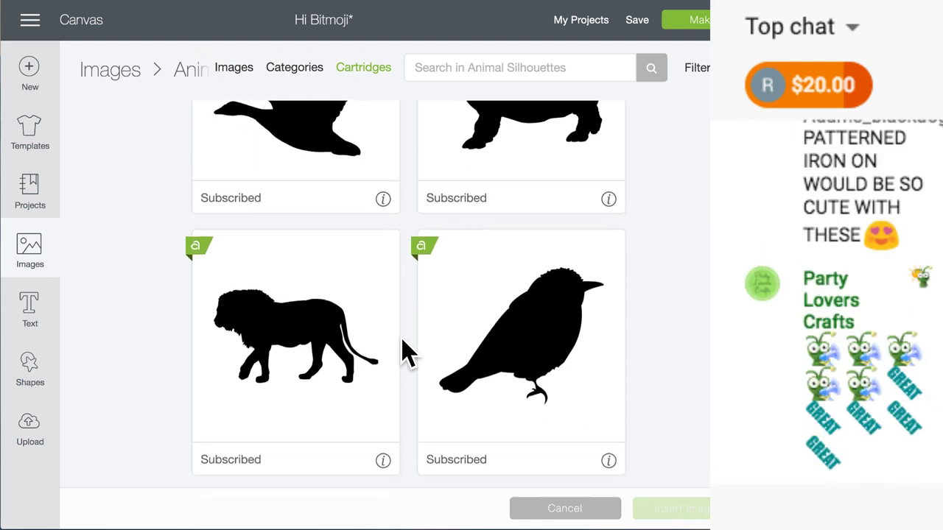
Look through the remaining Animal Silhouettes images from the ram through the goose, squirrel and bear to the eagle and fox
scroll(407, 352, "down", 1)
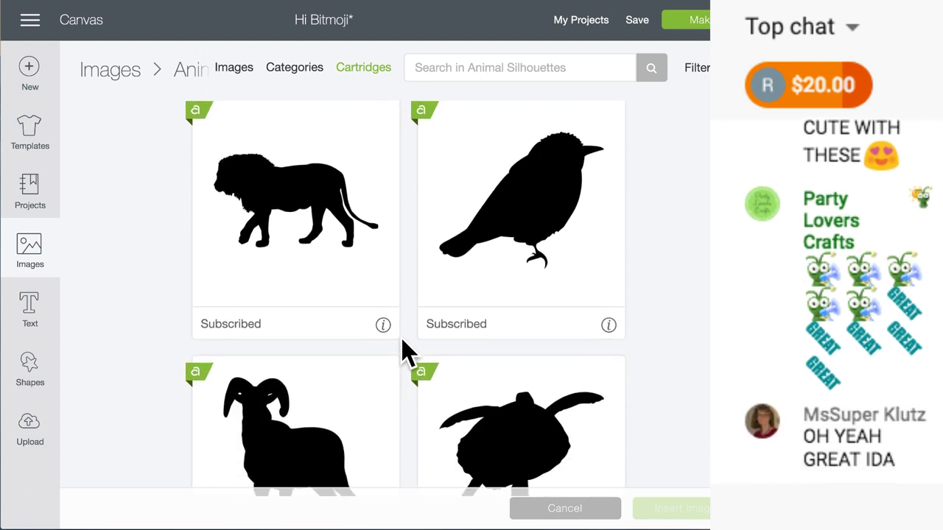
scroll(408, 352, "down", 3)
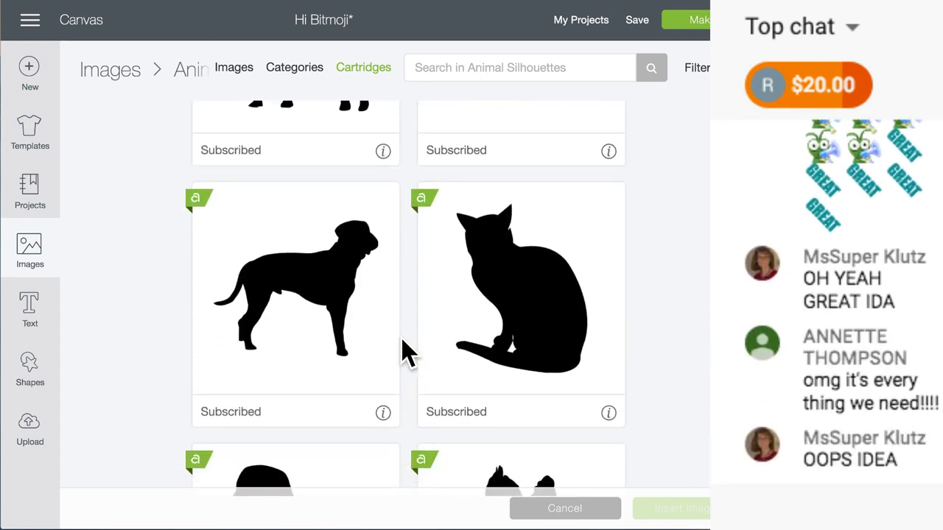
scroll(407, 352, "down", 4)
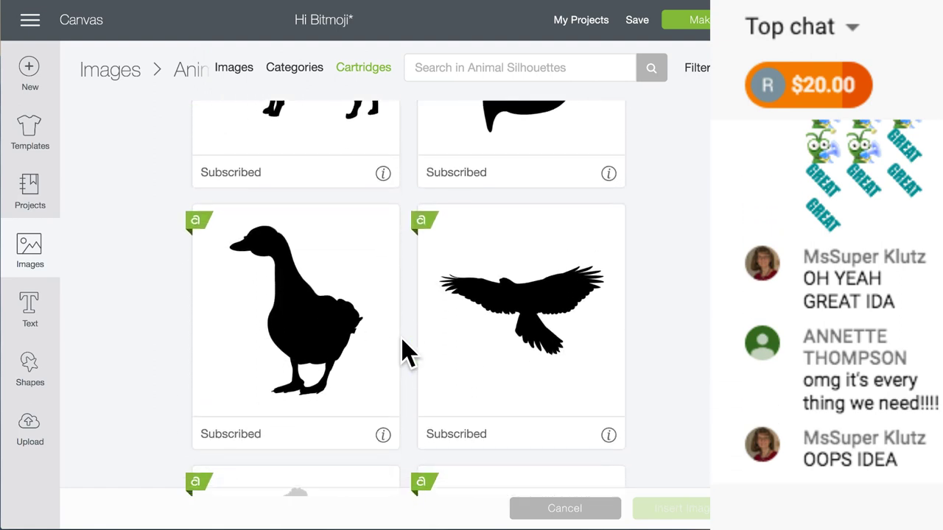
scroll(408, 352, "down", 4)
scroll(408, 352, "down", 4)
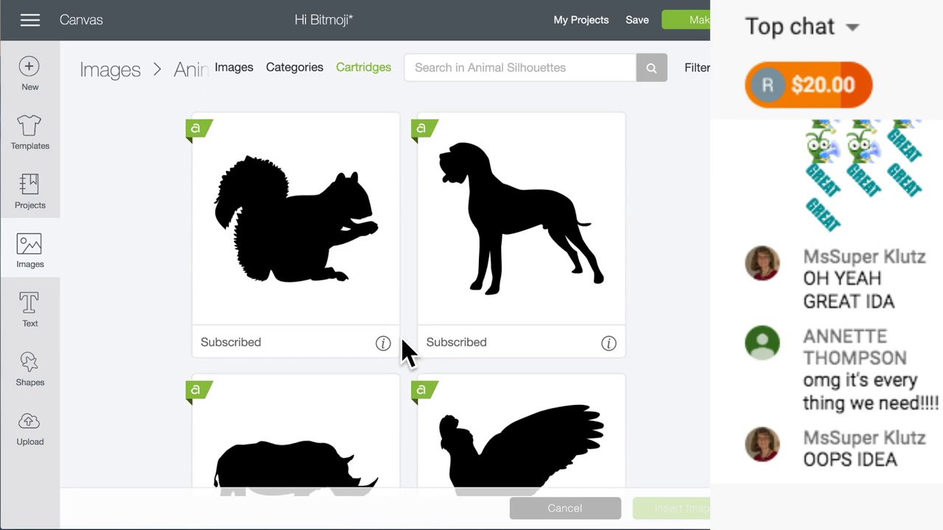
scroll(407, 352, "down", 4)
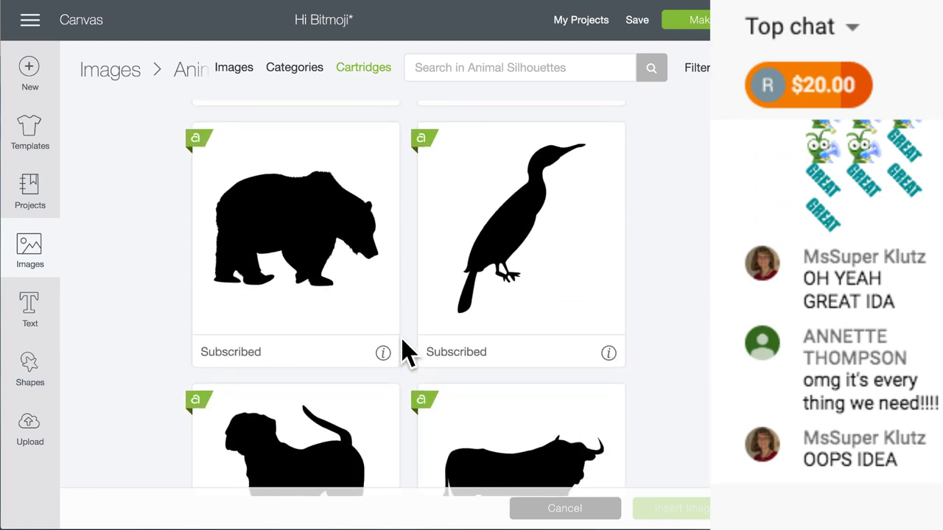
scroll(408, 352, "down", 5)
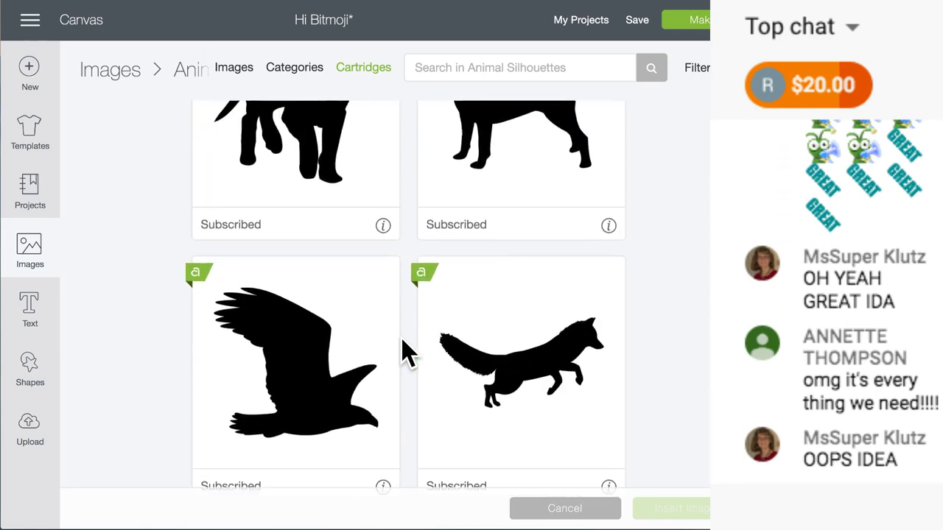
scroll(407, 352, "up", 2)
scroll(408, 352, "down", 1)
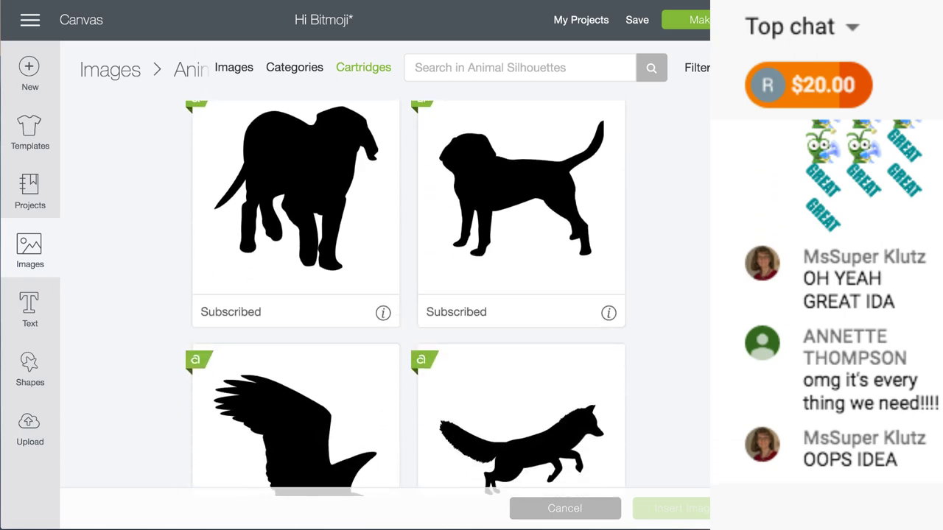
Switch to the Cricut shop website and open the Maker Accessories category under Essentials
key("alt+Tab")
mouse_move(494, 46)
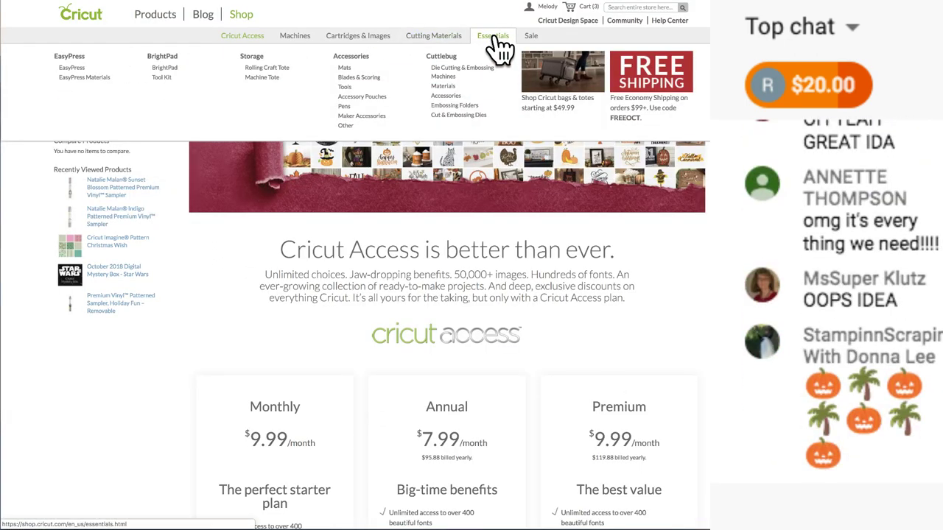
left_click(352, 118)
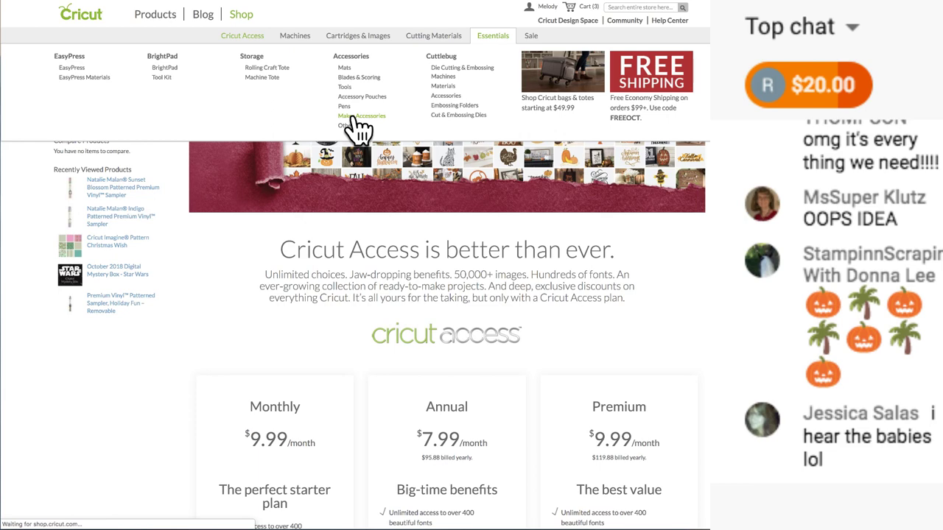
Show 36 products per page in Maker Accessories and open the Cartridge Adapter's product page
scroll(359, 129, "down", 6)
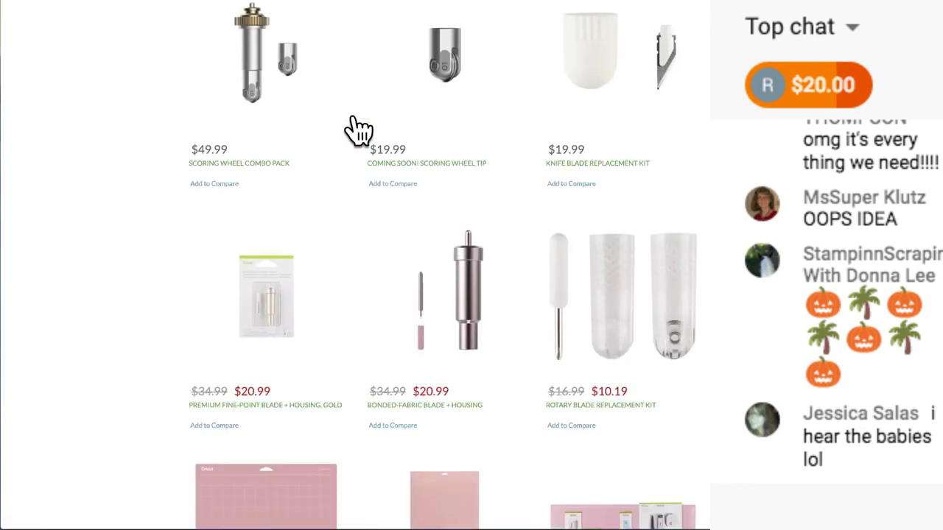
scroll(359, 129, "down", 5)
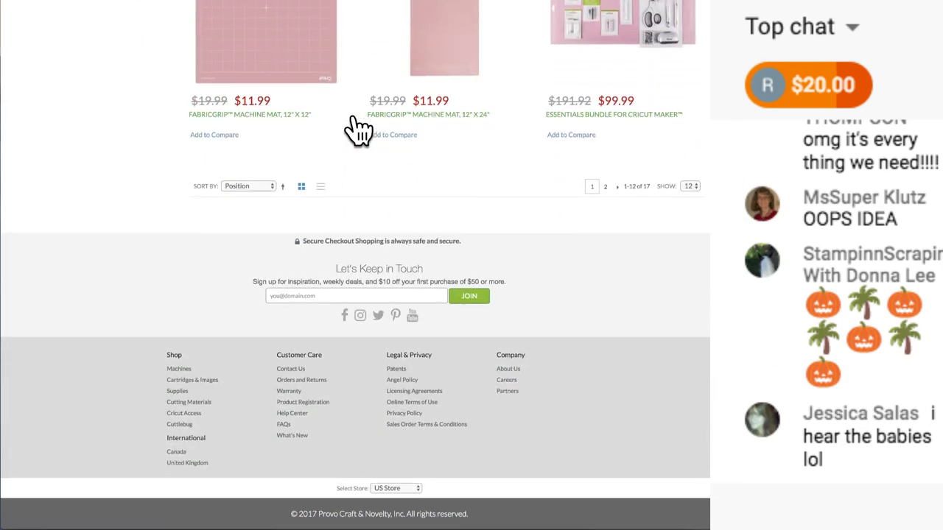
left_click(690, 188)
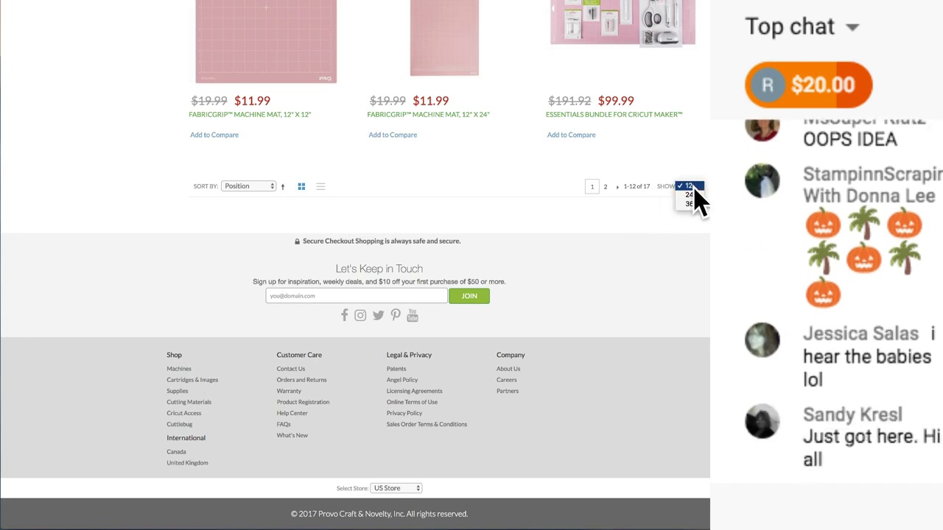
left_click(689, 204)
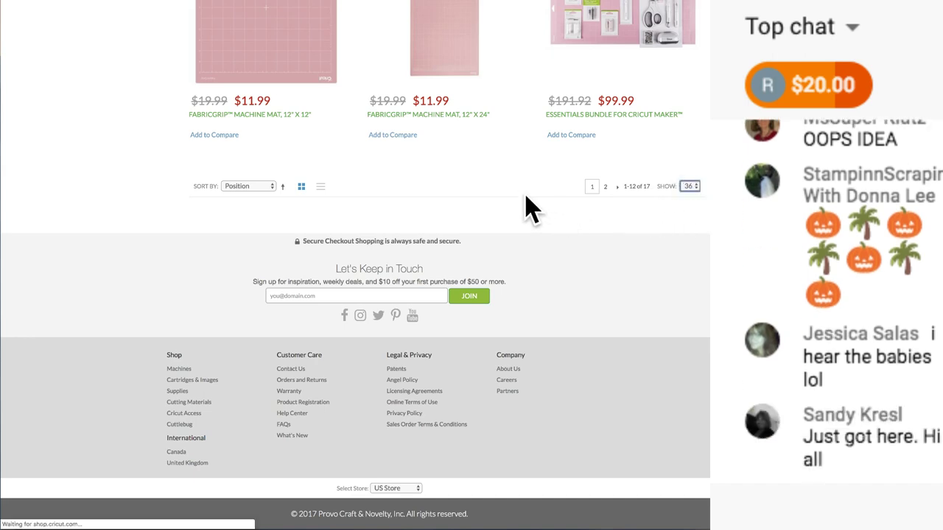
scroll(531, 210, "down", 15)
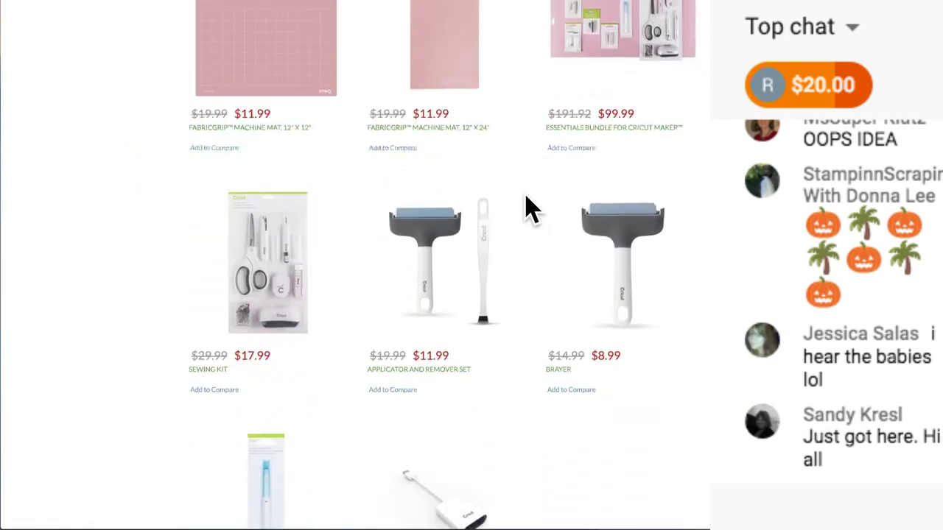
scroll(527, 211, "down", 3)
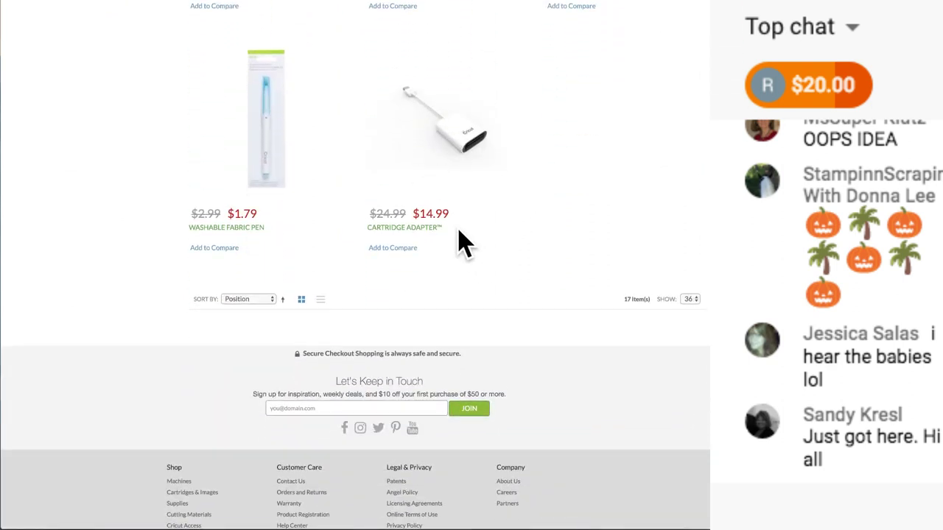
left_click(468, 149)
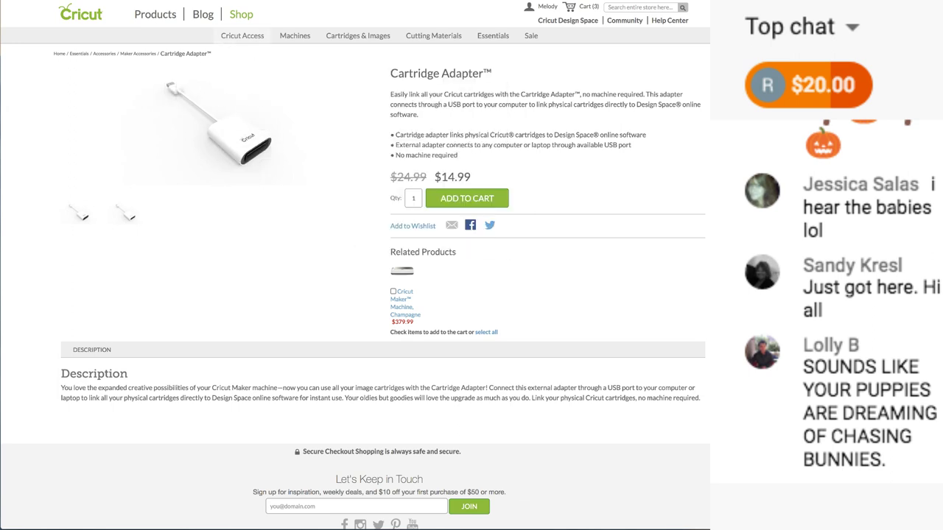
Switch back to Cricut Design Space, view the Link Cartridges dialog and close it
key("alt+Tab")
left_click(30, 21)
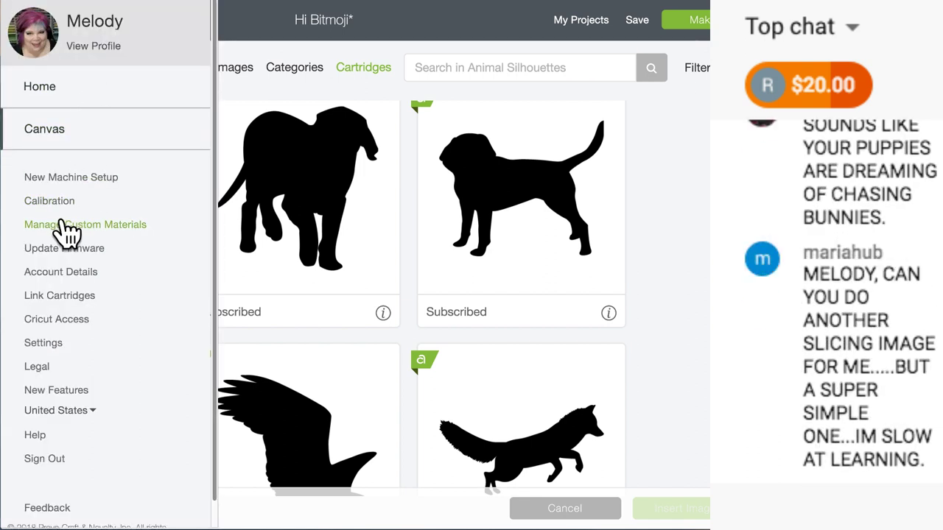
left_click(44, 297)
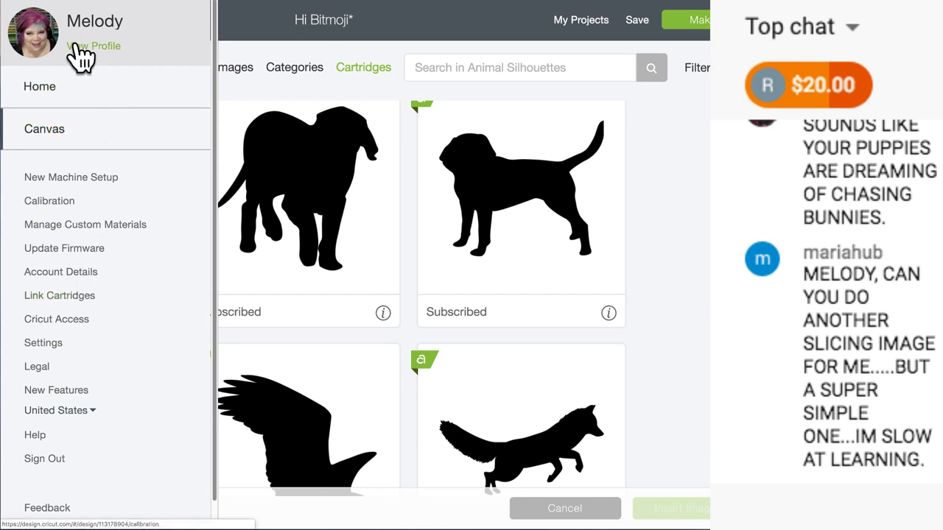
left_click(253, 29)
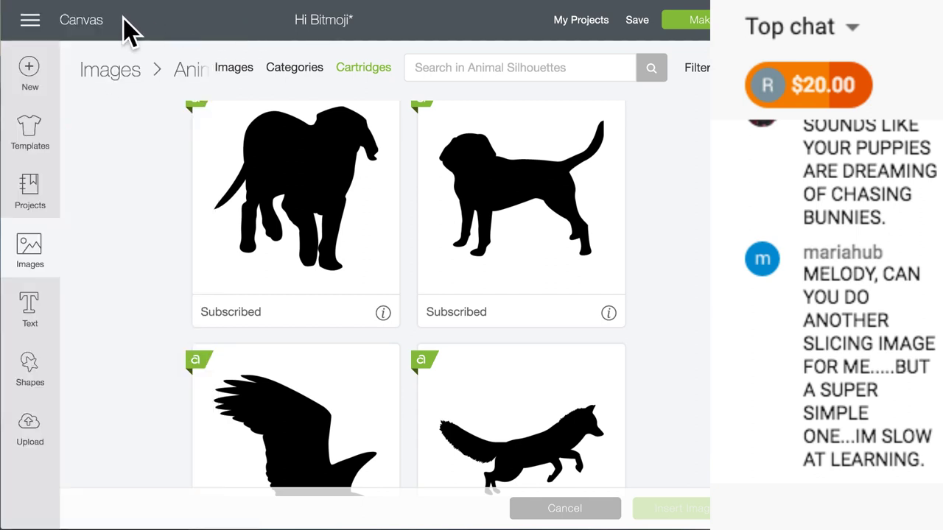
left_click(29, 22)
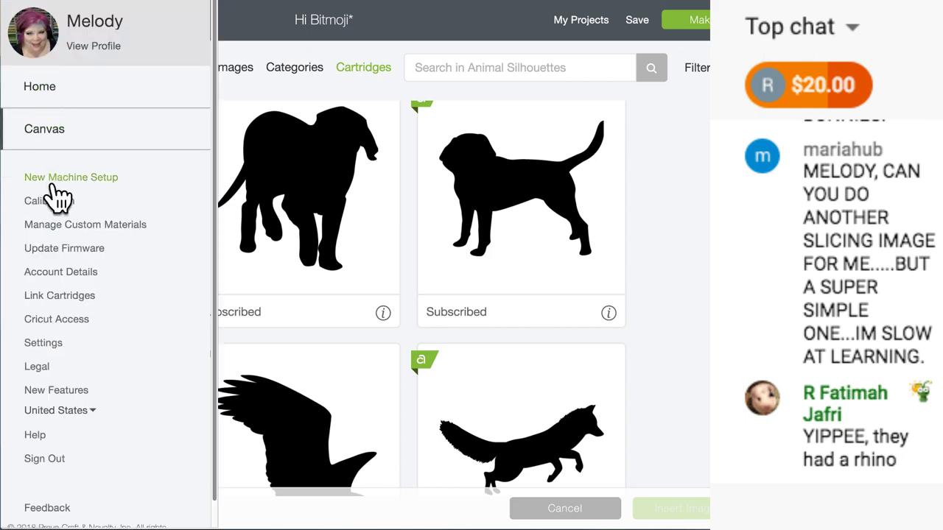
left_click(65, 303)
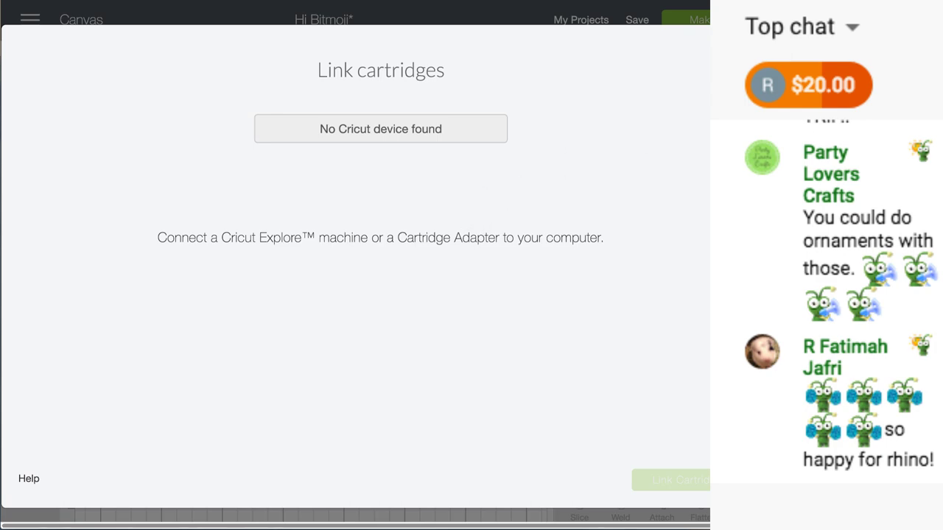
key("Escape")
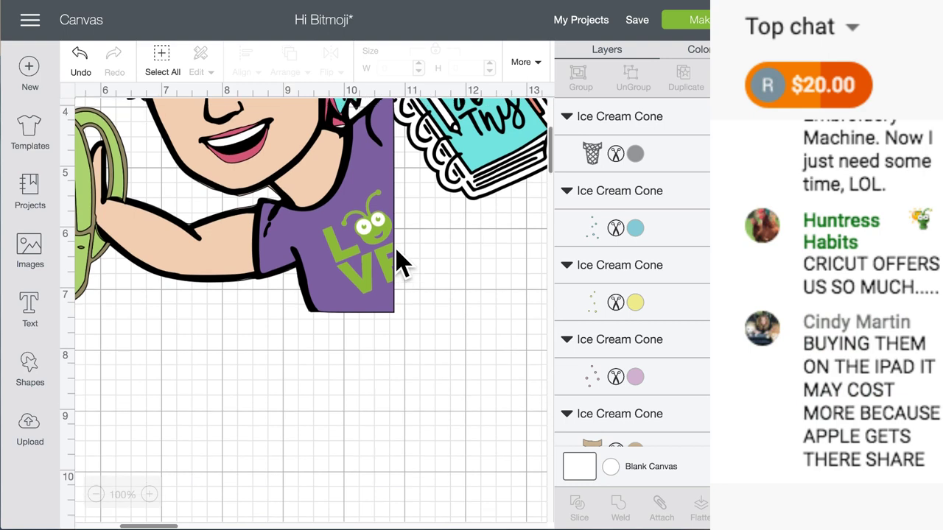
Add the text "smile" to the canvas in the area of the green backpack
scroll(401, 261, "up", 3)
scroll(401, 261, "up", 2)
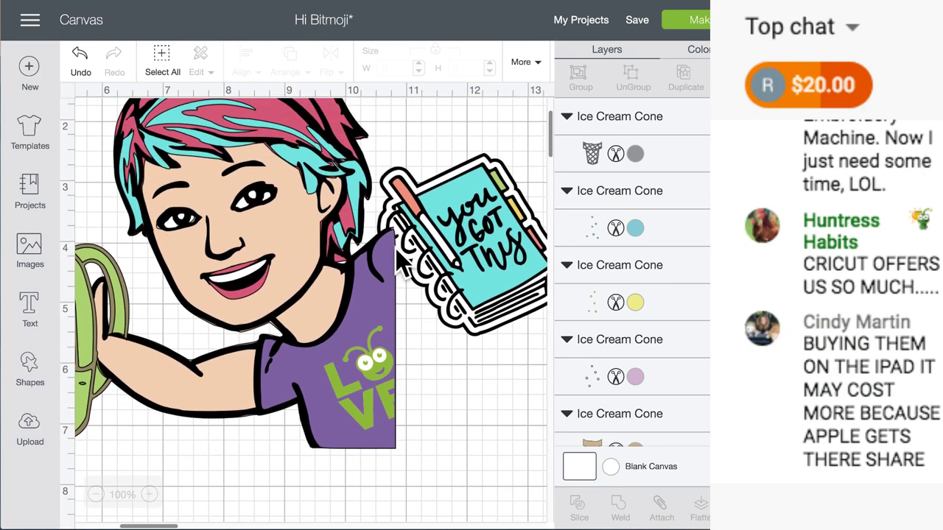
scroll(190, 263, "left", 5)
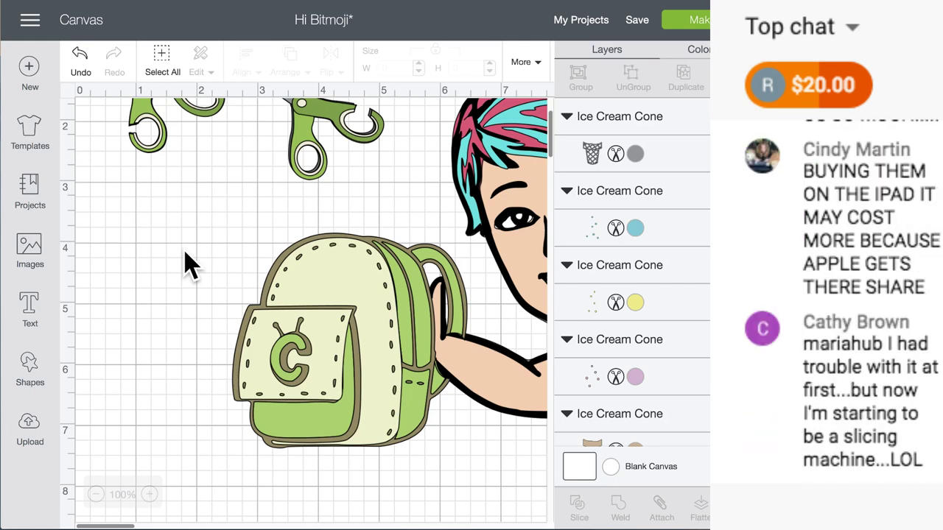
left_click(36, 308)
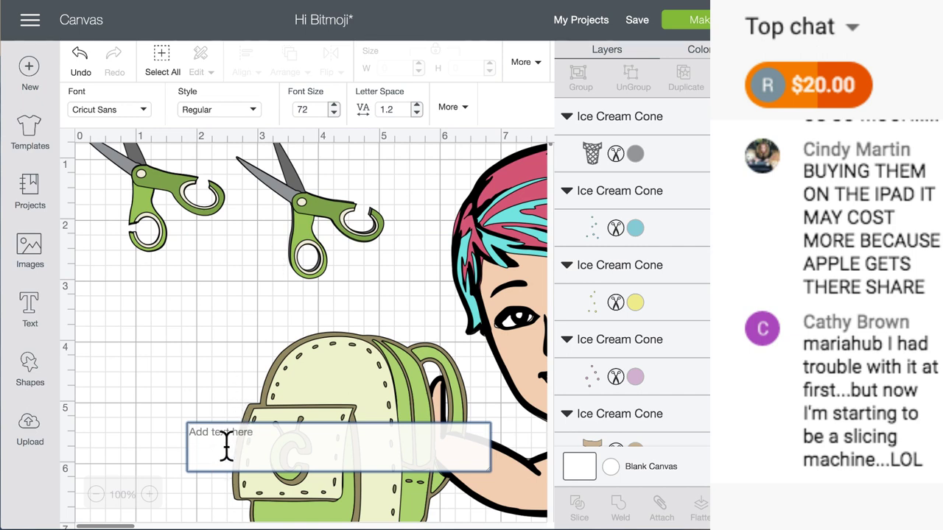
type("smile")
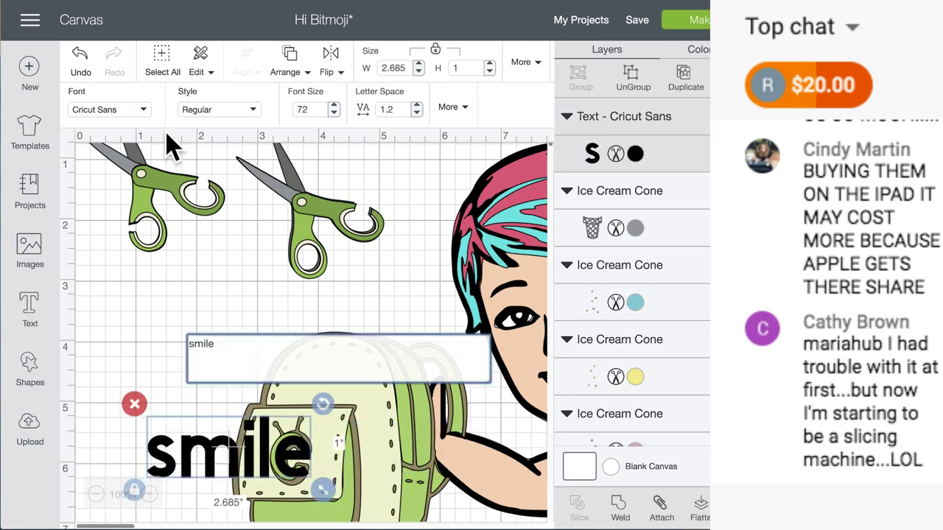
Capitalize the text to "Smile" and set its font to Alexis Mattox - Emma Rae
left_click(143, 110)
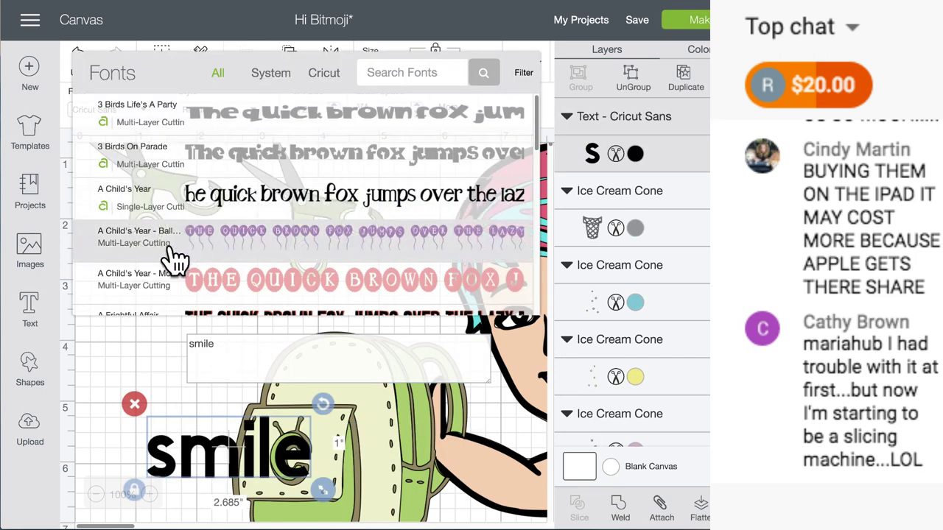
scroll(175, 258, "down", 5)
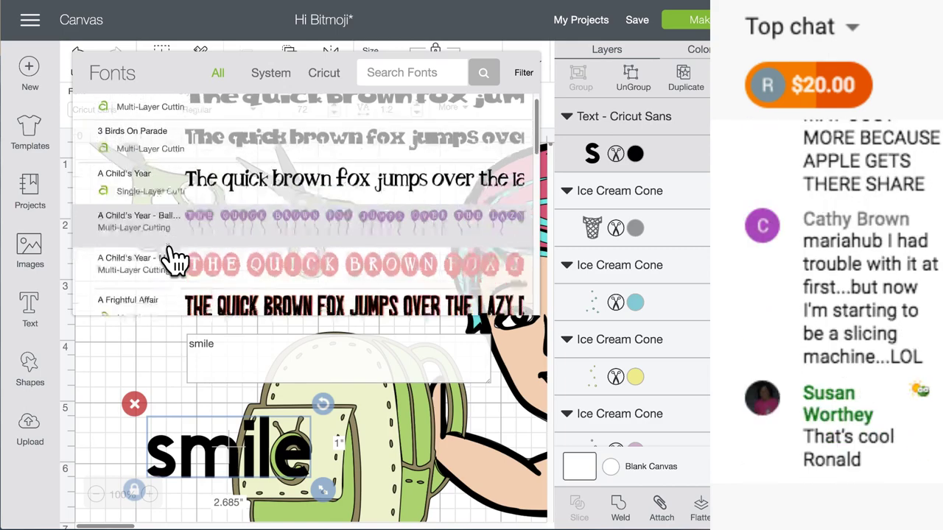
scroll(174, 258, "down", 3)
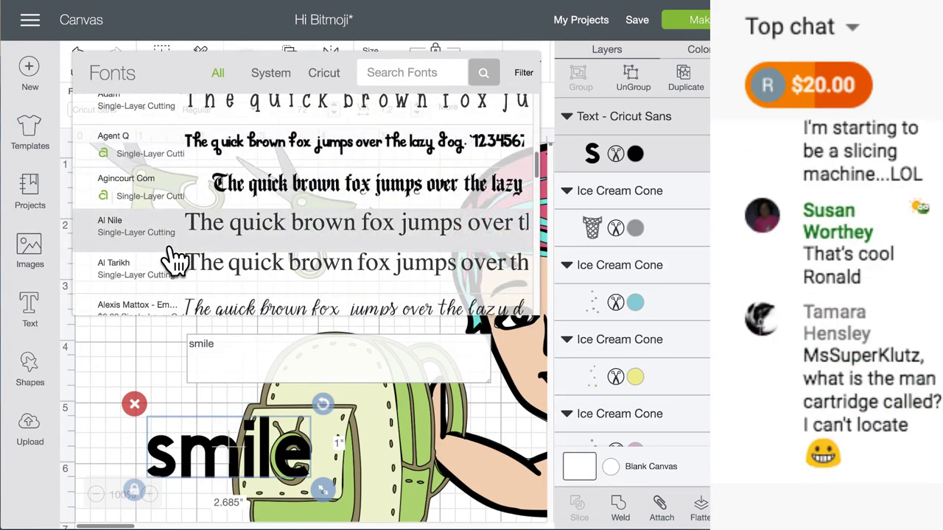
scroll(174, 258, "down", 3)
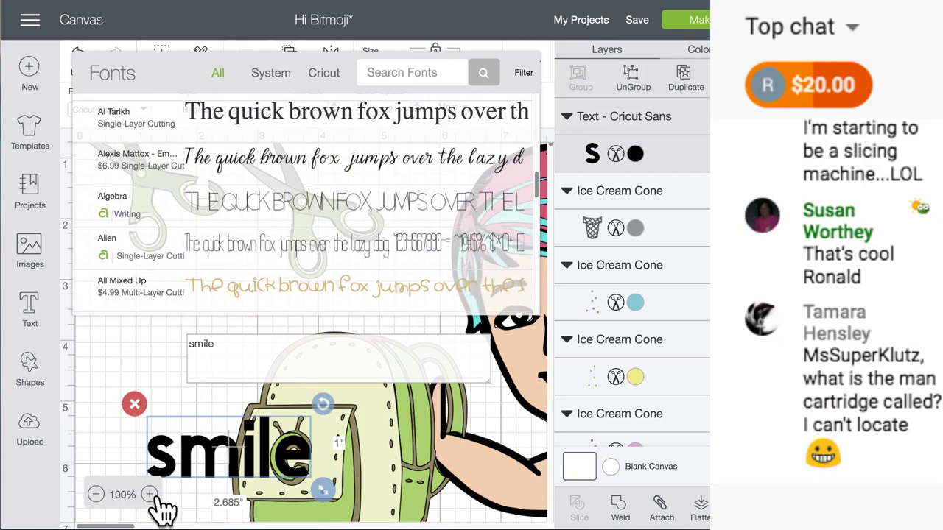
left_click(191, 343)
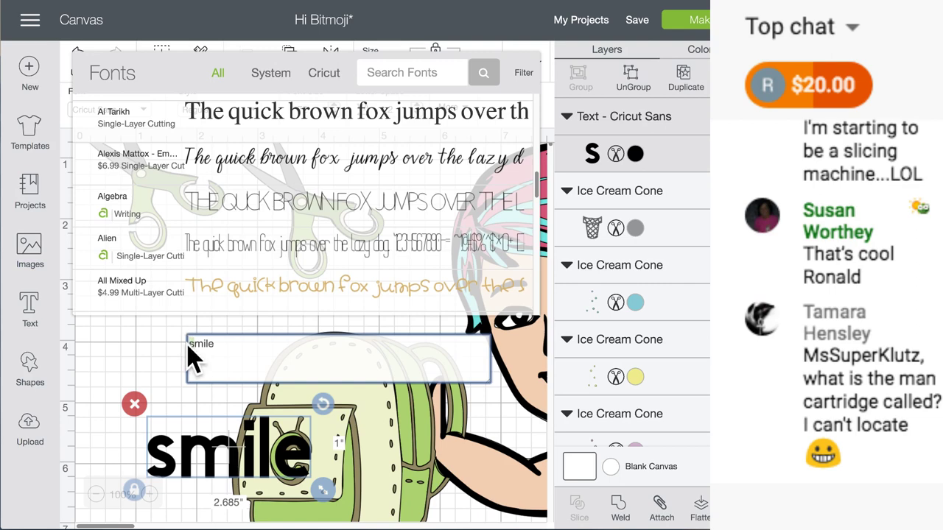
left_click(195, 344)
key("BackSpace")
type("S")
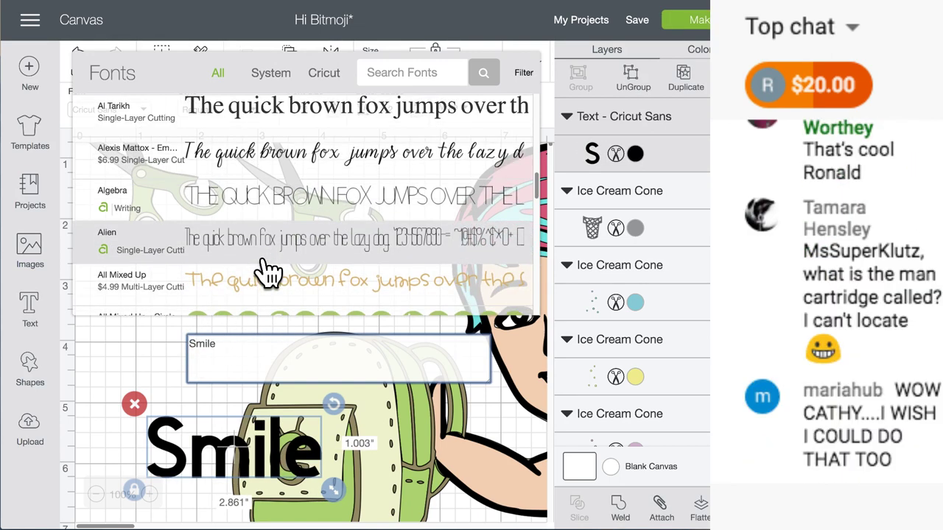
left_click(272, 170)
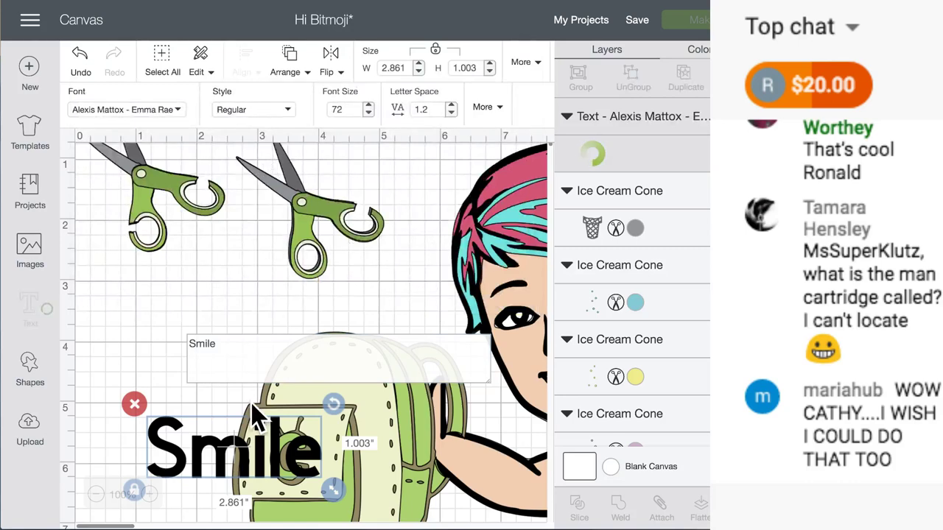
Place the Smile text in the empty area below the backpack and hide the canvas gridlines
scroll(253, 417, "down", 5)
left_click_drag(211, 221, 250, 418)
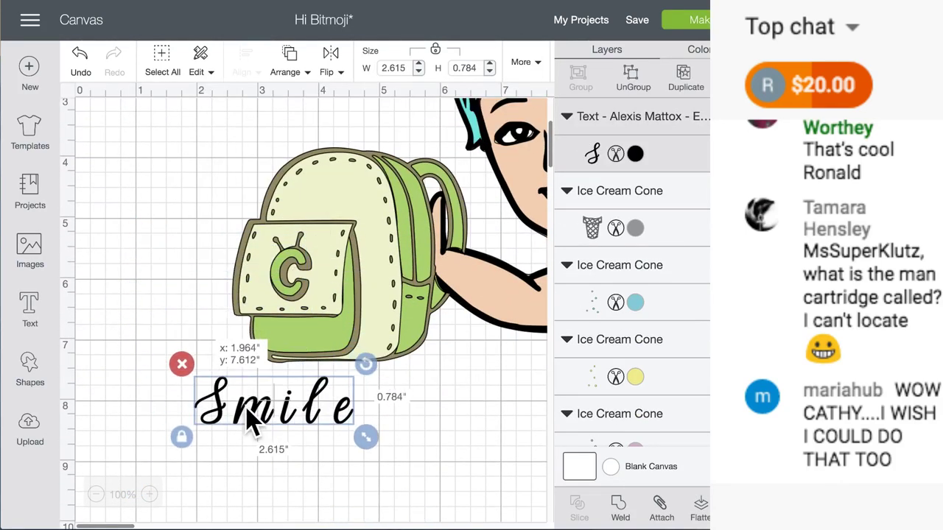
left_click(112, 188)
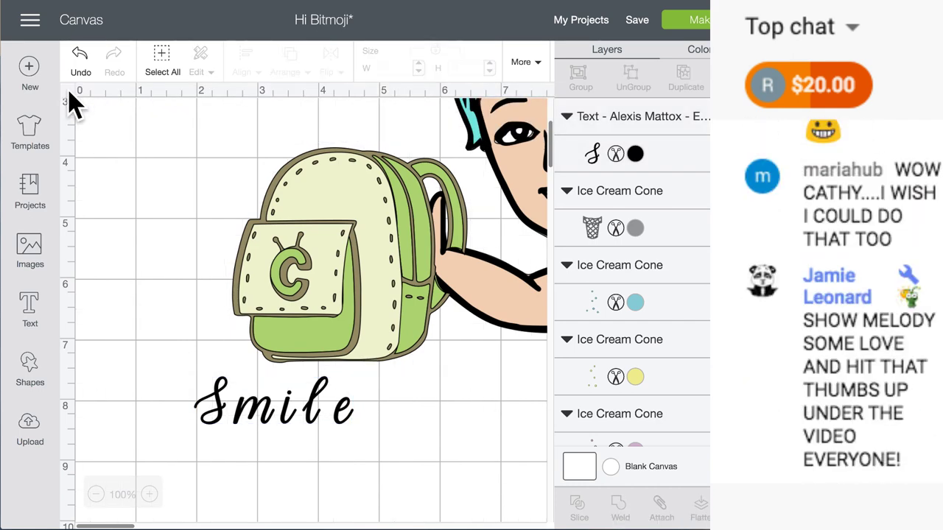
scroll(188, 390, "down", 3)
left_click_drag(235, 331, 278, 385)
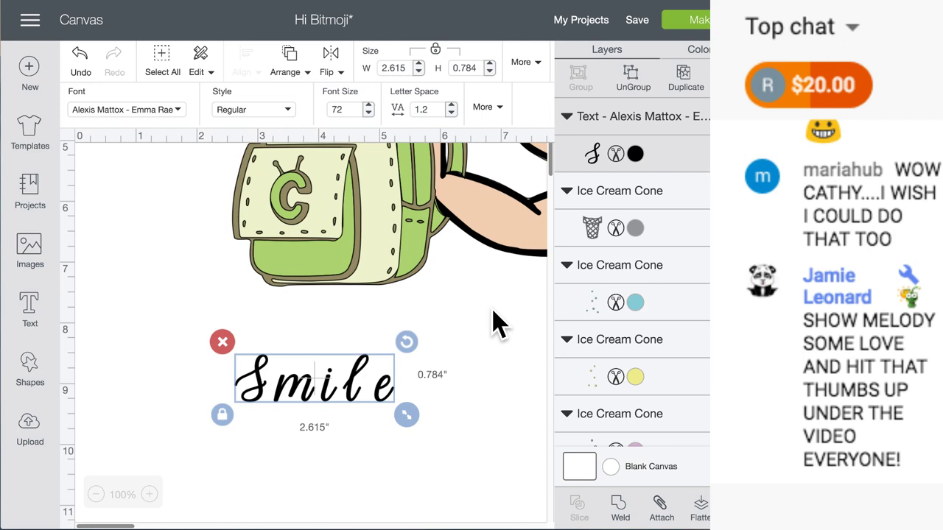
Look over the canvas designs from the scissors and Bitmoji character to the notebook, ice cream cone and sprinkles
scroll(495, 324, "up", 1)
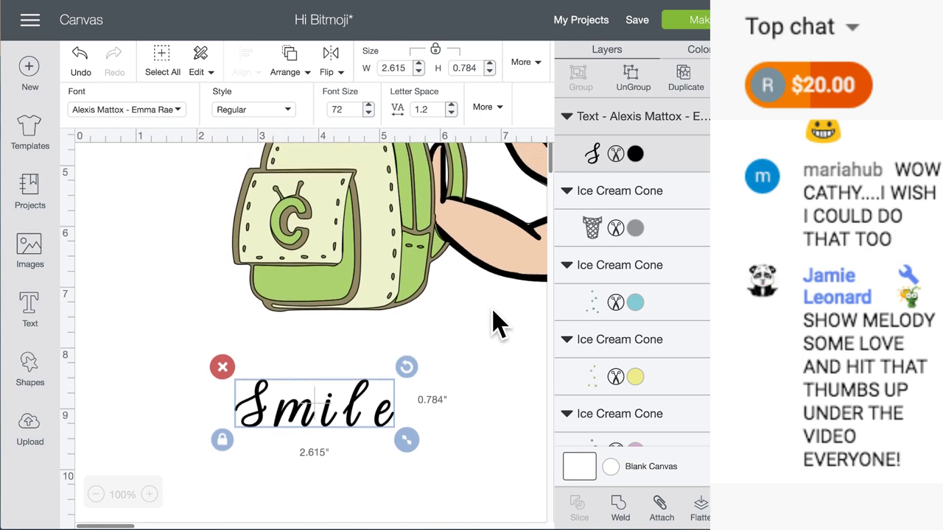
scroll(495, 324, "up", 10)
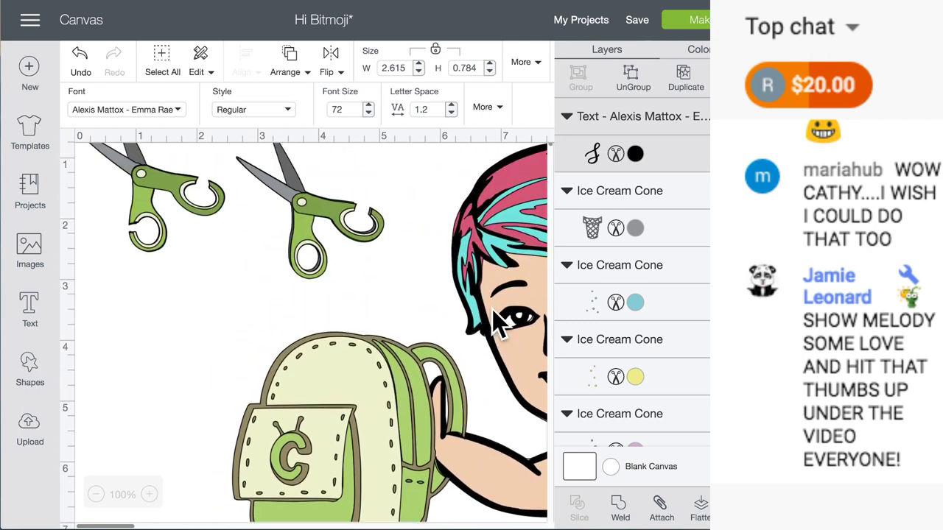
scroll(495, 324, "down", 7)
scroll(495, 324, "right", 19)
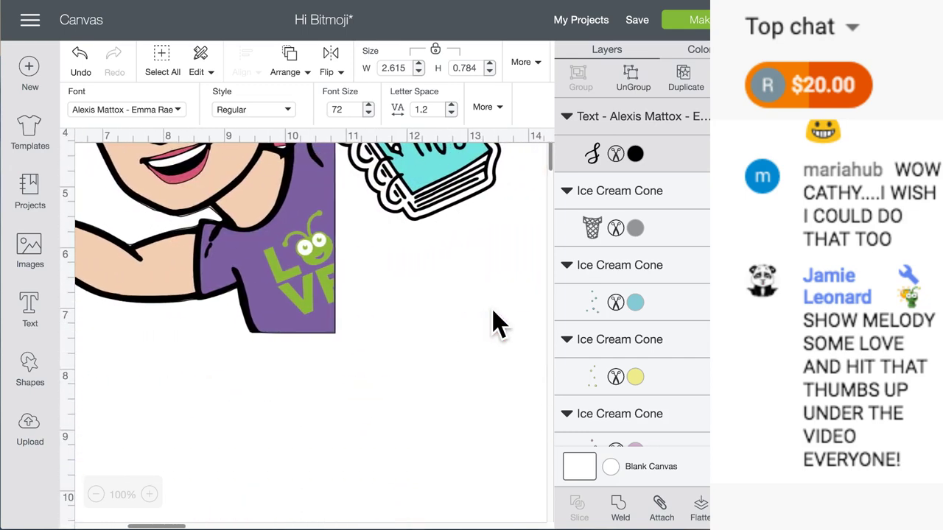
scroll(495, 324, "up", 4)
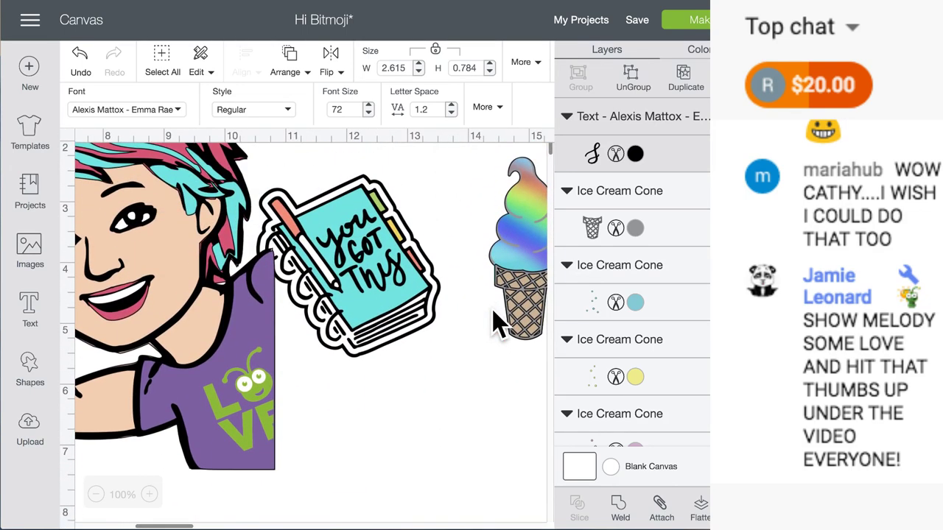
scroll(495, 324, "right", 7)
scroll(495, 325, "right", 2)
Reduce the letter spacing of the Smile text to -0.5 so its script letters join
scroll(495, 324, "left", 20)
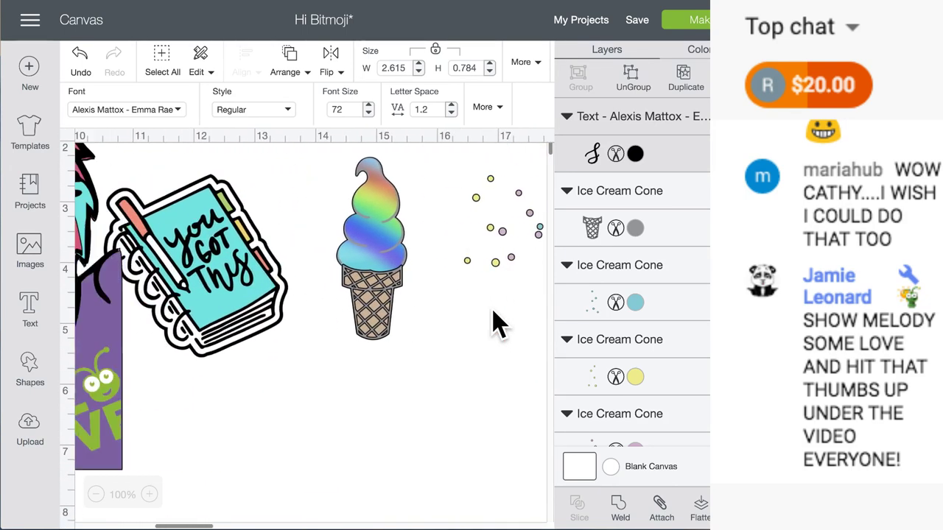
scroll(495, 324, "down", 5)
scroll(495, 324, "down", 4)
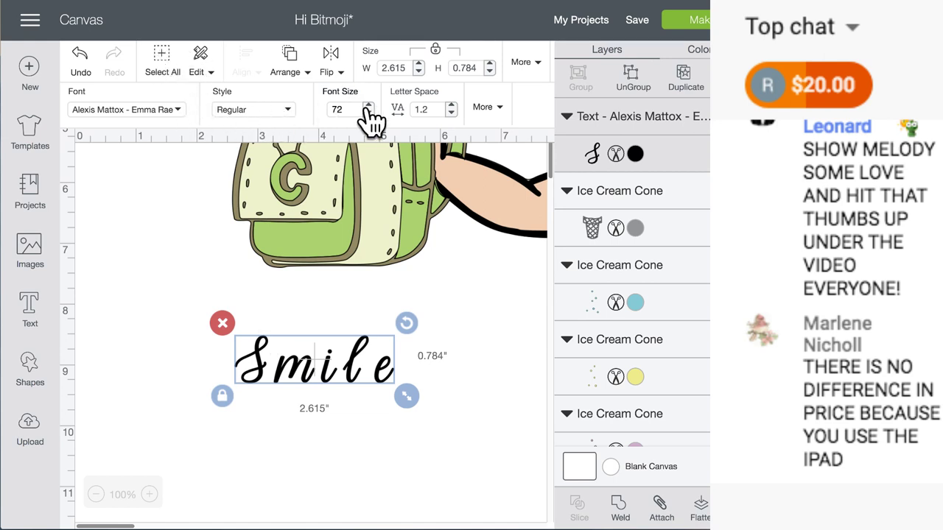
left_click(451, 113)
left_click(451, 113)
left_click(451, 112)
left_click(451, 113)
left_click(451, 112)
left_click(451, 113)
left_click(451, 113)
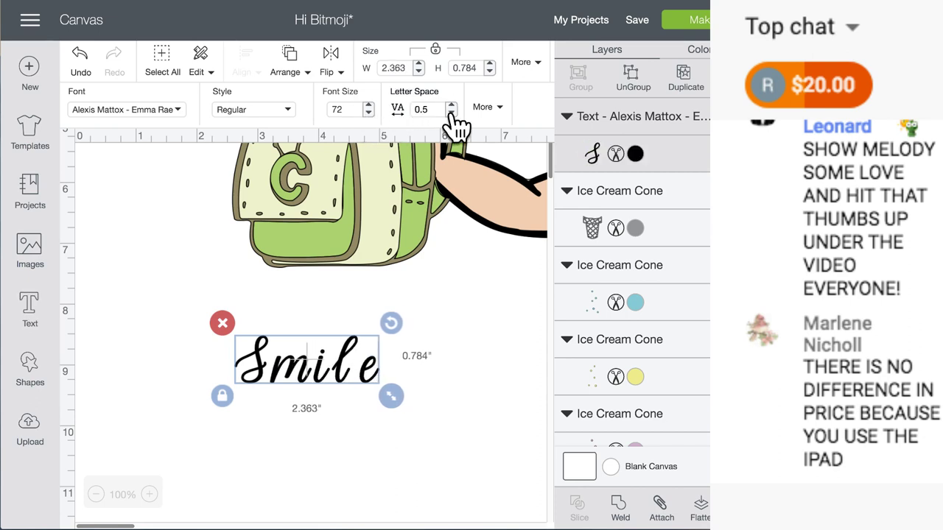
left_click(451, 112)
double_click(451, 113)
double_click(451, 113)
double_click(451, 113)
double_click(451, 112)
left_click(450, 113)
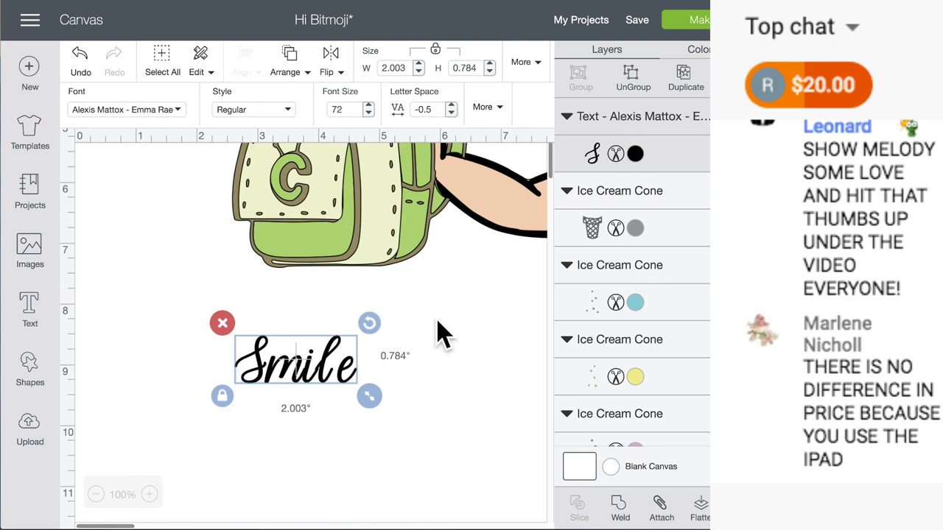
Ungroup the Smile text into separate letters and shift the e leftward until it joins the l
left_click(629, 78)
left_click(333, 372)
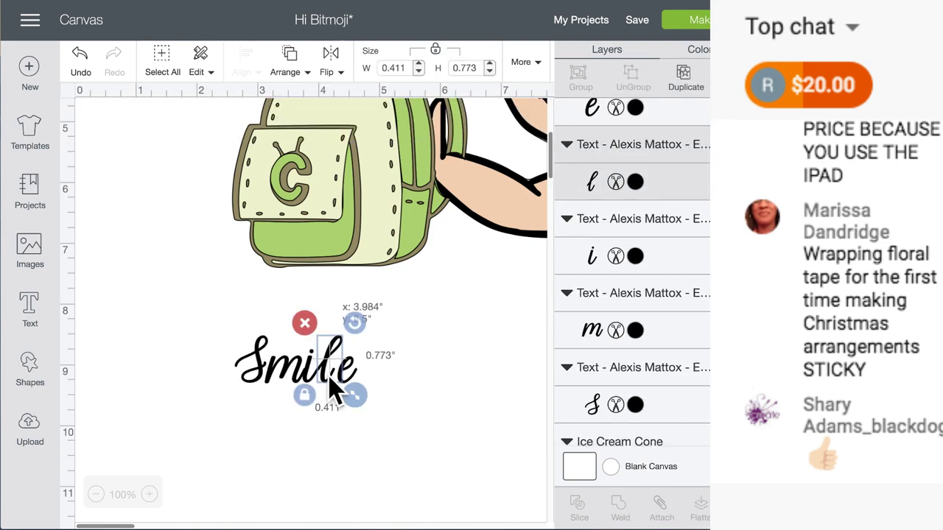
left_click_drag(351, 373, 343, 368)
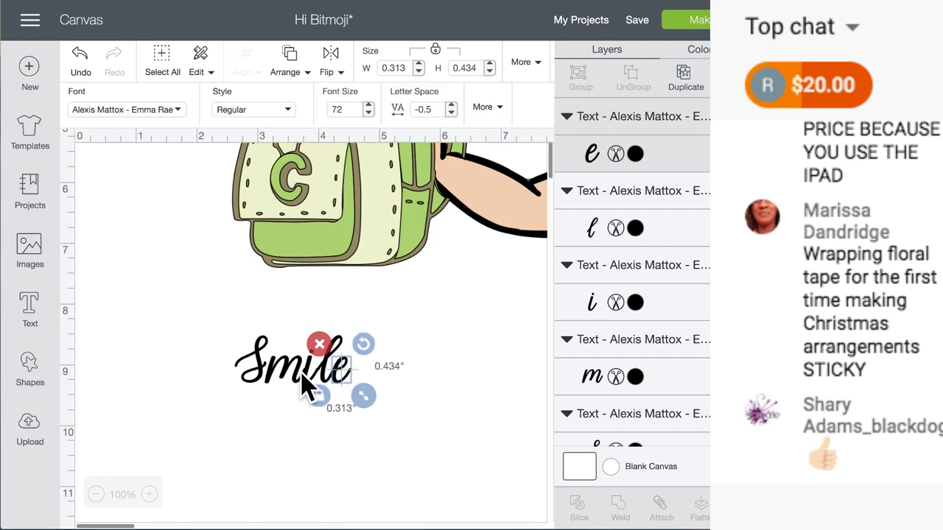
left_click_drag(301, 391, 262, 394)
left_click(383, 385)
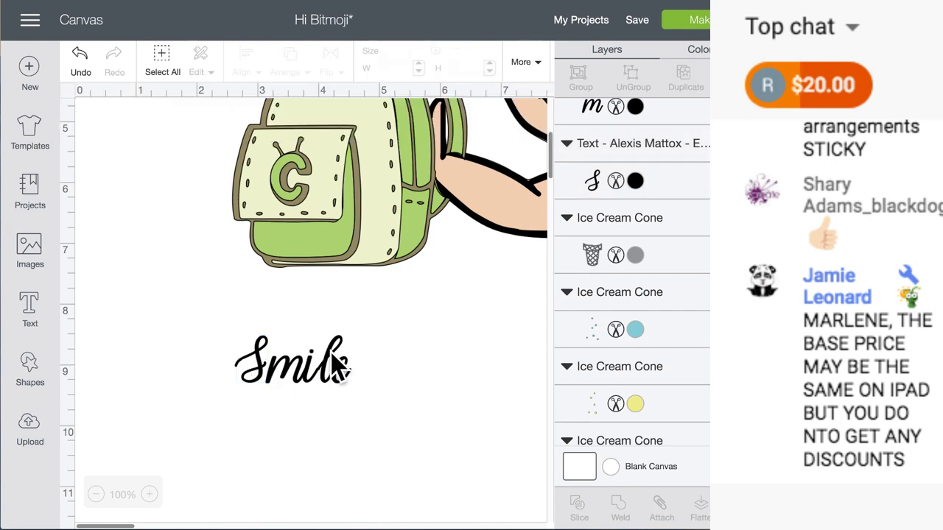
left_click(337, 365)
left_click(415, 375)
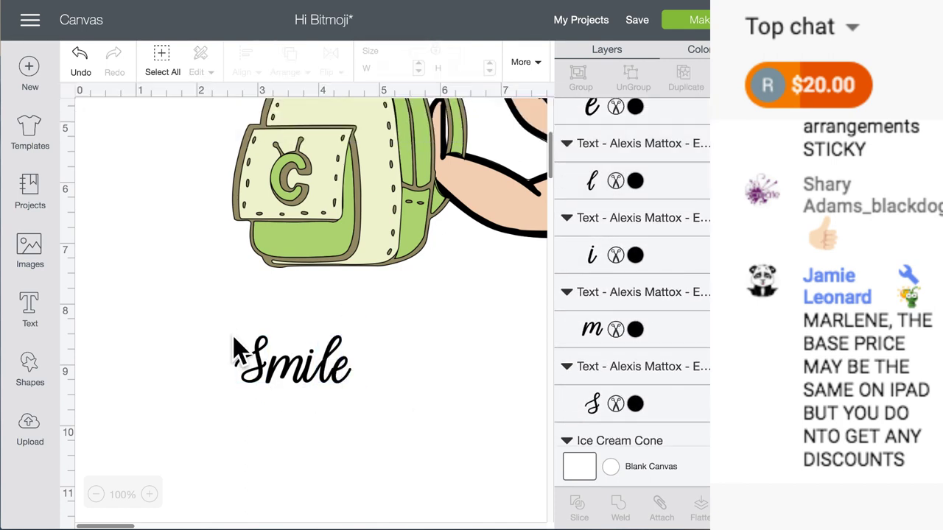
Fine-tune the position of the e at close range so its stroke overlaps the tail of the l
left_click(148, 494)
left_click(148, 495)
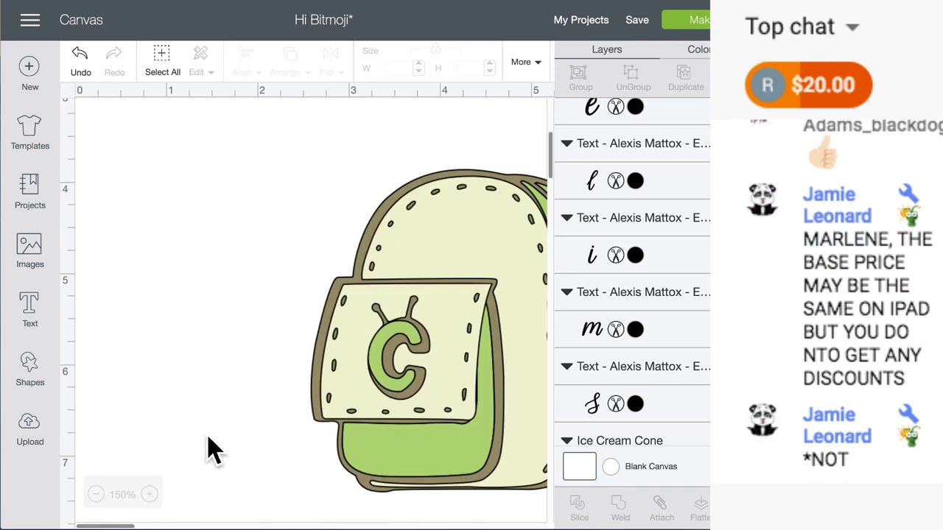
scroll(209, 450, "down", 10)
scroll(372, 402, "right", 6)
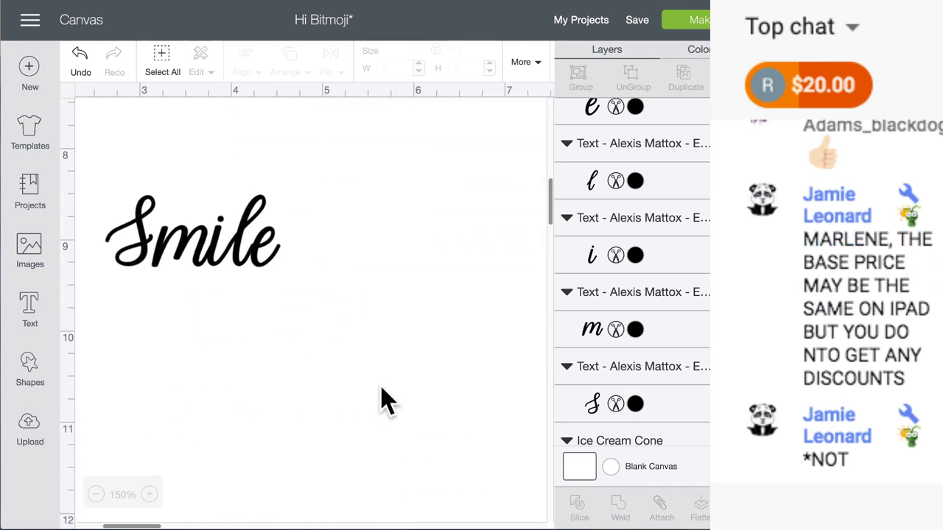
left_click_drag(271, 247, 264, 240)
left_click(353, 267)
mouse_move(351, 248)
left_mouse_down()
mouse_move(124, 249)
mouse_move(301, 244)
mouse_move(352, 254)
left_mouse_up()
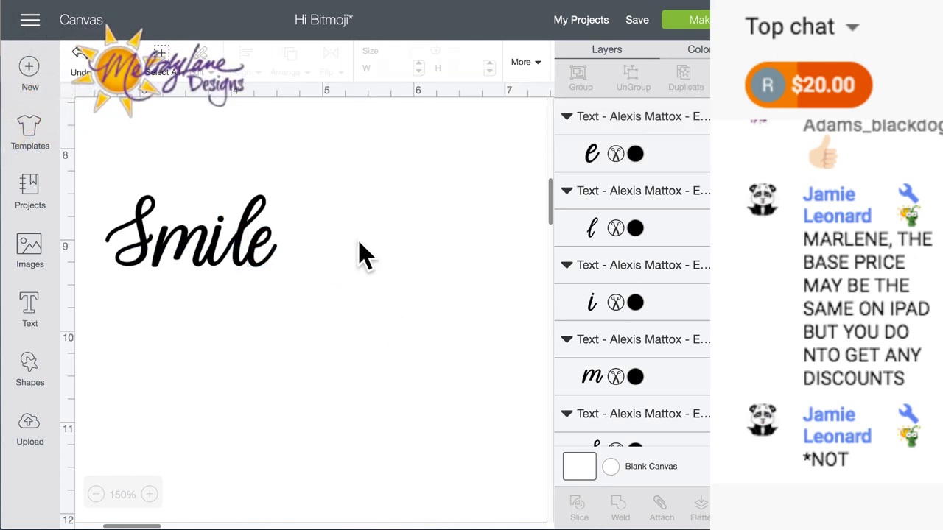
Preview the cutting mats and examine how the Smile letters are laid out on black mat 5, returning to the canvas without cutting
left_click(692, 20)
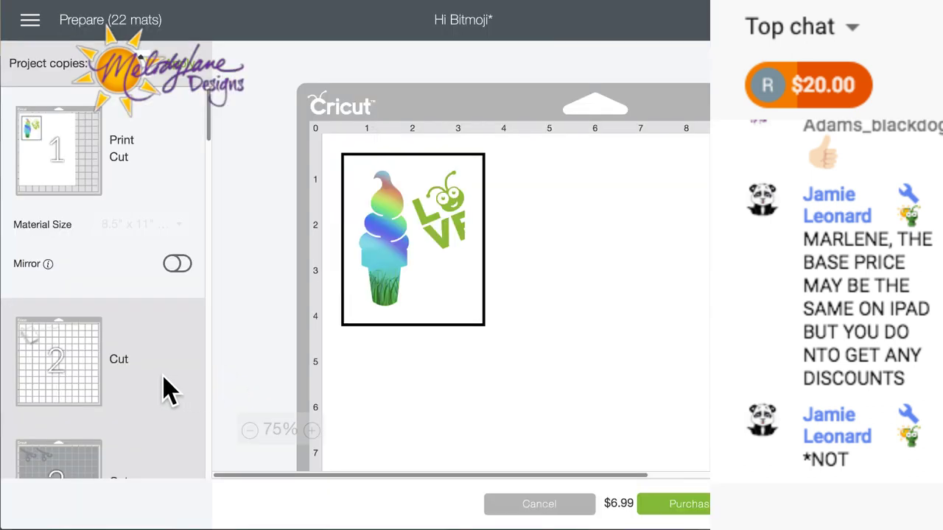
scroll(166, 390, "down", 5)
scroll(166, 391, "down", 3)
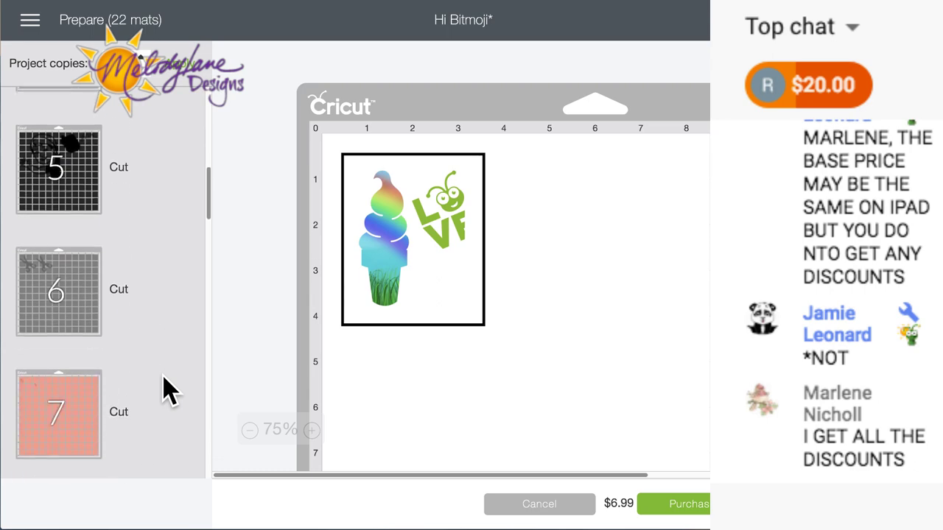
left_click(73, 177)
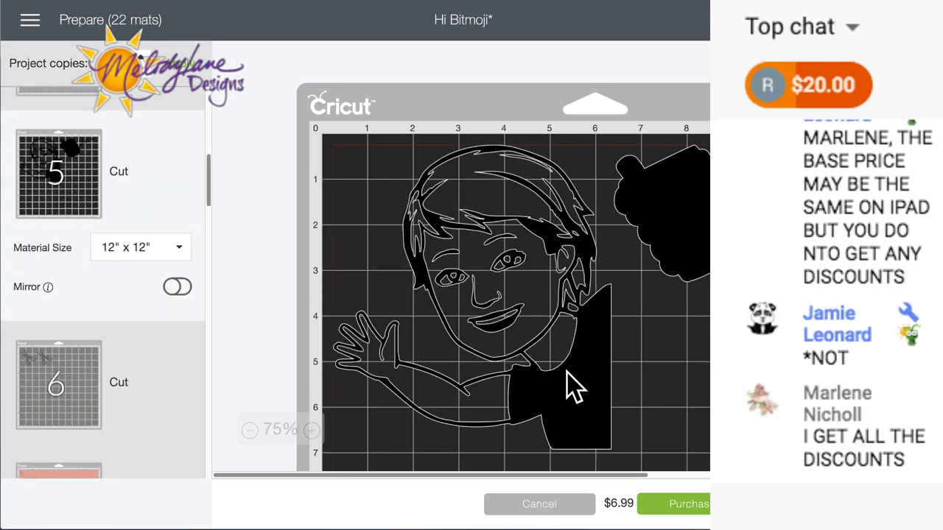
scroll(568, 373, "down", 5)
scroll(522, 247, "right", 3)
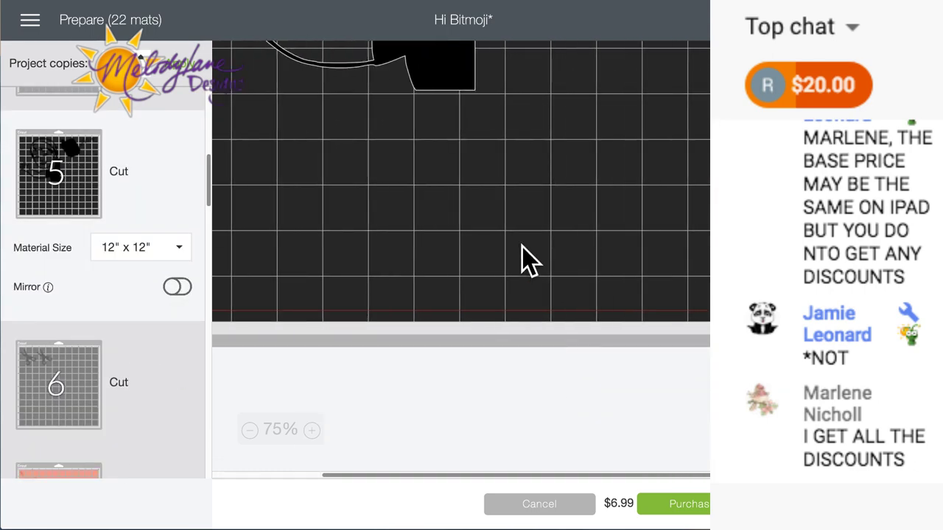
scroll(522, 247, "up", 5)
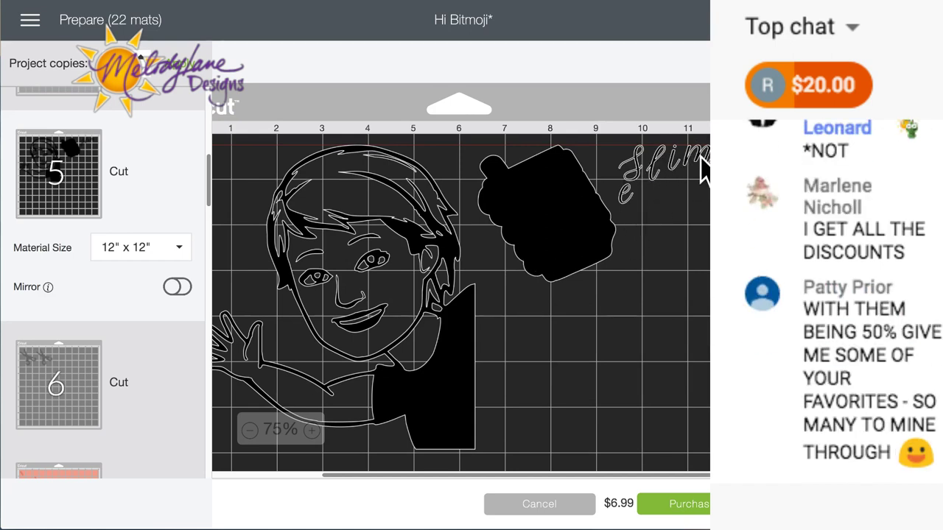
left_click(540, 505)
Recolor the separate Smile letters, making the e green and the l and i light pink
scroll(415, 439, "up", 3)
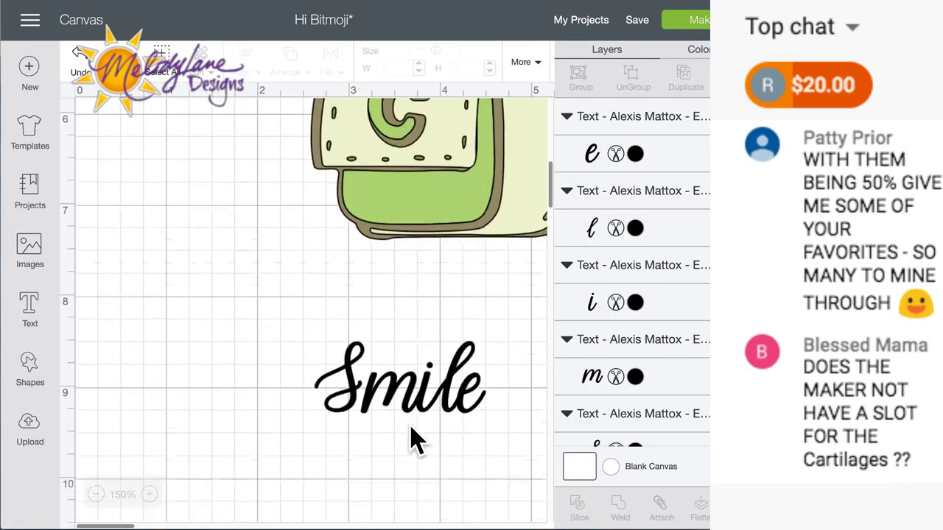
scroll(415, 439, "down", 3)
scroll(488, 392, "right", 4)
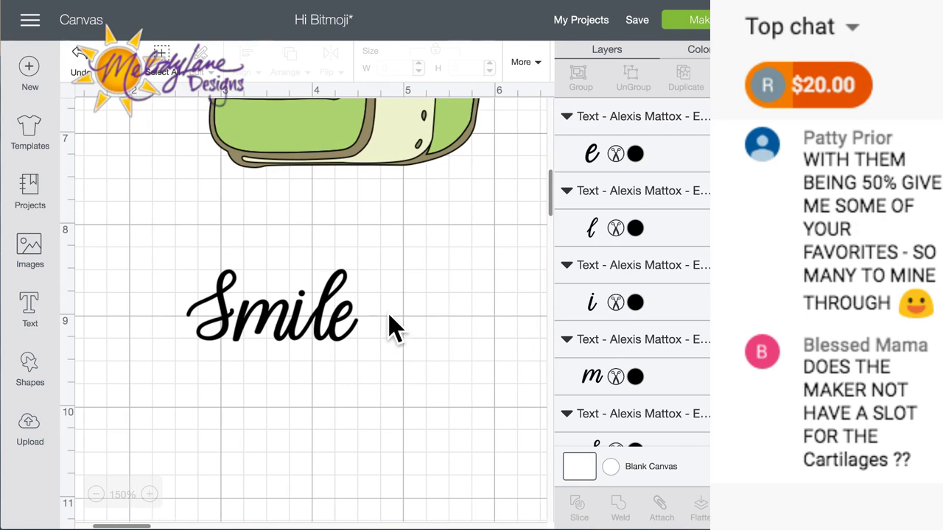
left_click_drag(396, 324, 147, 322)
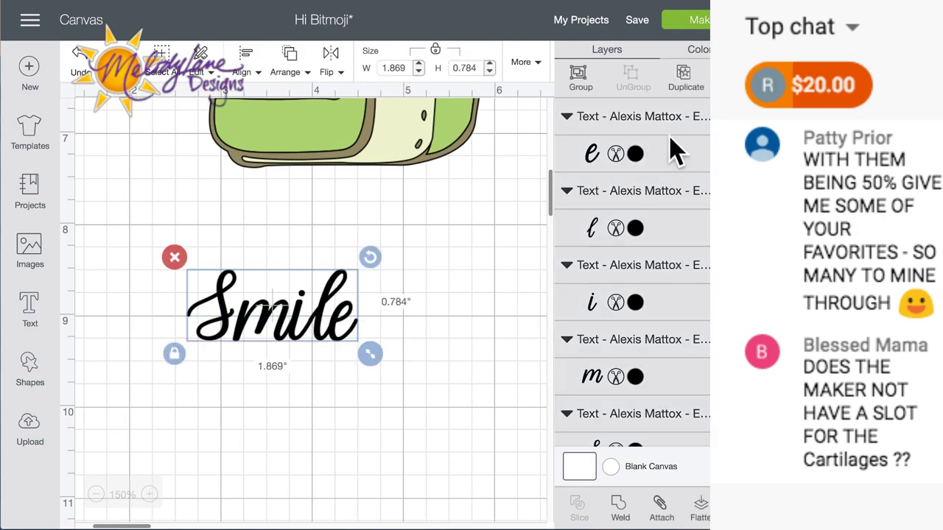
left_click(635, 153)
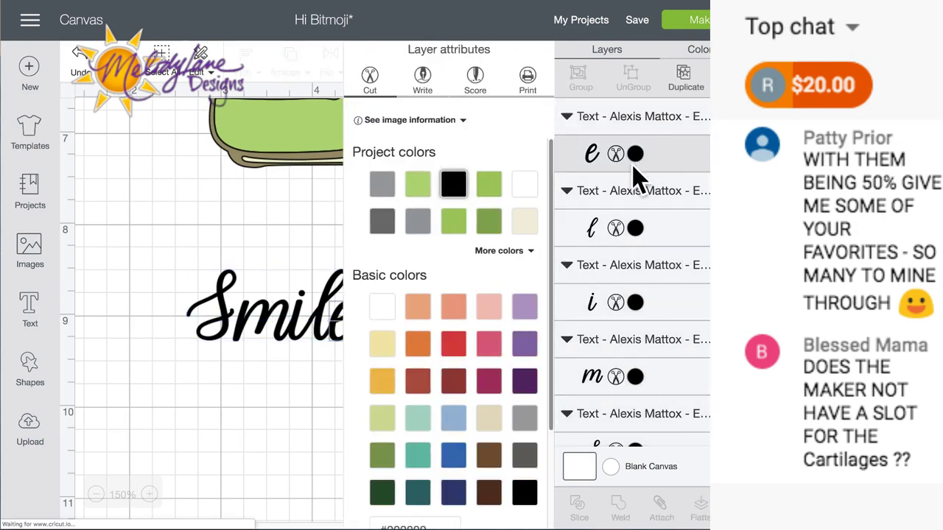
left_click(454, 221)
left_click(636, 226)
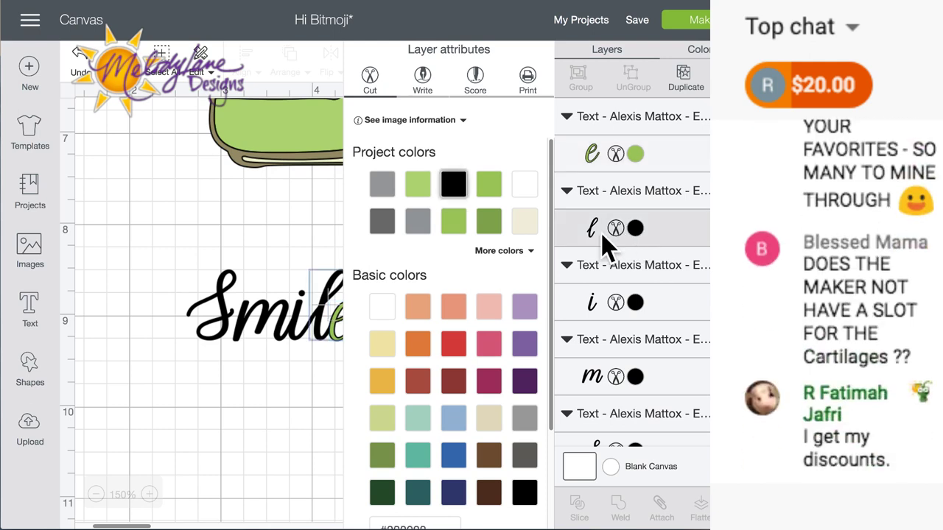
left_click(489, 306)
left_click(635, 302)
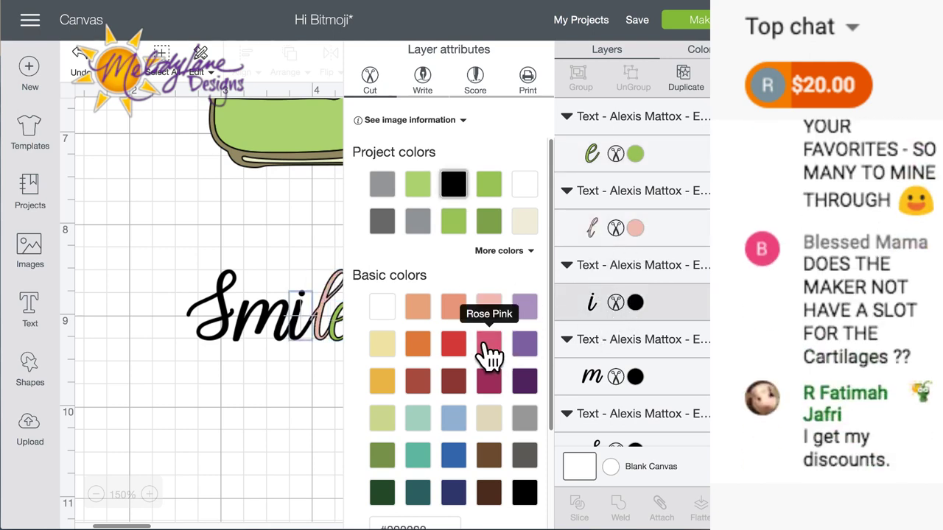
left_click(489, 308)
Color the letter m red and the letter S Lilac
left_click(613, 377)
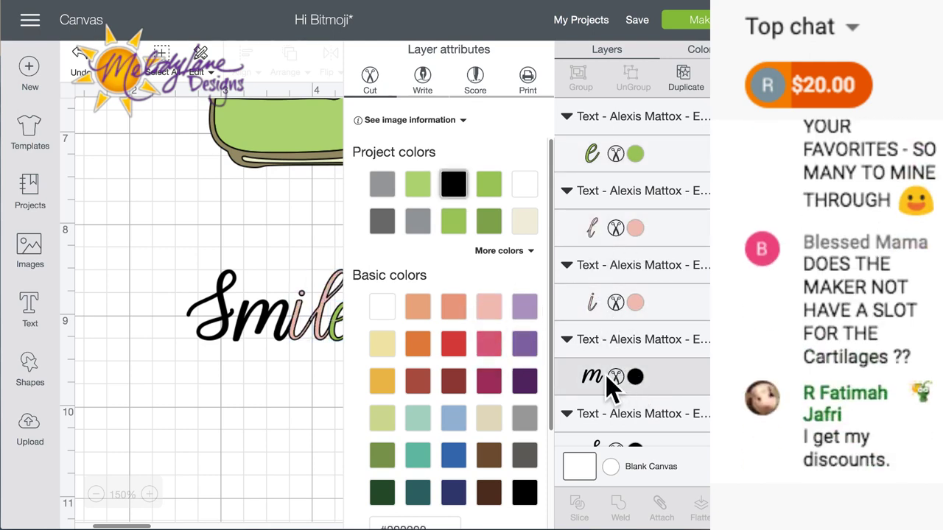
left_click(454, 343)
scroll(640, 434, "down", 2)
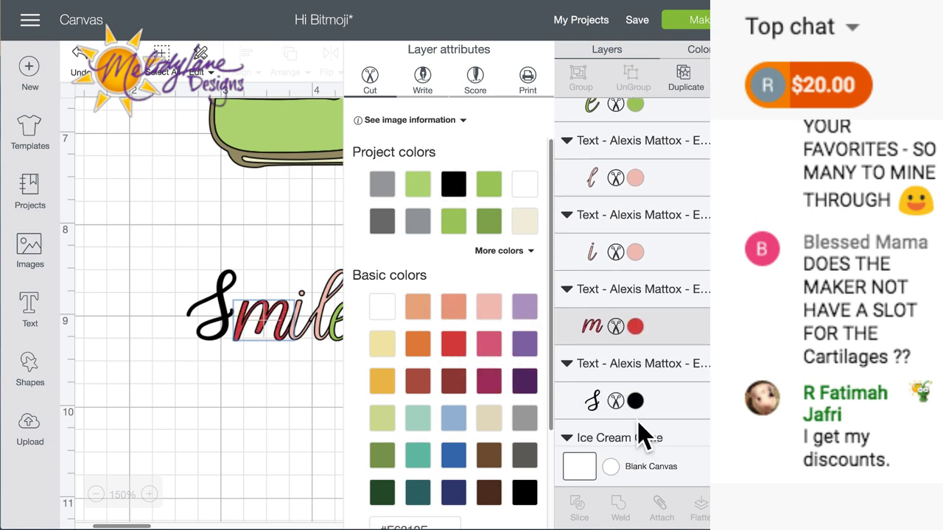
left_click(635, 373)
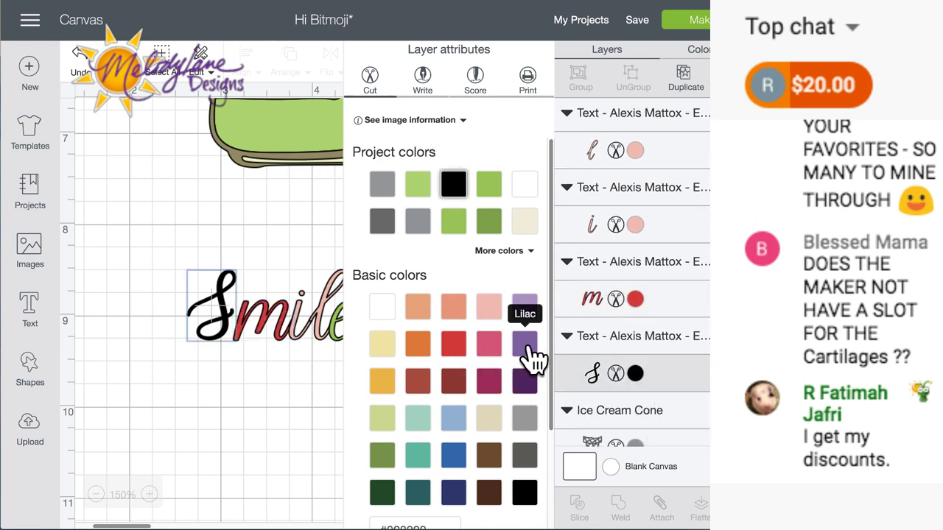
left_click(524, 343)
left_click(346, 379)
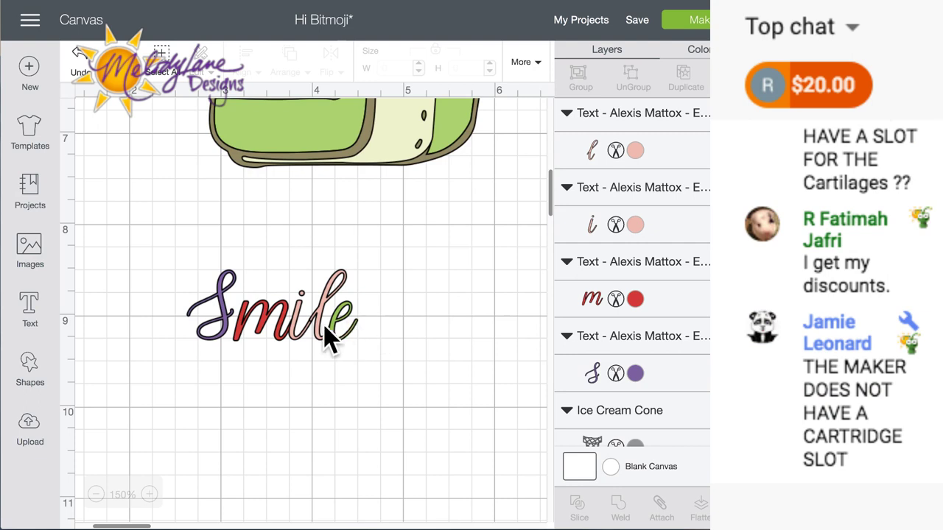
Hide the canvas gridlines around the multicolored Smile letters
left_click(150, 495)
scroll(224, 398, "down", 2)
left_click_drag(204, 288, 460, 377)
left_click_drag(439, 417, 572, 501)
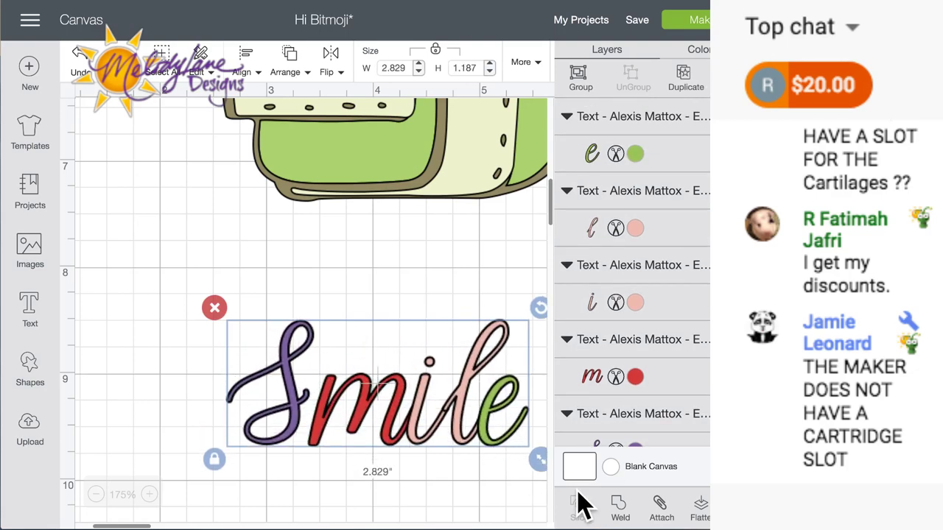
left_click(238, 234)
scroll(169, 217, "up", 15)
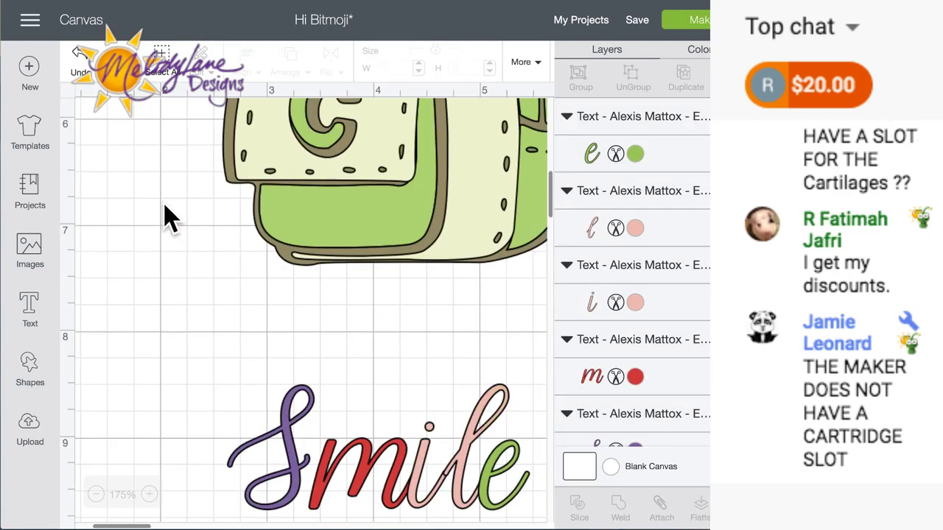
scroll(242, 332, "down", 15)
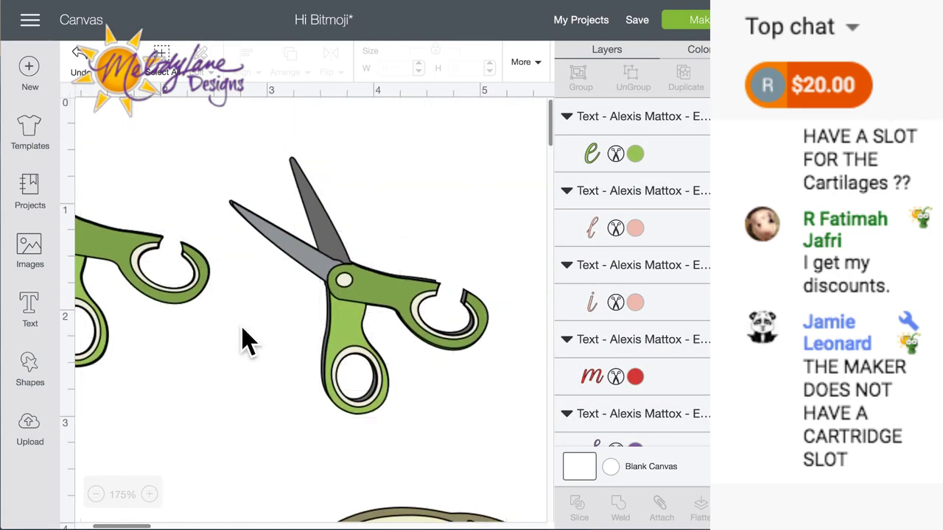
scroll(248, 349, "down", 9)
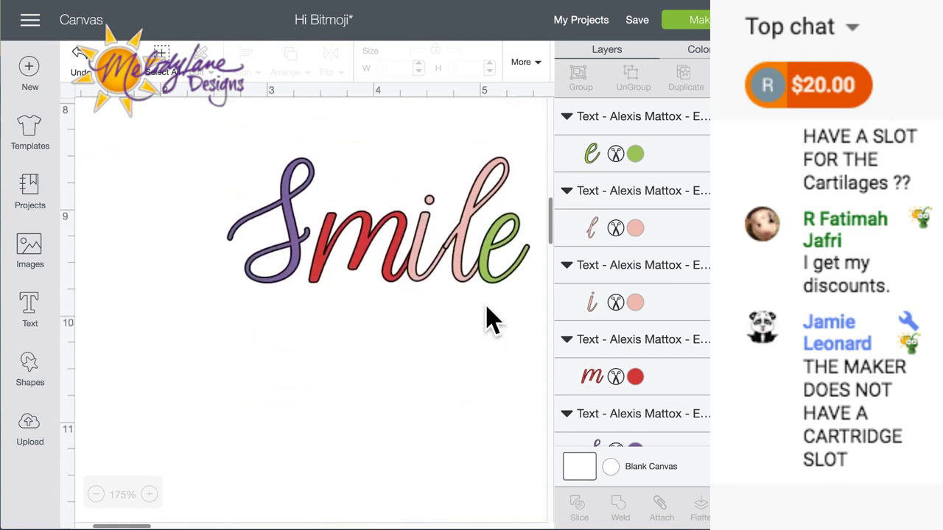
scroll(472, 314, "right", 3)
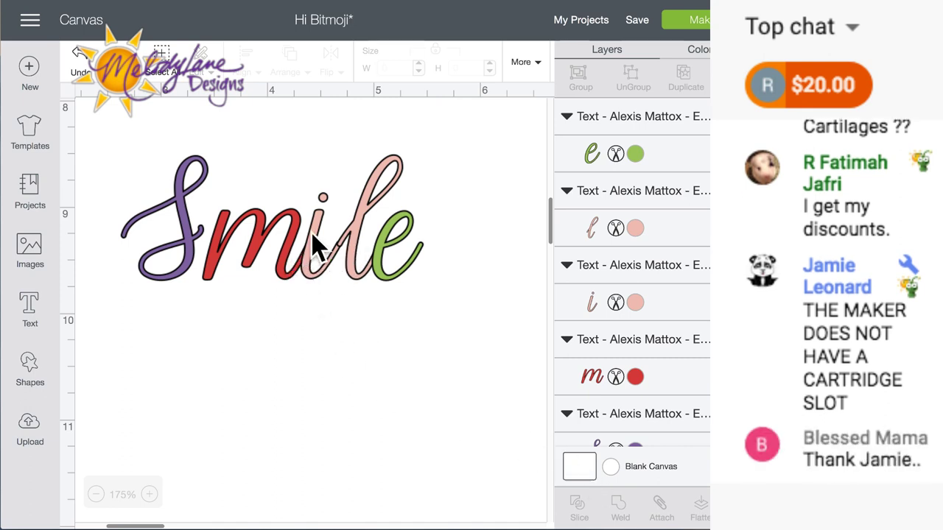
Attach all five Smile letters and weld them into one continuous shape
left_click_drag(435, 221, 59, 251)
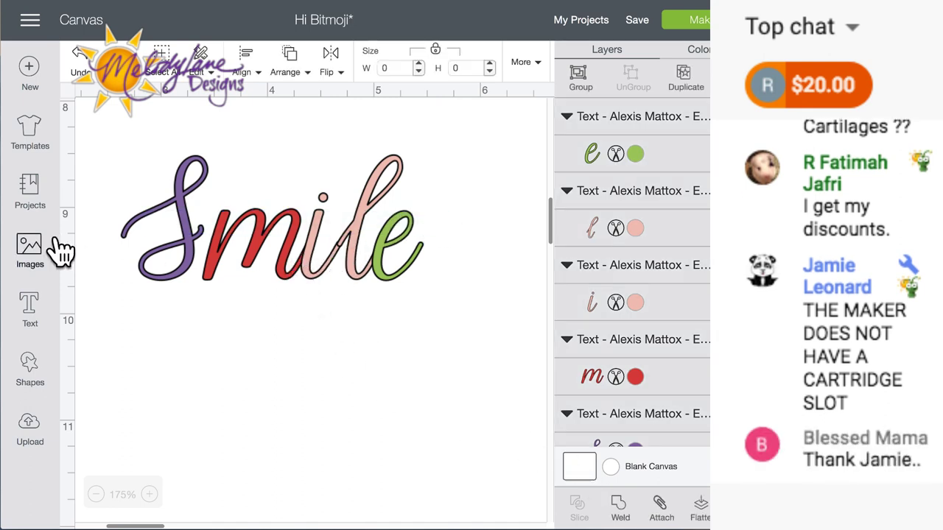
left_click(663, 512)
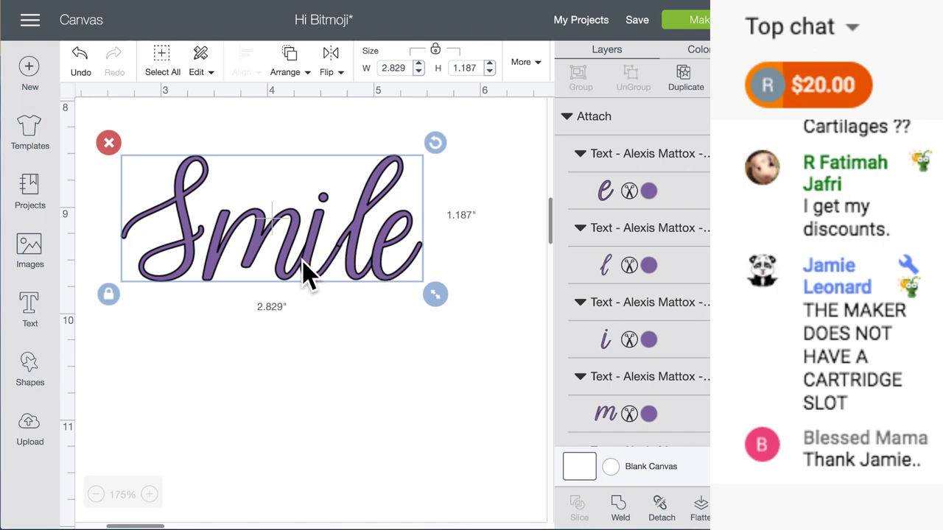
left_click(619, 510)
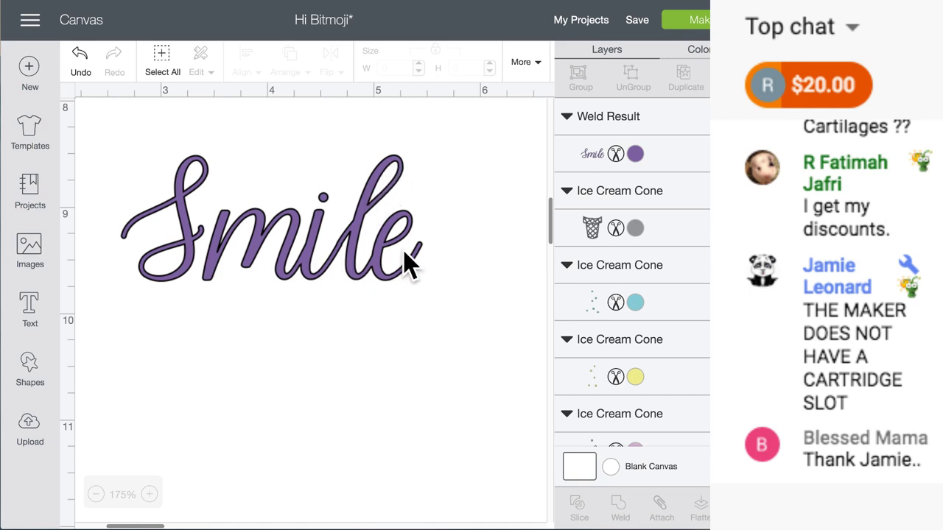
left_click(409, 223)
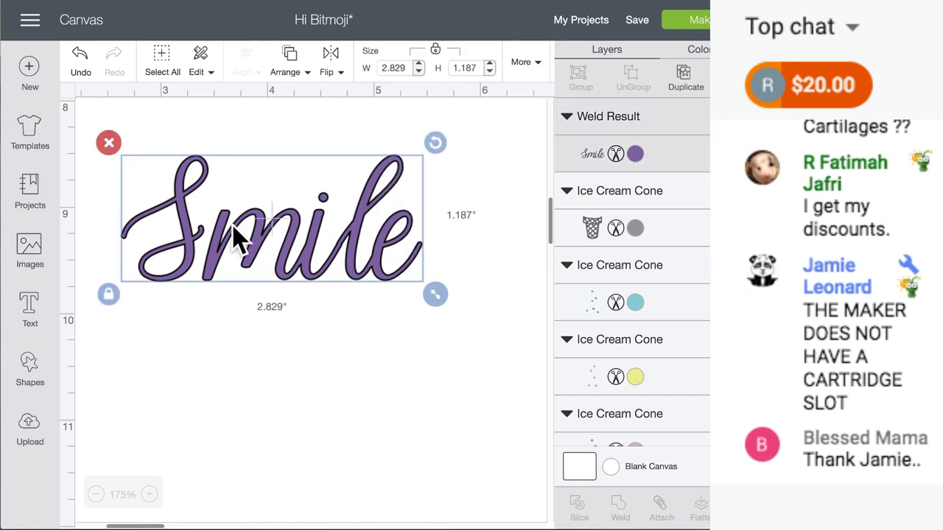
left_click(203, 324)
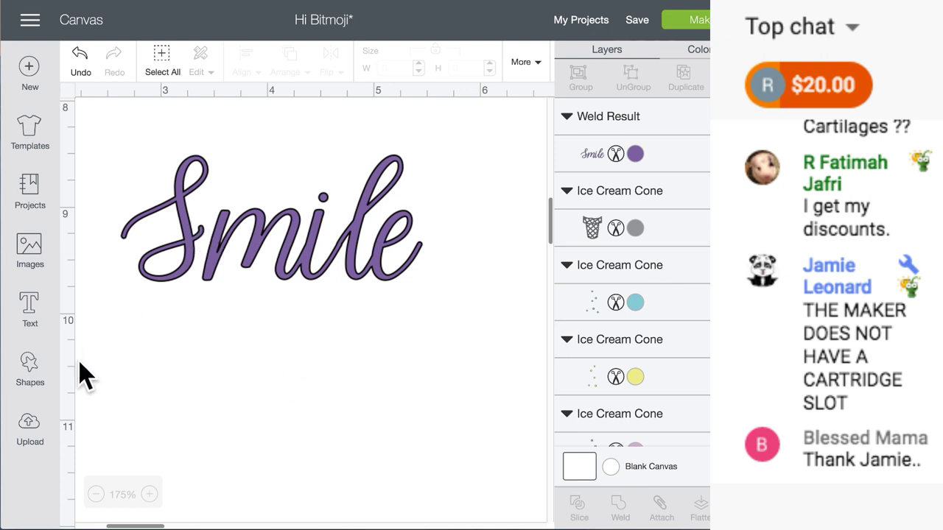
Insert a square shape and move it down the canvas next to the welded Smile word
left_click(31, 362)
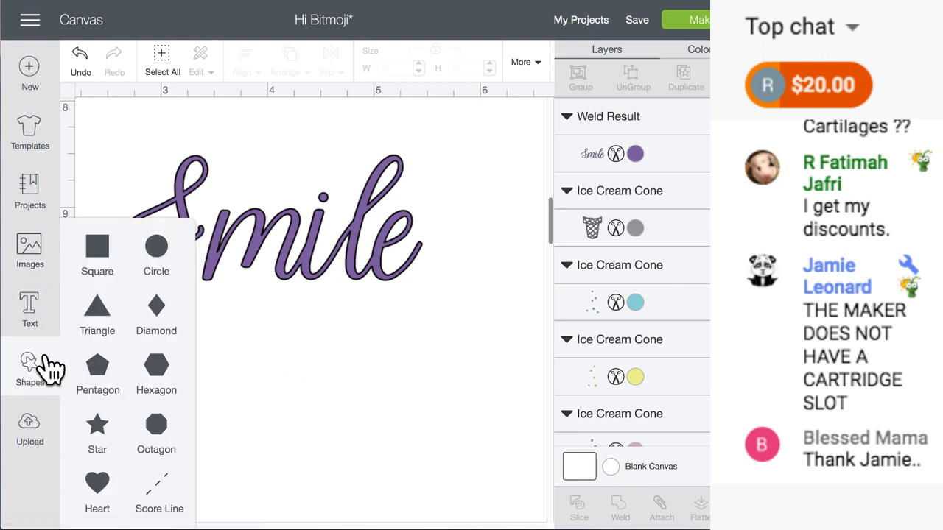
left_click(109, 259)
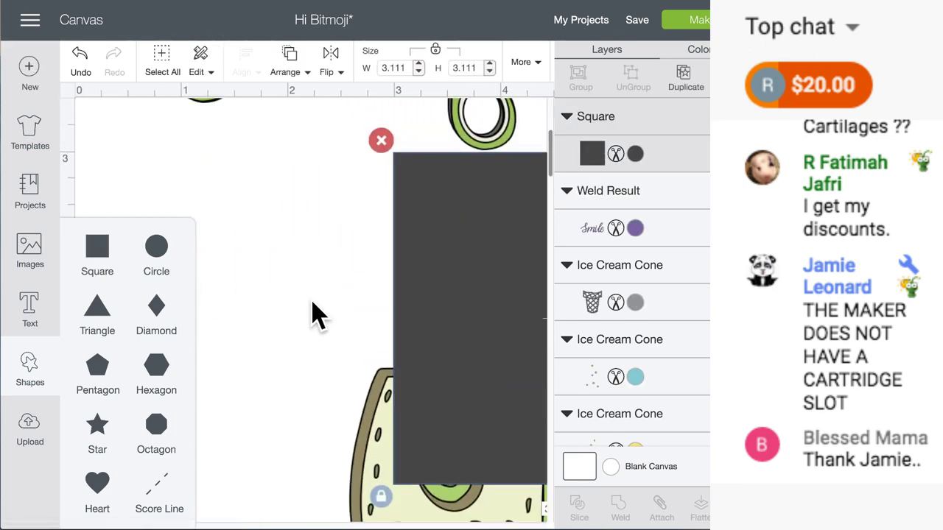
scroll(446, 320, "up", 3)
scroll(435, 310, "down", 3)
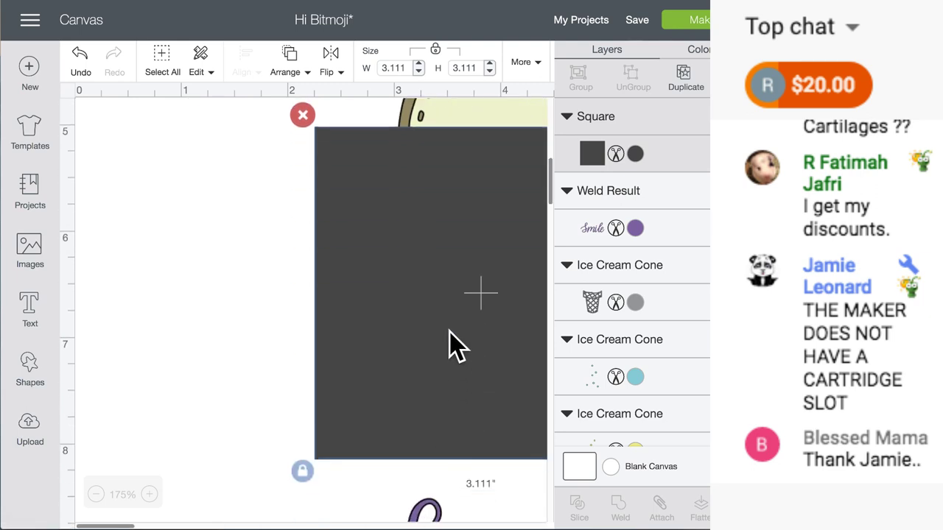
left_click_drag(459, 344, 395, 505)
scroll(390, 503, "down", 3)
left_click_drag(402, 336, 316, 420)
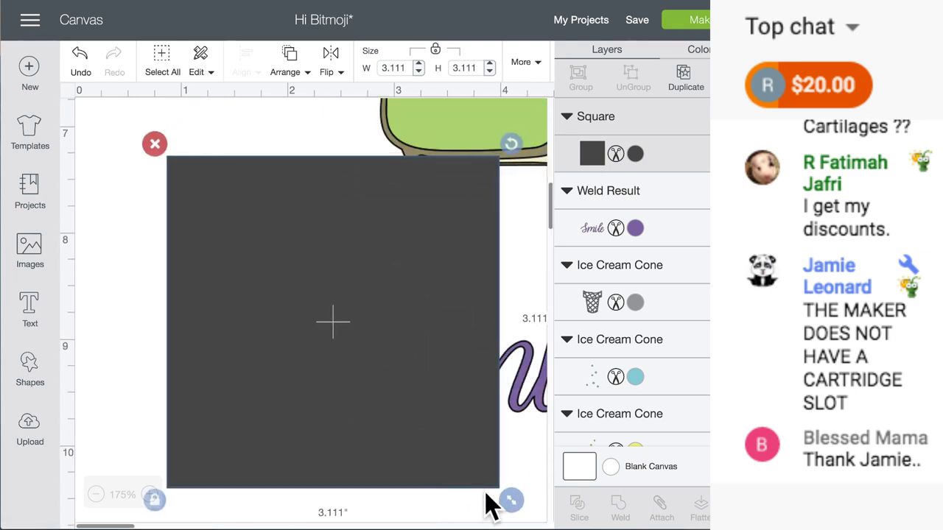
Unlock the square's proportions, reshape it into a thin bar about 3.31 by 0.238 inches, and center it across the Smile word
left_click_drag(514, 504, 310, 299)
left_click(155, 299)
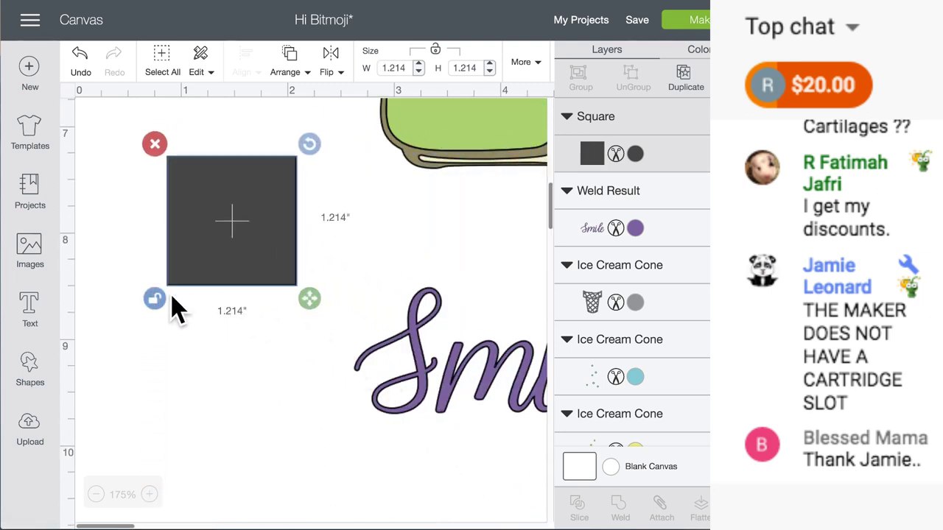
left_click_drag(310, 299, 378, 203)
left_click_drag(295, 186, 464, 372)
scroll(476, 394, "right", 10)
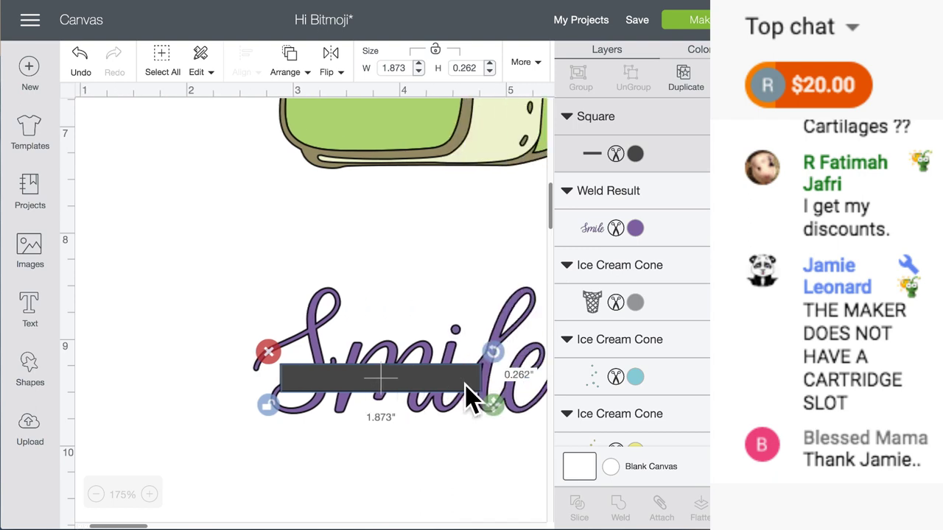
left_click_drag(381, 402, 351, 377)
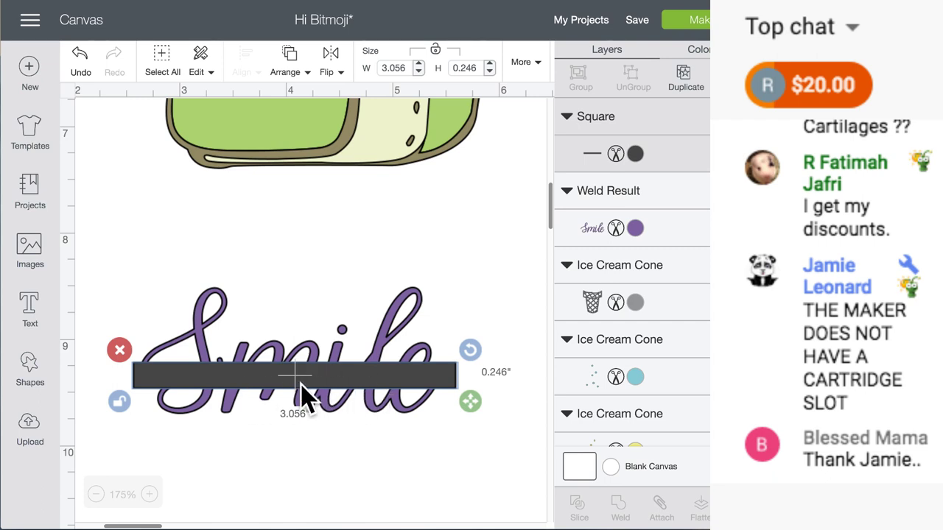
left_click_drag(472, 401, 498, 401)
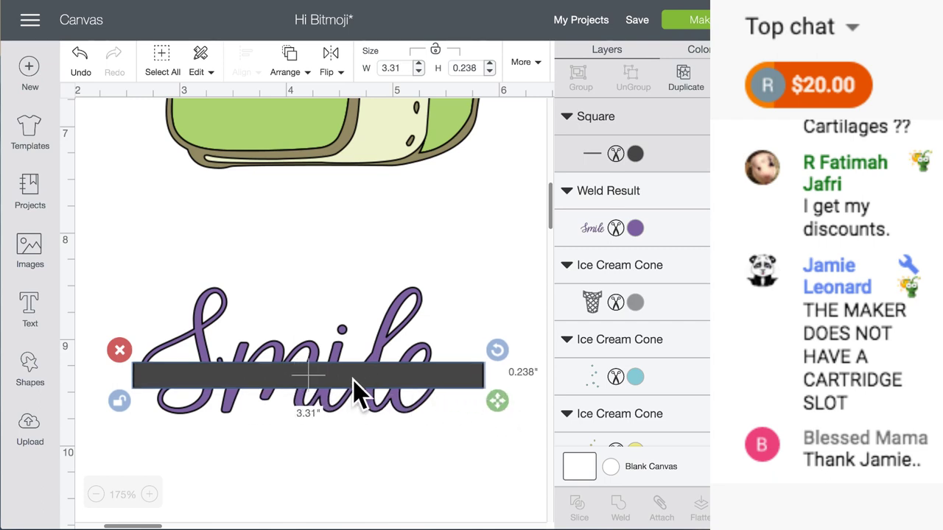
key("Left")
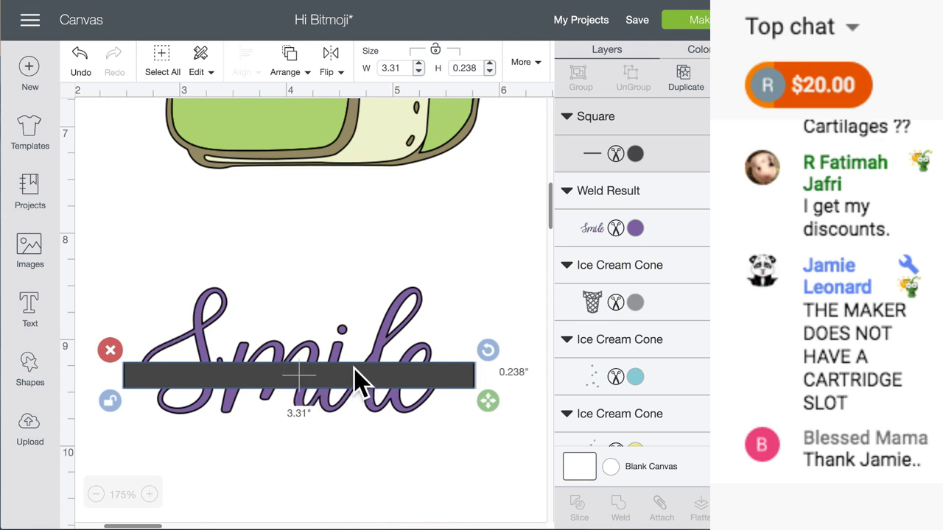
Duplicate the Smile word and the bar, and arrange the copies as a second overlapping set above the original
left_click(395, 322)
left_click(691, 79)
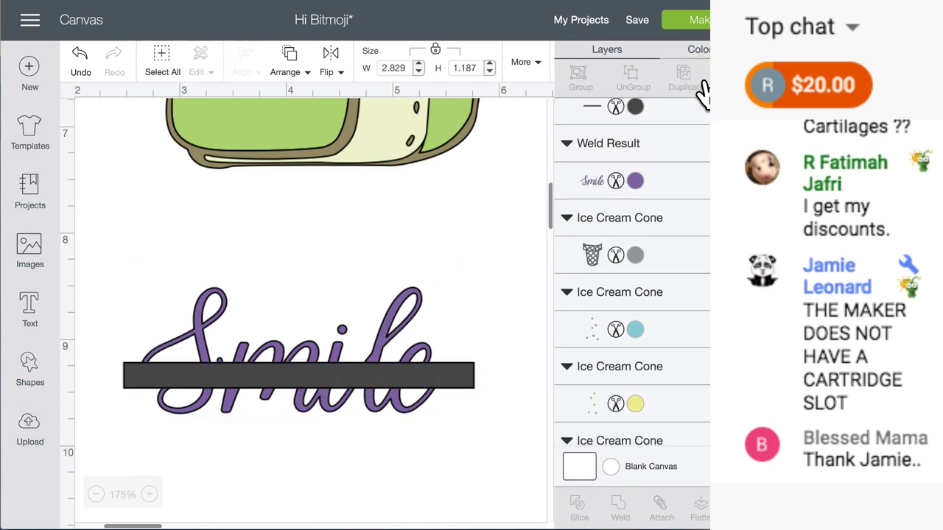
left_click_drag(376, 453, 421, 246)
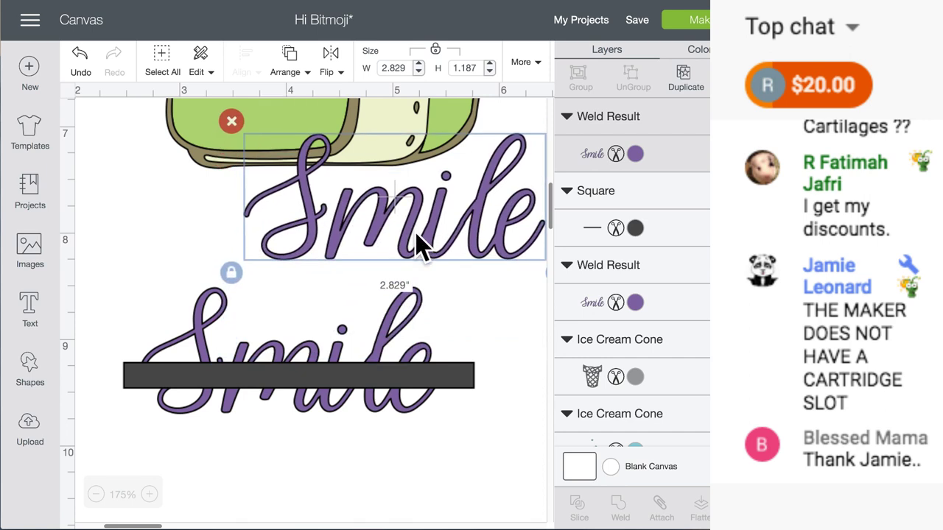
left_click(405, 381)
left_click(678, 81)
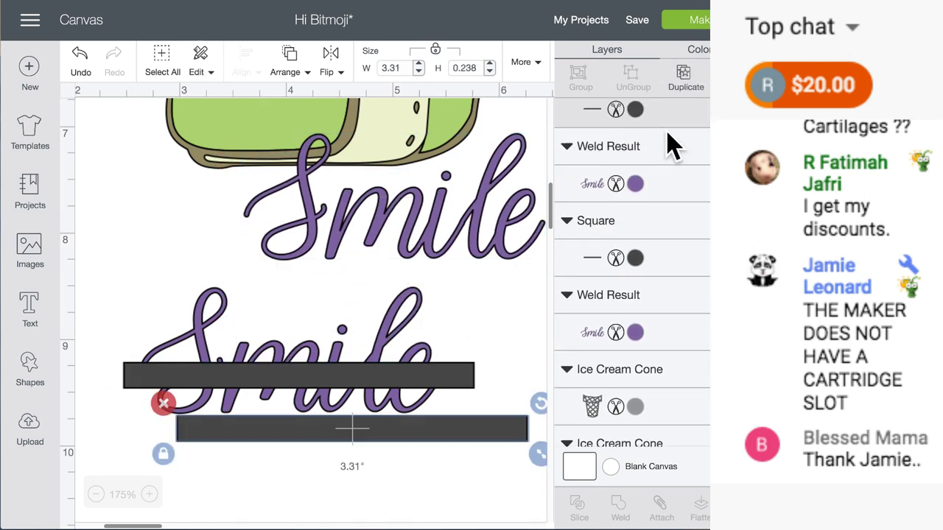
left_click_drag(436, 425, 497, 212)
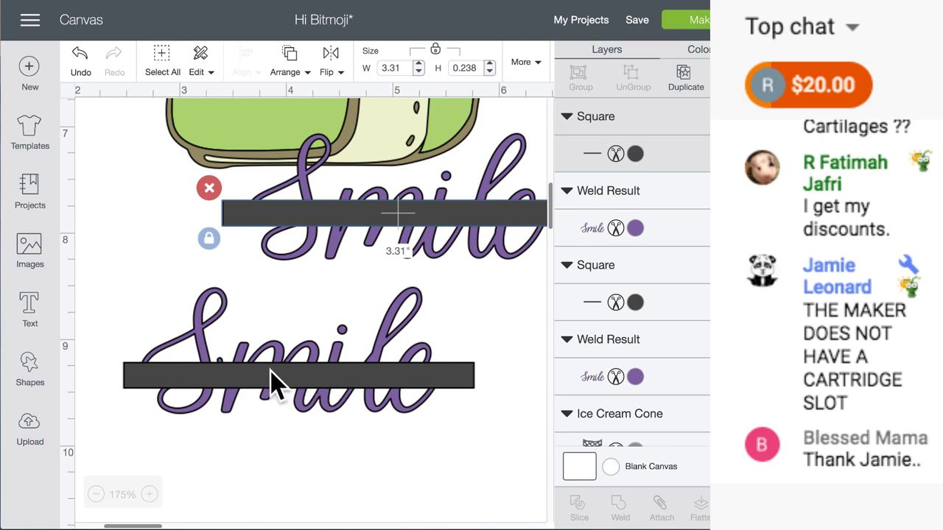
Slice the lower Smile word with its bar and move the dark letter-shaped strip below the word
left_click(218, 384)
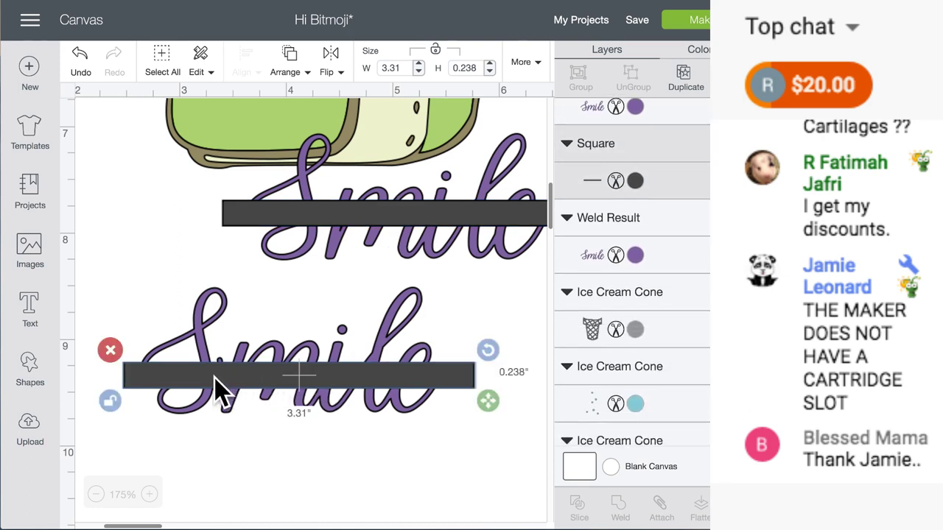
left_click(248, 442)
left_click_drag(248, 442, 238, 361)
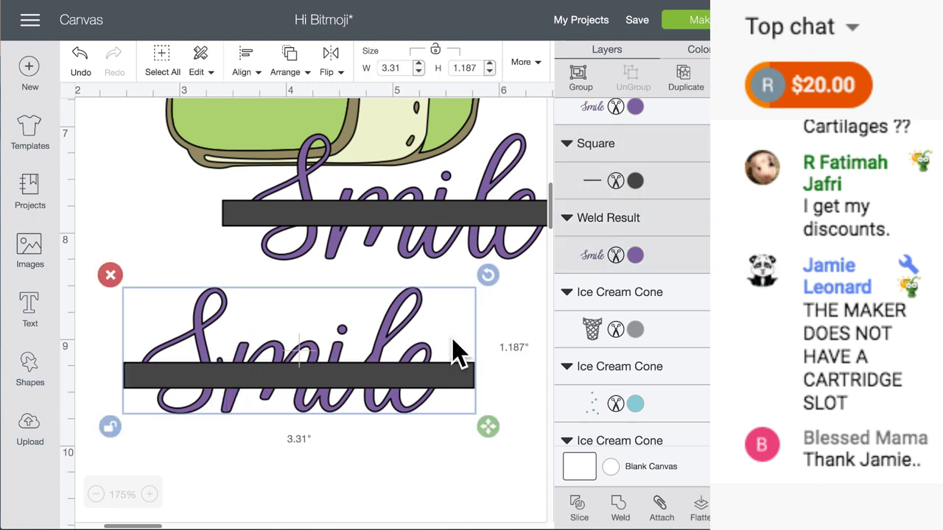
left_click(581, 509)
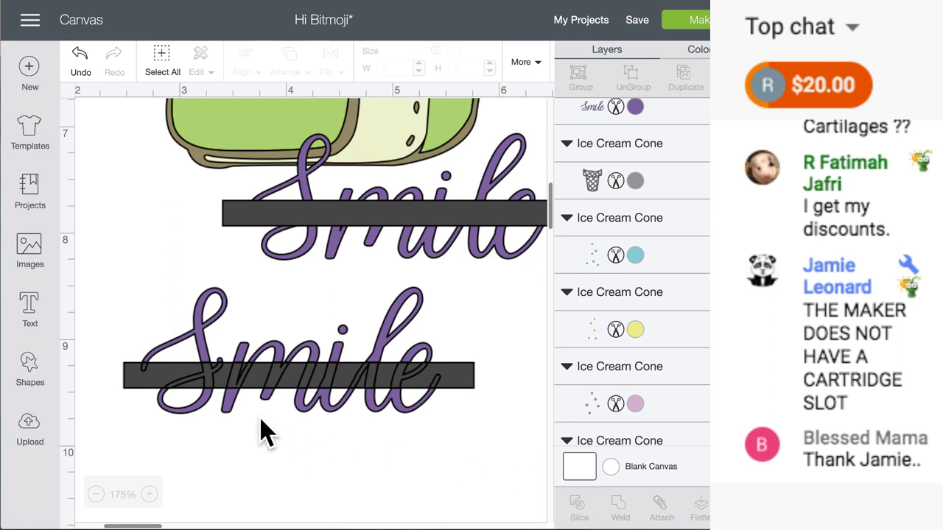
left_click(146, 379)
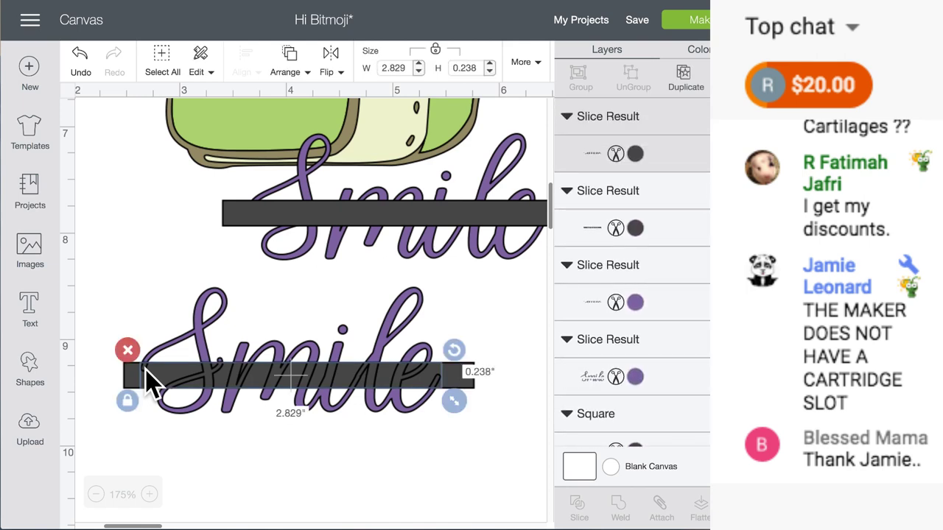
left_click_drag(145, 380, 162, 480)
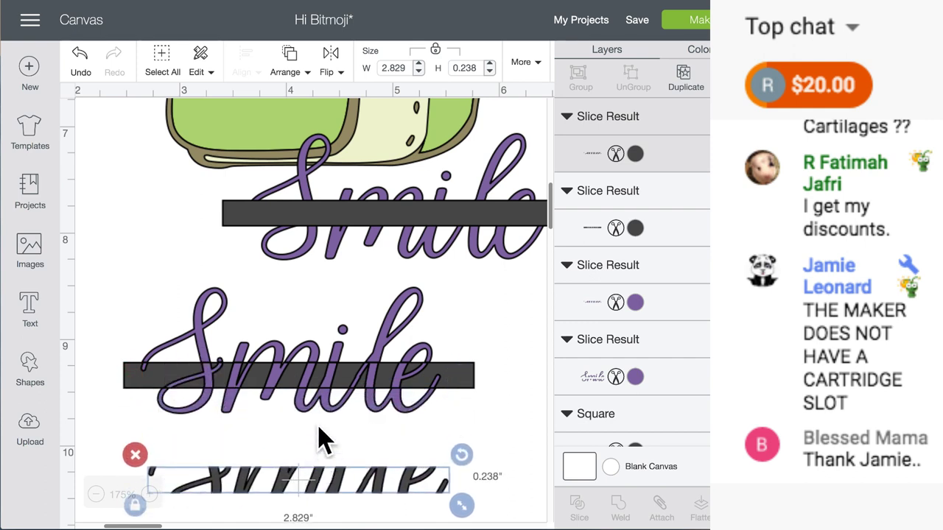
left_click(244, 389)
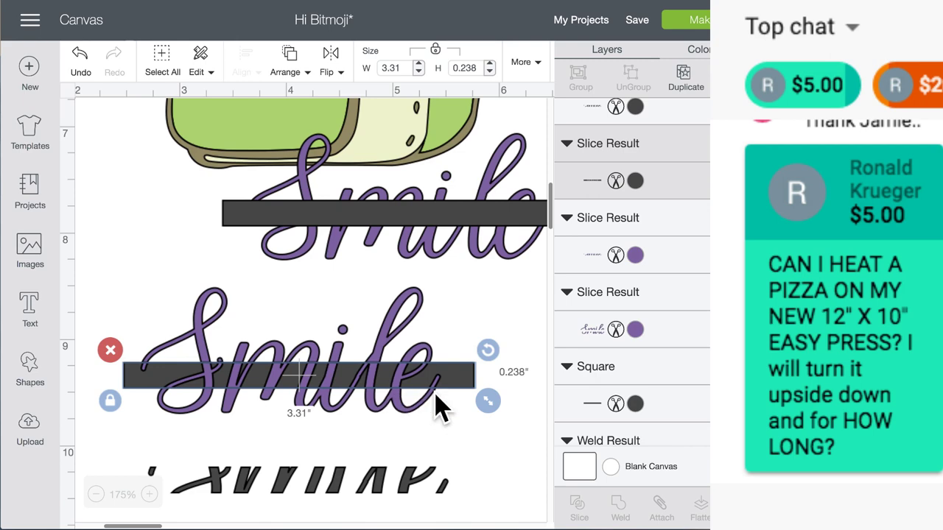
left_click(741, 508)
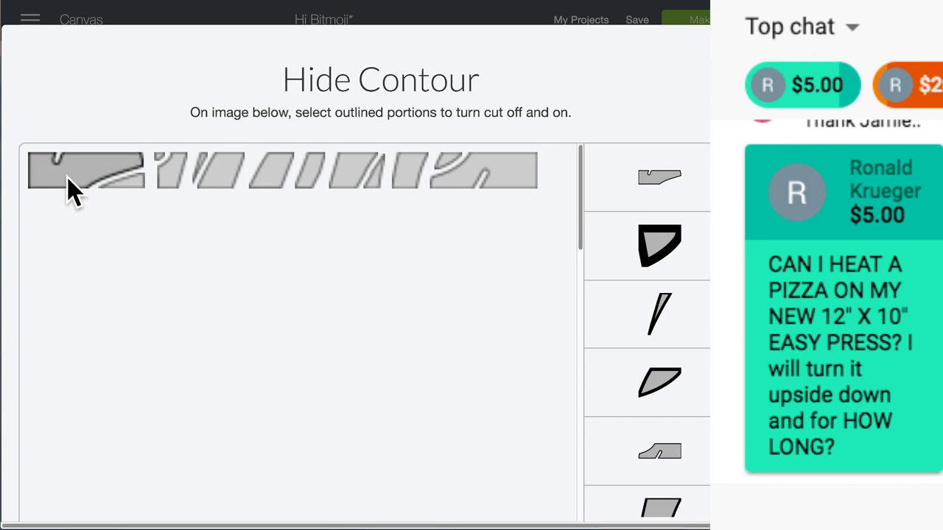
left_click(100, 17)
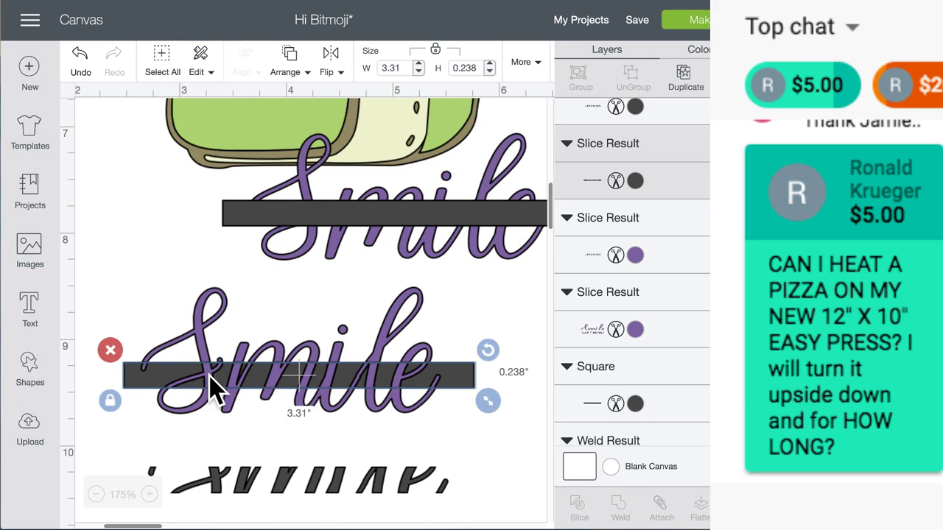
Send the sliced bar to the back and hide the purple strip's second, fourth, sixth and eighth letter pieces with Contour
left_click(286, 70)
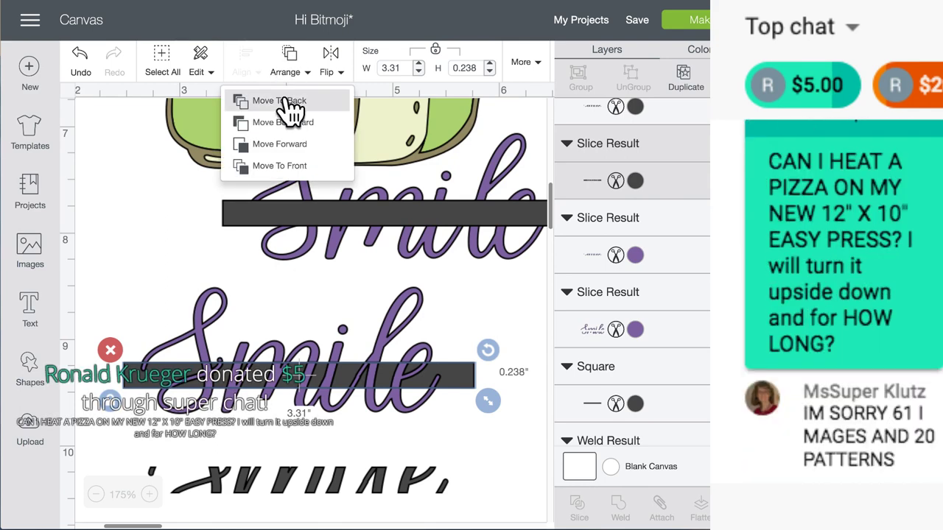
left_click(288, 100)
left_click(217, 391)
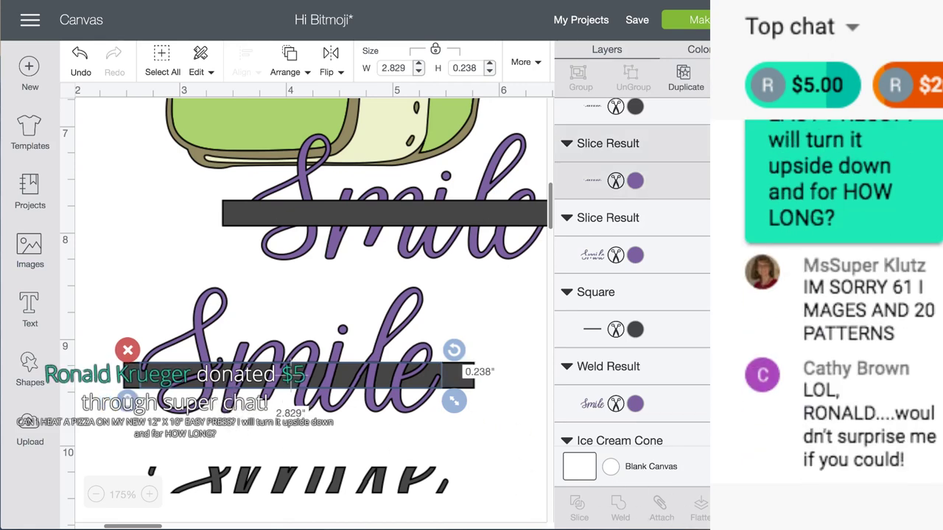
left_click(741, 509)
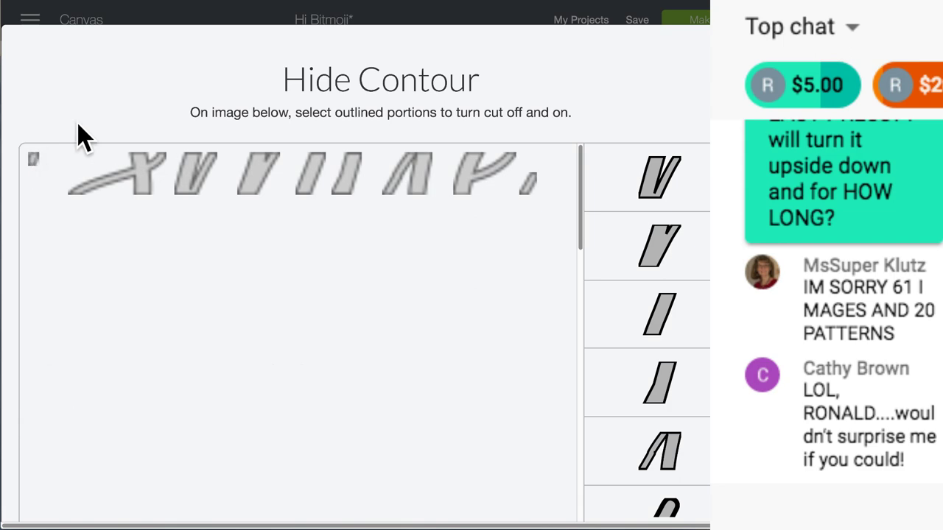
left_click(83, 18)
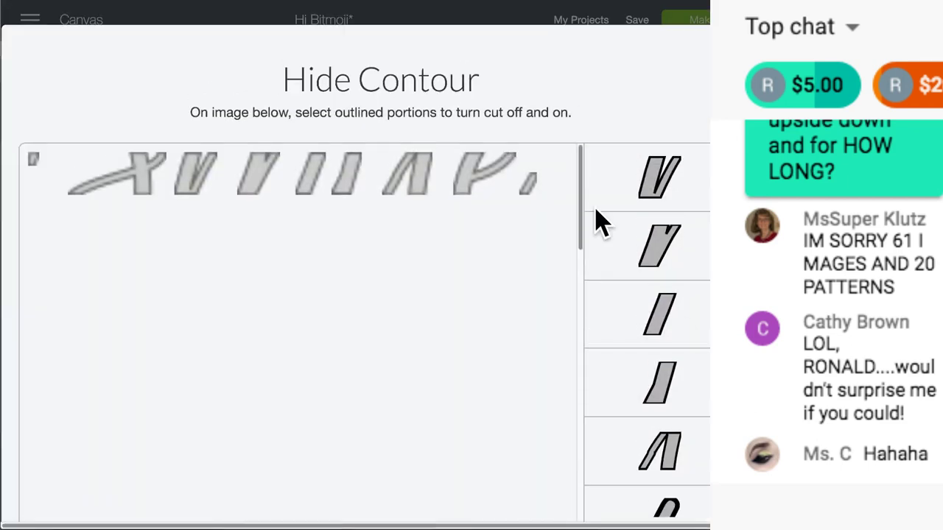
left_click(143, 179)
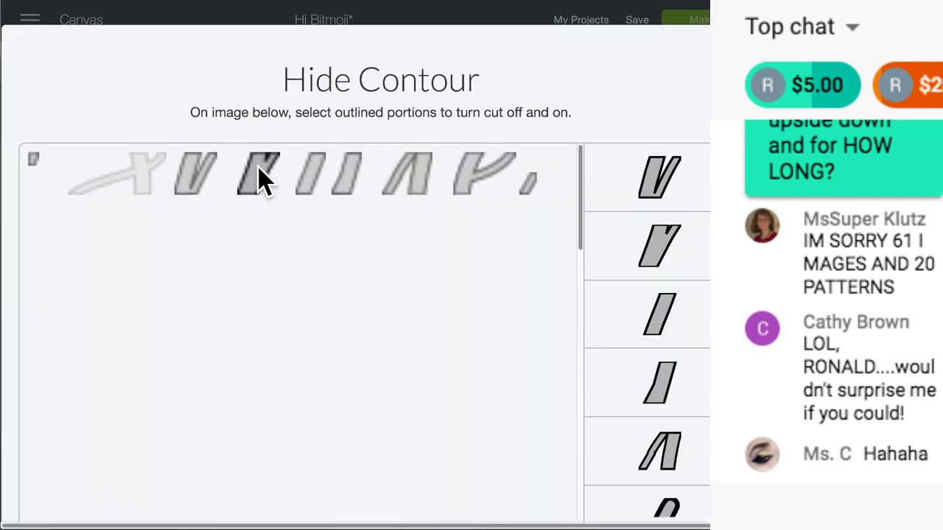
left_click(258, 179)
left_click(354, 181)
left_click(459, 182)
left_click(184, 26)
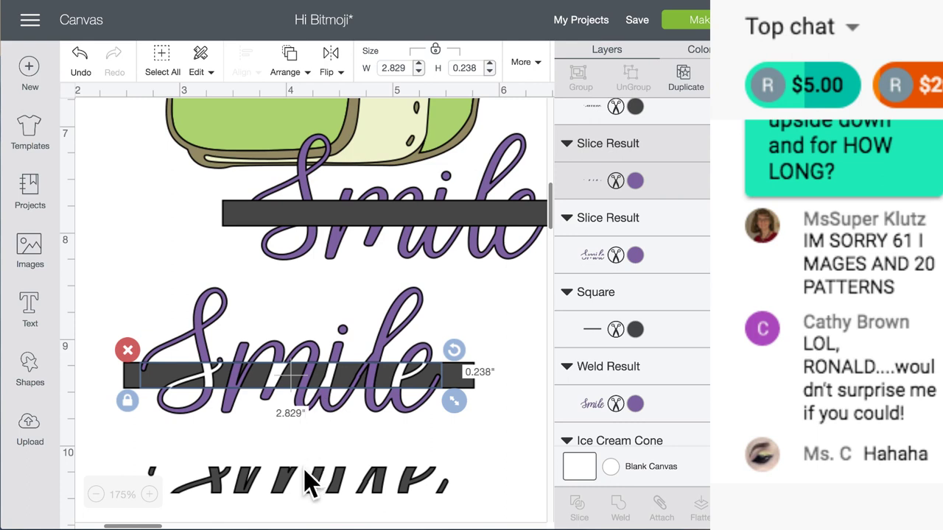
Move the dark letter strip back over the bar and hide its first, third, fifth, seventh and ninth pieces with Contour
left_click_drag(291, 490, 280, 370)
left_click(741, 508)
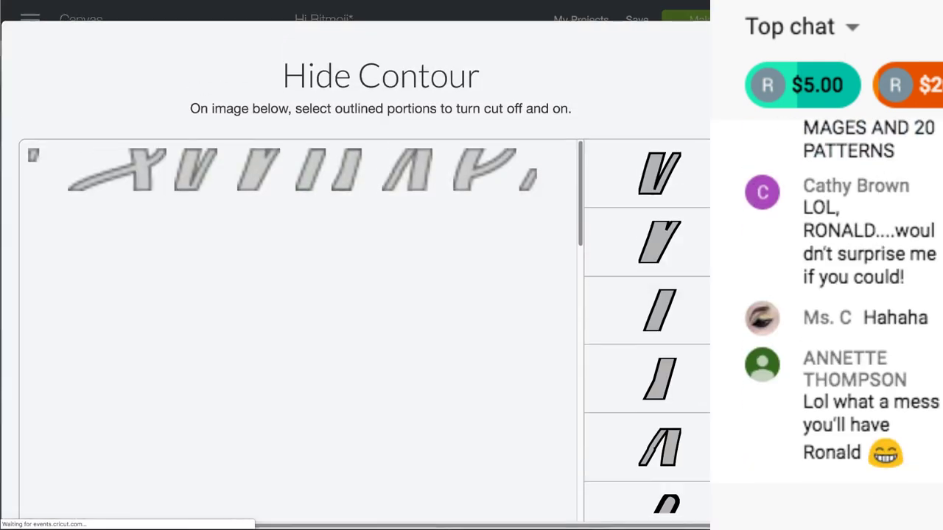
left_click(32, 159)
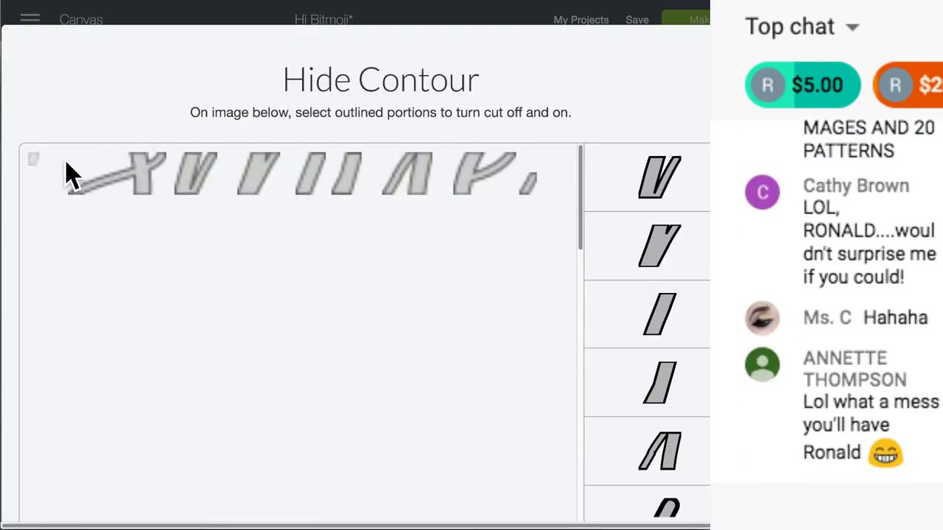
left_click(207, 175)
left_click(319, 166)
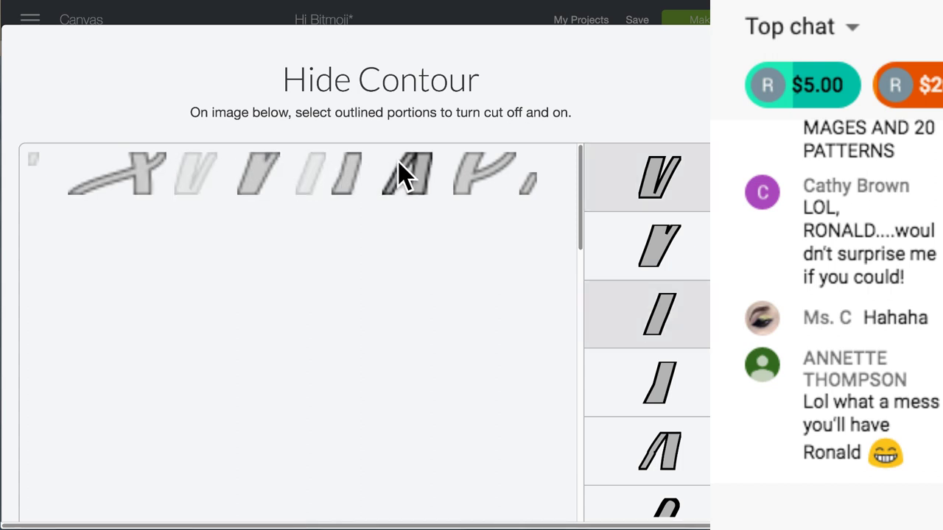
left_click(418, 171)
left_click(528, 185)
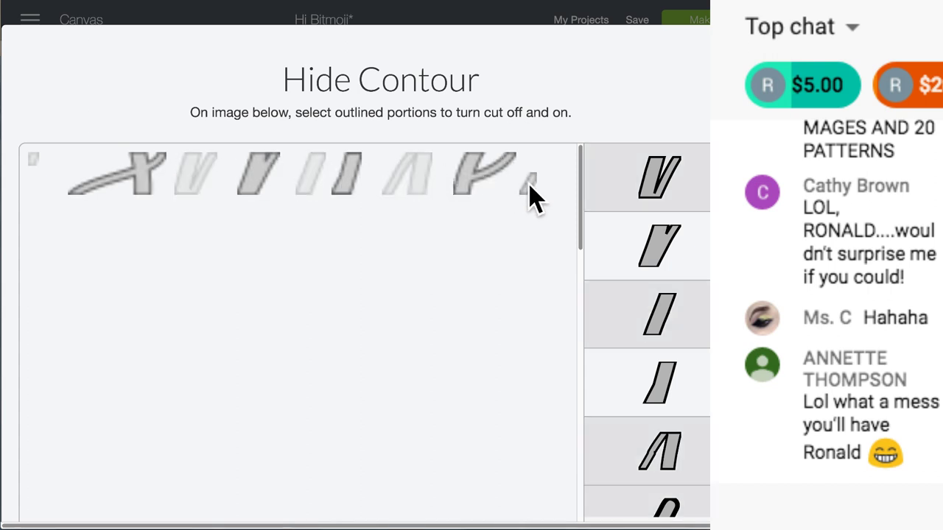
key("Escape")
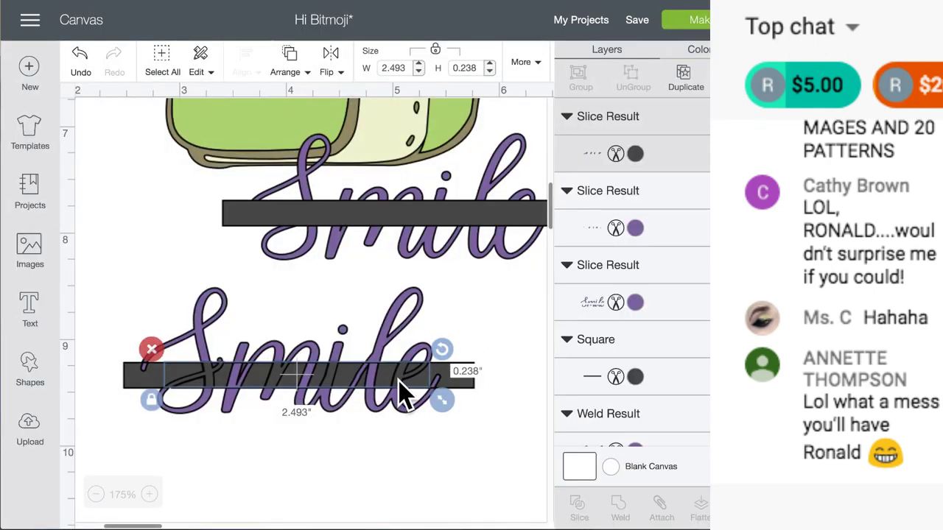
Align the remaining dark letter pieces with the gaps in the sliced bar and weld them to the bar
left_click_drag(399, 383, 398, 383)
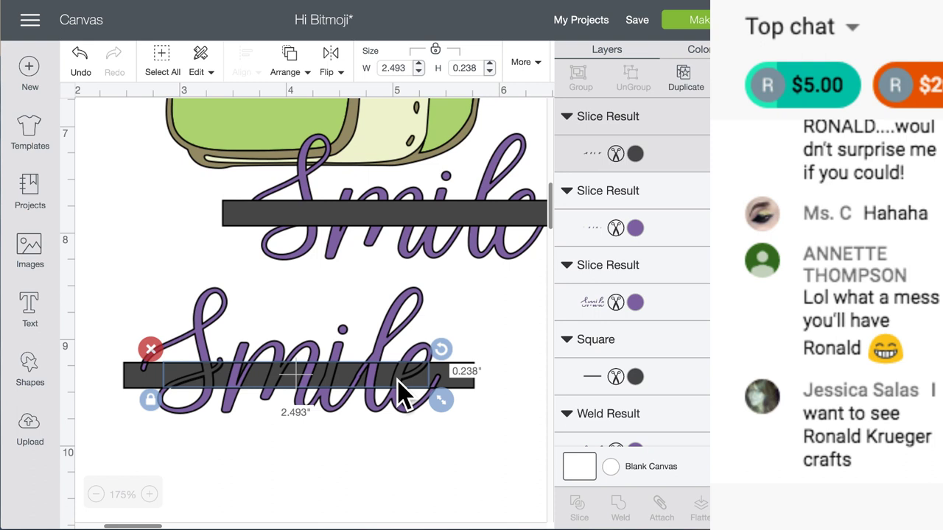
left_click(129, 390)
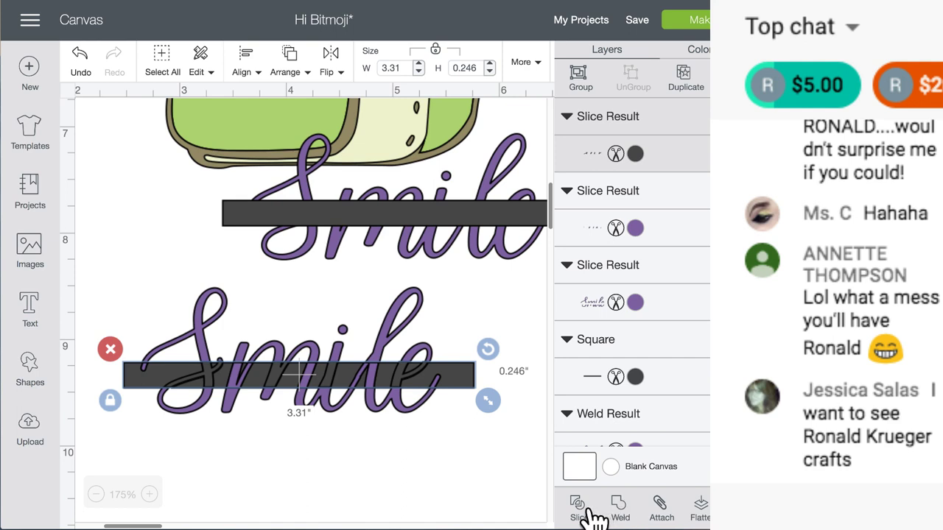
left_click(620, 510)
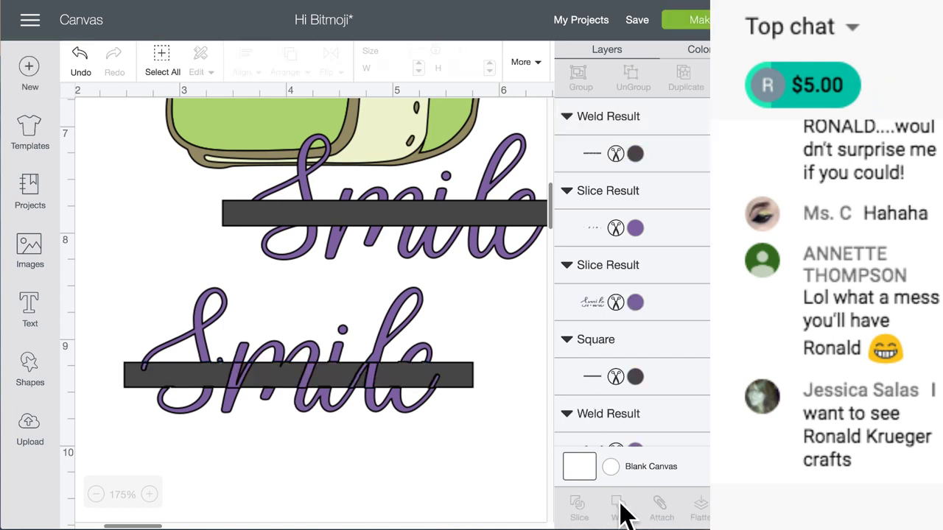
Try welding the dark bar to the lower Smile word and undo the weld
left_click(234, 395)
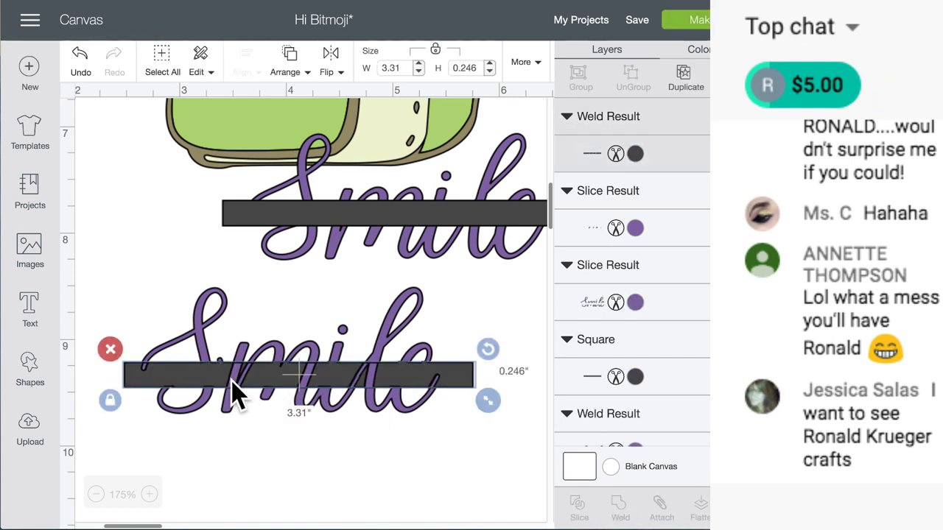
left_click(200, 325, "shift")
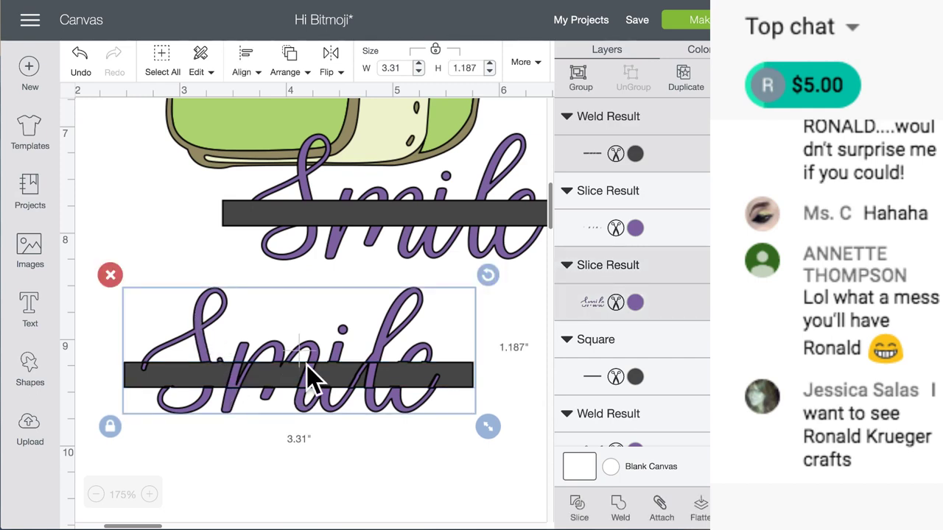
left_click(625, 515)
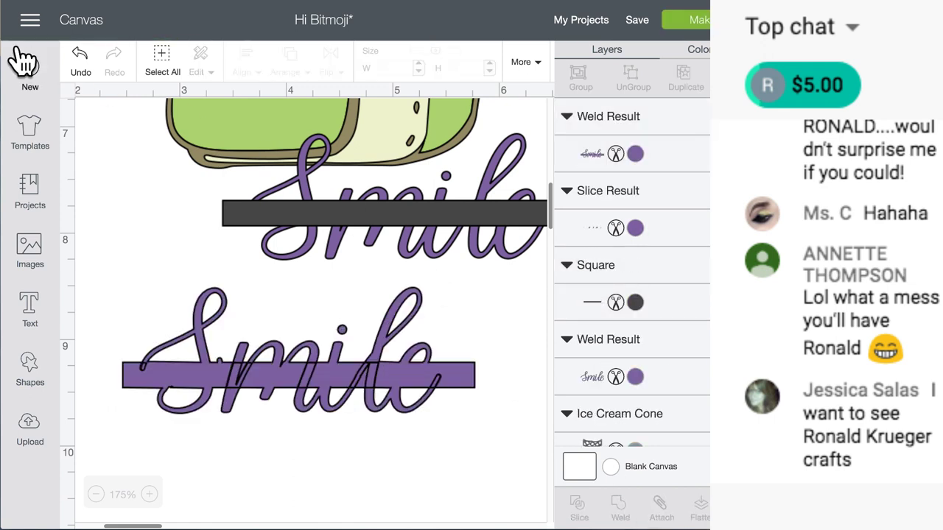
left_click(79, 56)
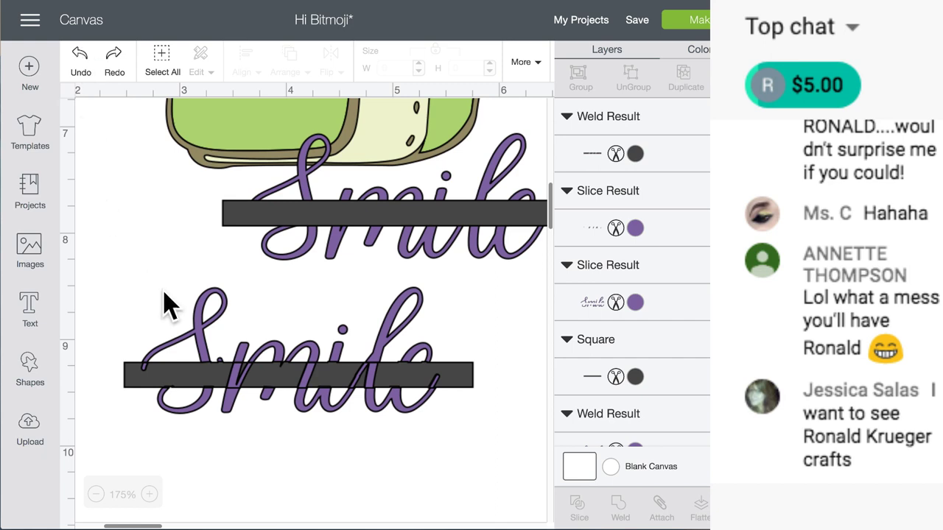
Send the welded dark bar behind the lower Smile word to the back
left_click(234, 383)
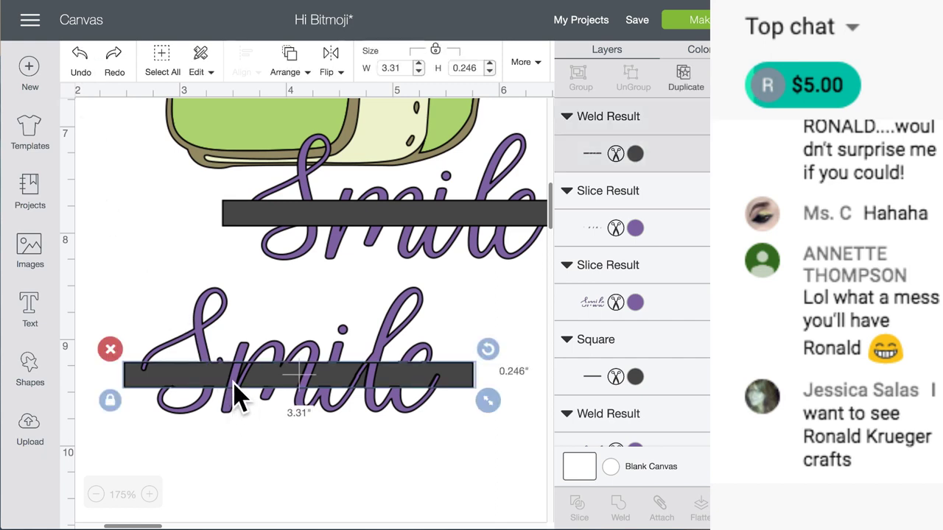
left_click(235, 385)
left_click(278, 457)
left_click(237, 384)
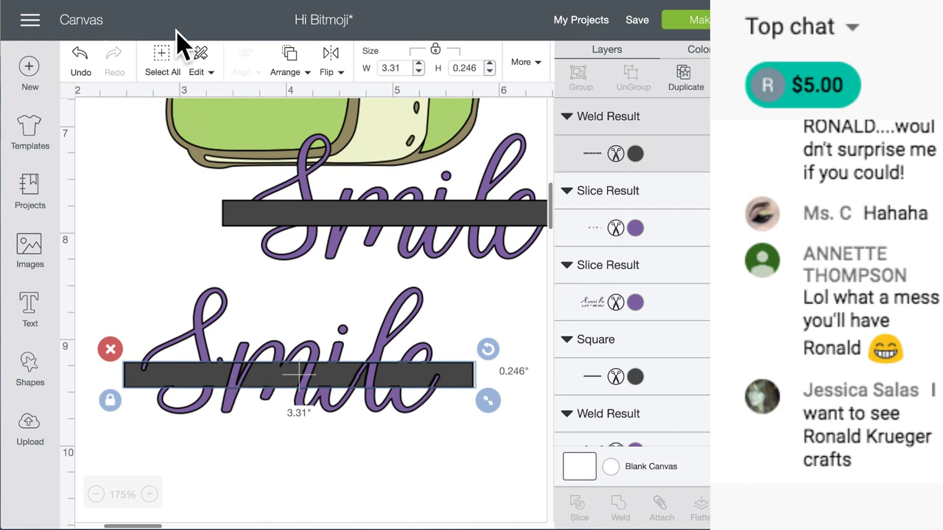
left_click(292, 67)
left_click(295, 103)
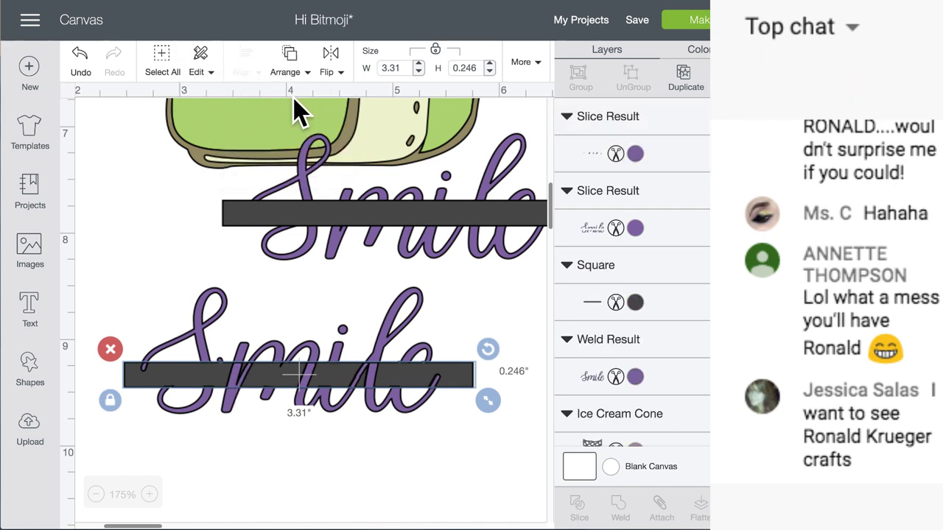
Weld the loose purple letter pieces over the dark bar to the lower sliced Smile word
left_click(263, 442)
left_click(238, 384)
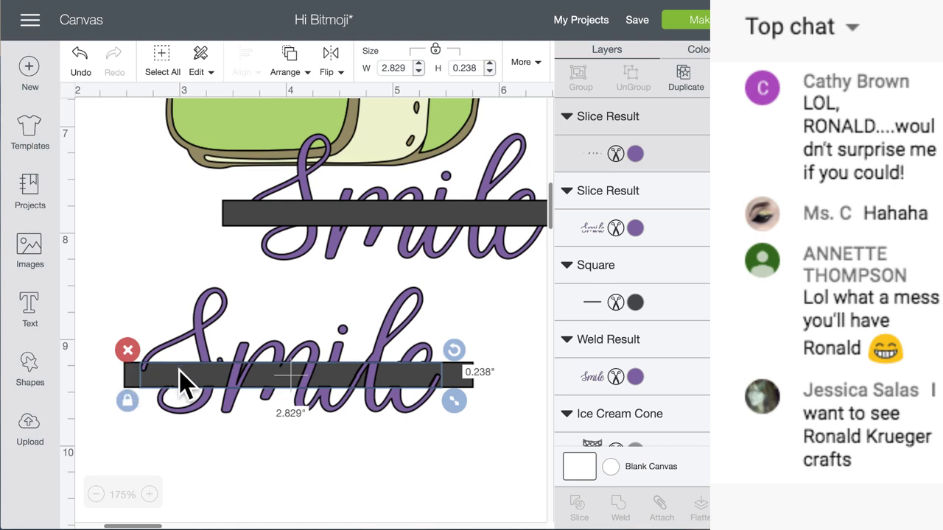
left_click(209, 308, "shift")
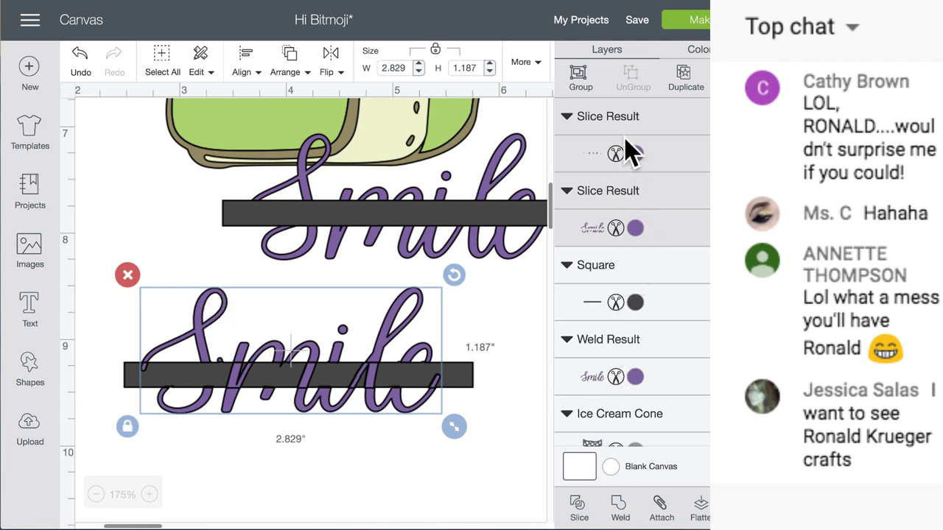
right_click(625, 516)
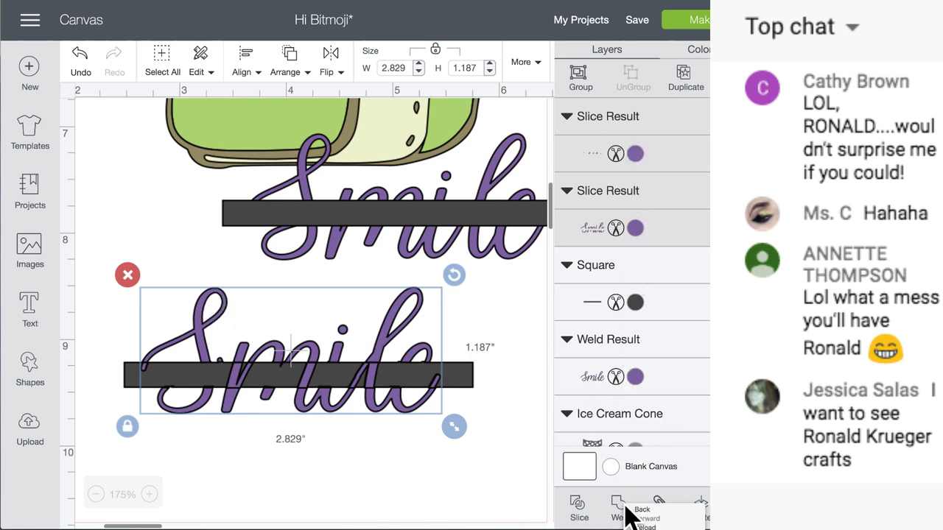
right_click(617, 502)
left_click(618, 507)
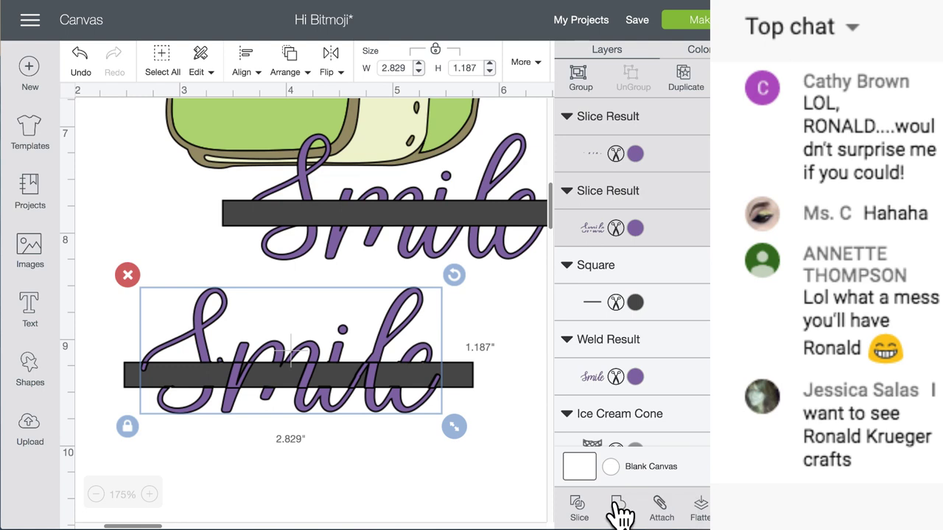
left_click(617, 507)
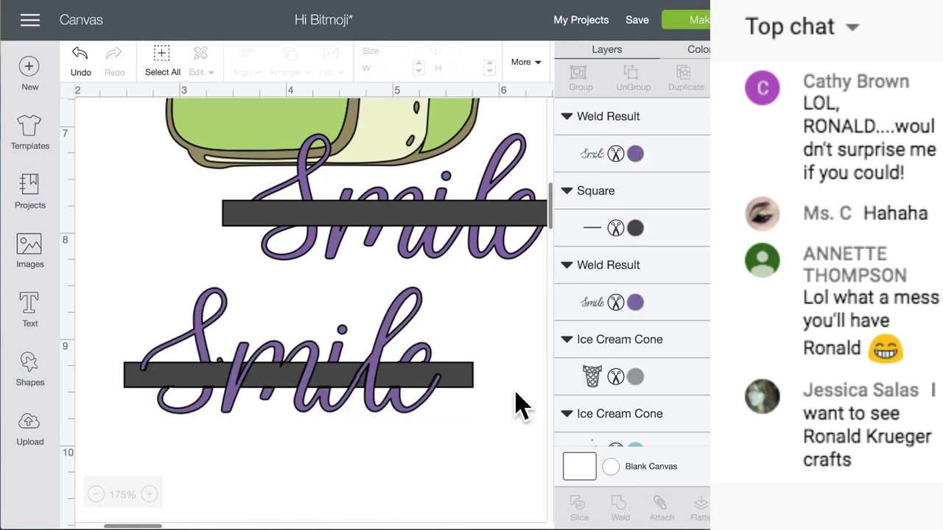
Recolor the bar behind the lower Smile word to the green project color
left_click(463, 384)
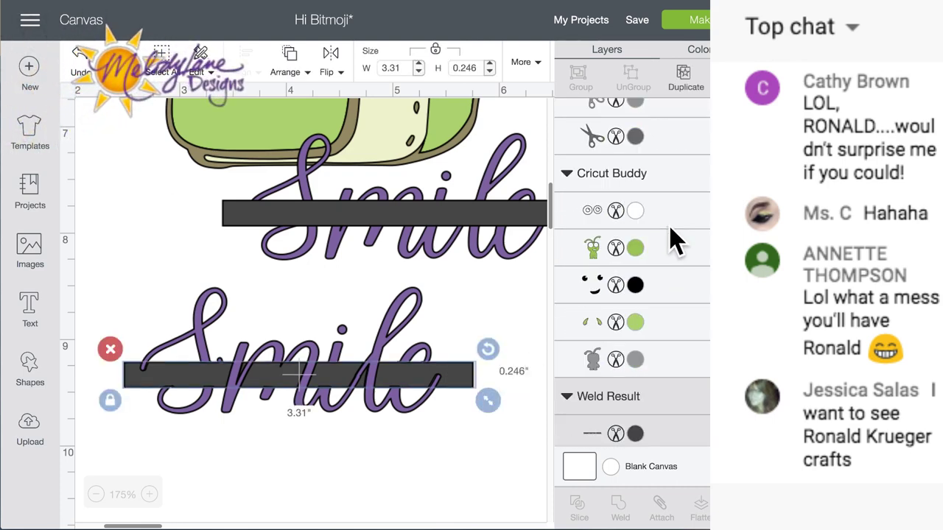
left_click(637, 435)
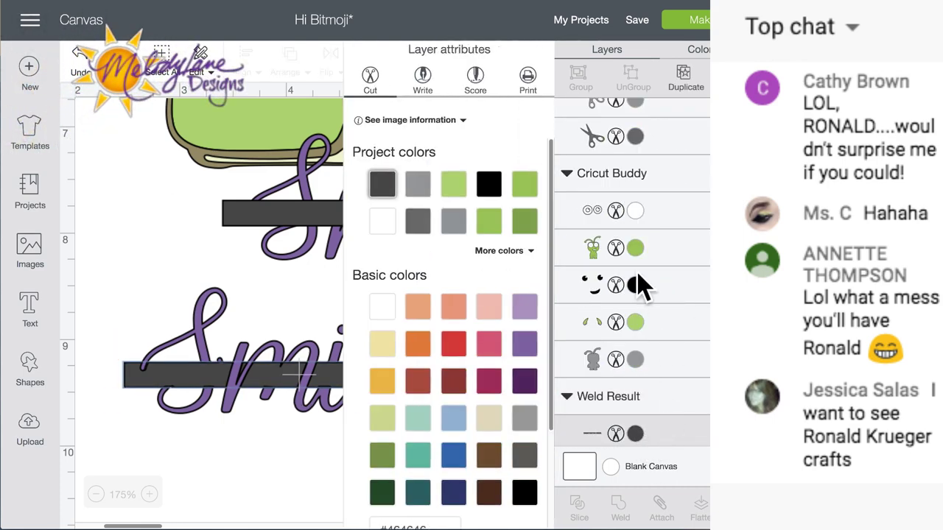
left_click(525, 186)
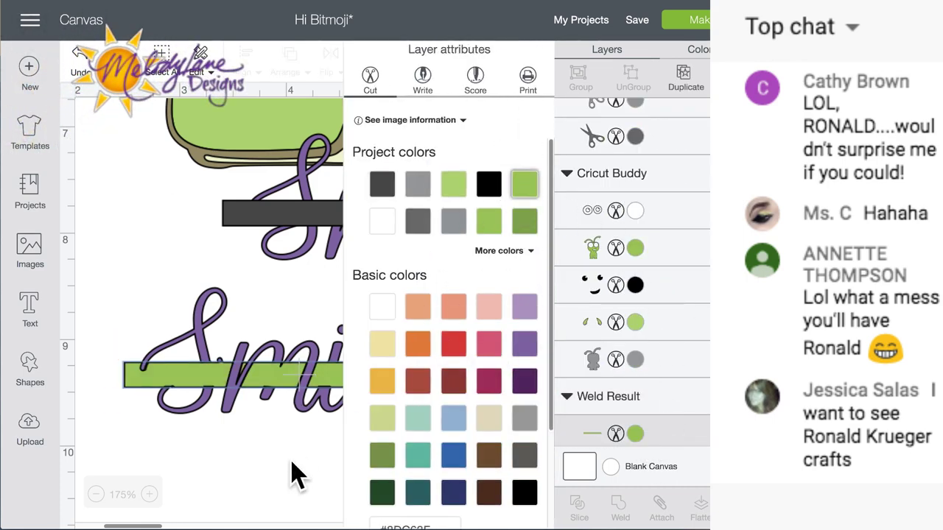
left_click(266, 451)
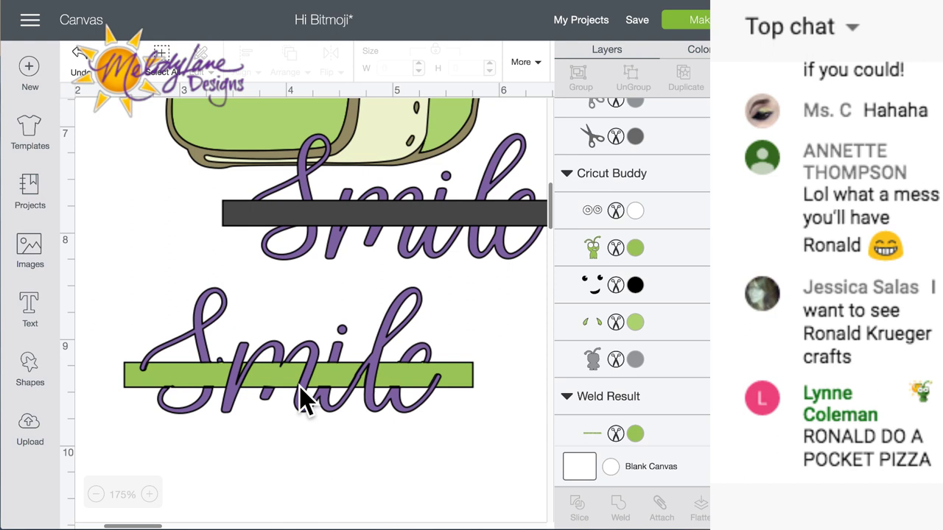
Nudge the green bar slightly to adjust its fit behind the lower Smile word
left_click(453, 381)
mouse_move(453, 381)
left_mouse_down()
mouse_move(453, 468)
mouse_move(464, 398)
mouse_move(455, 381)
mouse_move(452, 441)
mouse_move(455, 382)
left_mouse_up()
left_click(460, 459)
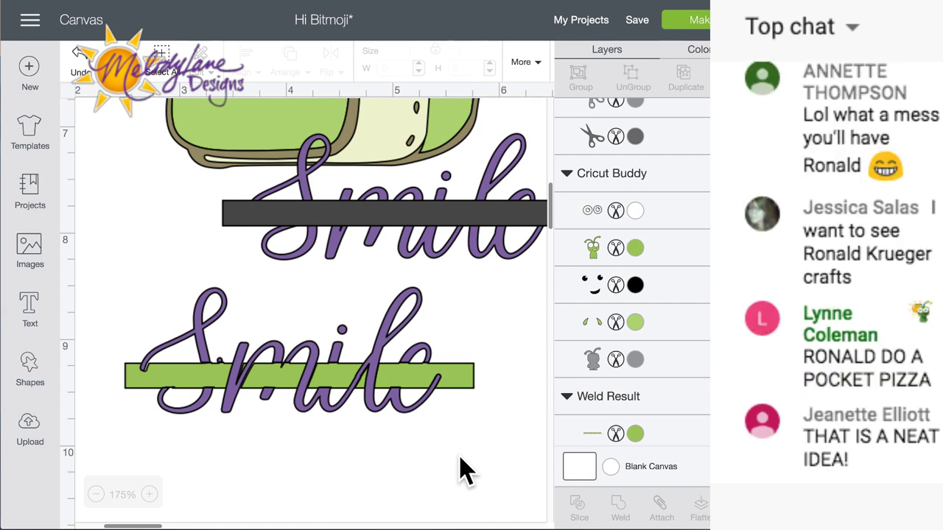
left_click_drag(461, 384, 458, 380)
left_click(450, 445)
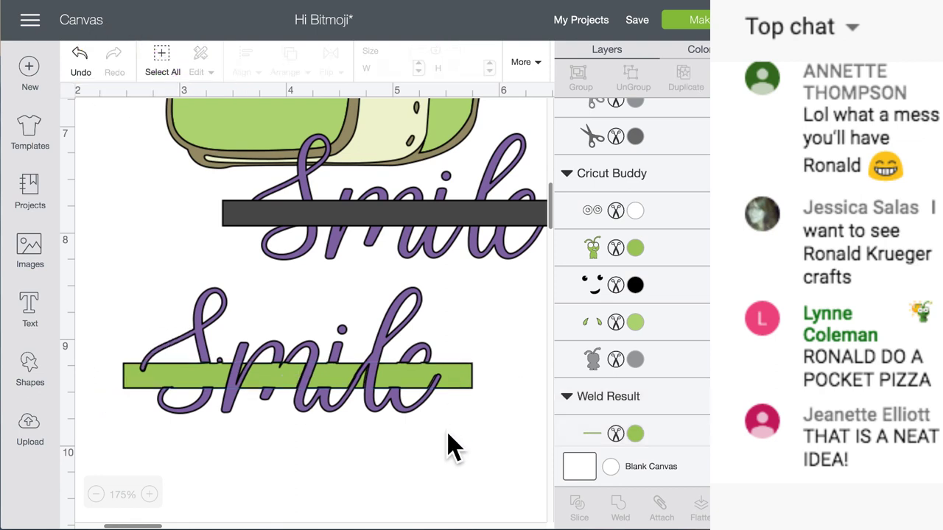
scroll(451, 446, "left", 2)
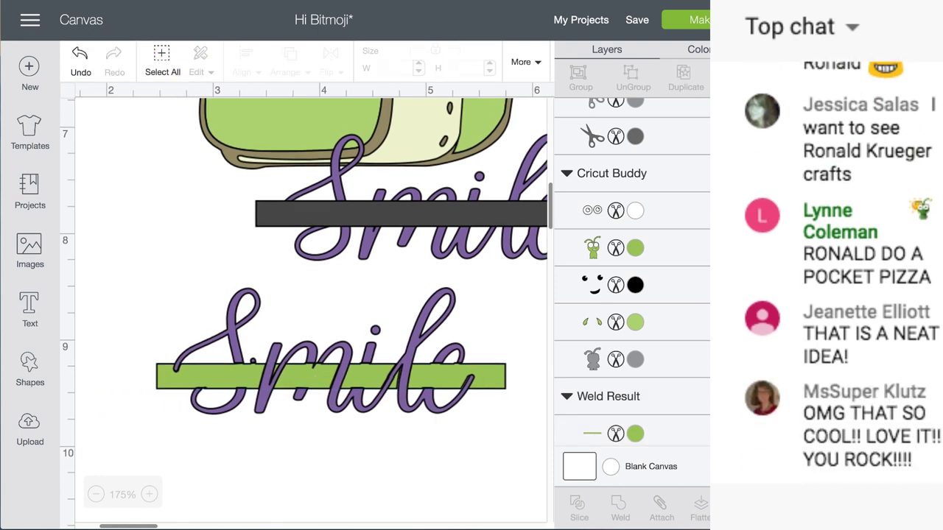
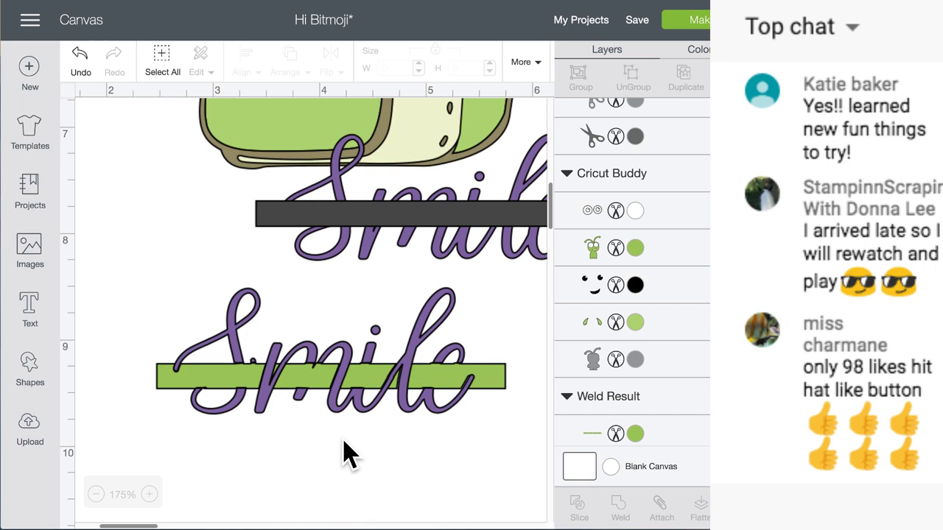
Move the backpack group off the character's arm to the area beyond the purple shirt, at 100% zoom
scroll(346, 453, "up", 15)
scroll(346, 453, "right", 3)
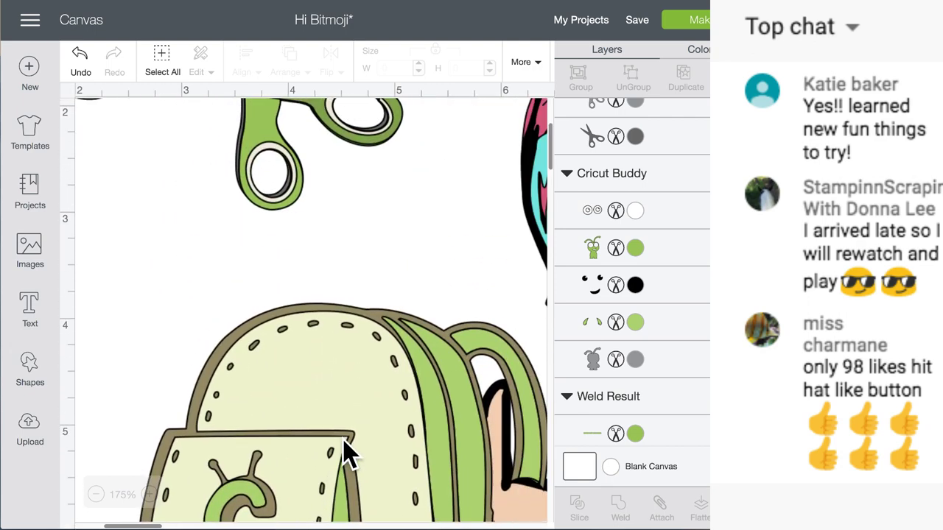
scroll(347, 453, "right", 10)
scroll(346, 453, "down", 2)
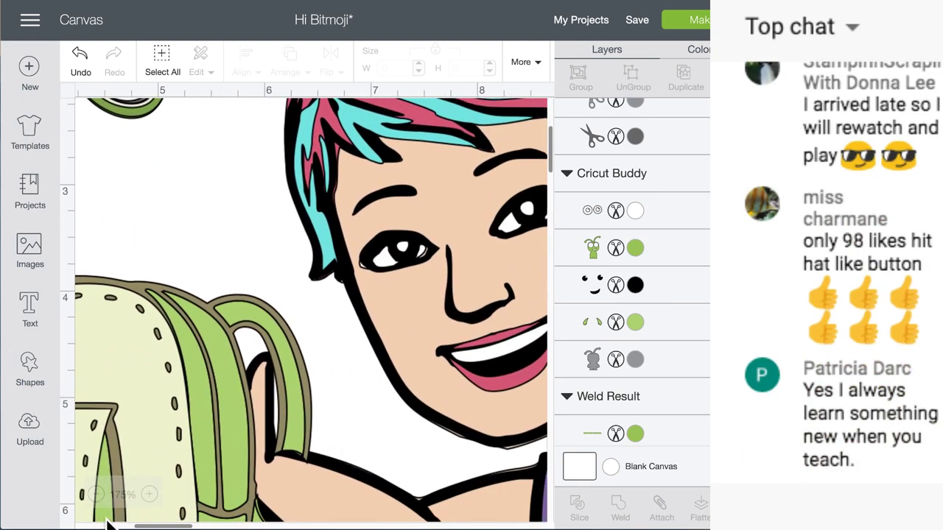
left_click(96, 495)
left_click(95, 494)
left_click(96, 495)
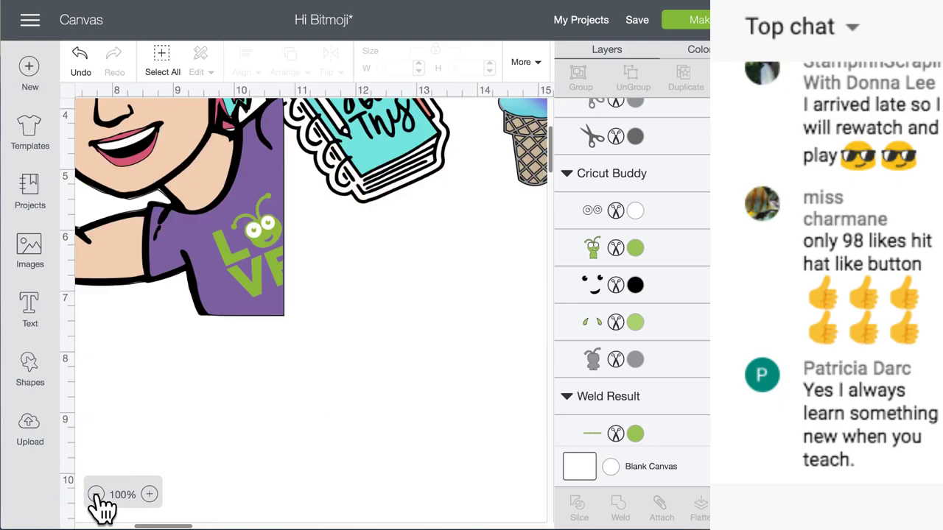
scroll(246, 347, "left", 10)
left_click(552, 236)
scroll(380, 278, "right", 4)
scroll(379, 278, "right", 5)
left_click_drag(185, 206, 595, 337)
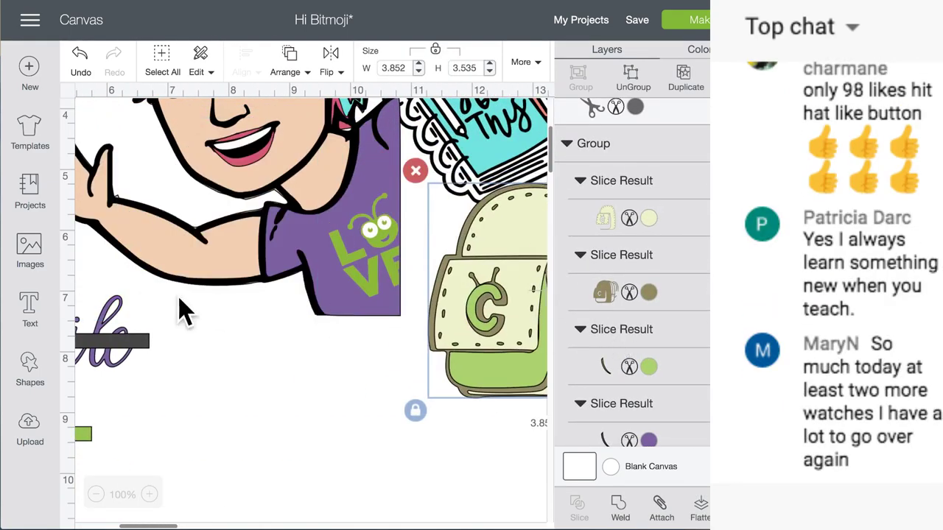
Separate the two pairs of scissors and place the grouped sliced pair at the character's open hand
scroll(181, 309, "up", 3)
scroll(181, 309, "left", 8)
mouse_move(315, 164)
left_mouse_down()
mouse_move(314, 190)
mouse_move(321, 175)
left_mouse_up()
left_click_drag(225, 193, 379, 170)
left_click(579, 77)
left_click_drag(179, 153, 399, 363)
Bring the sliced scissors group to the front and move it off the hand into the empty canvas area
left_click(293, 71)
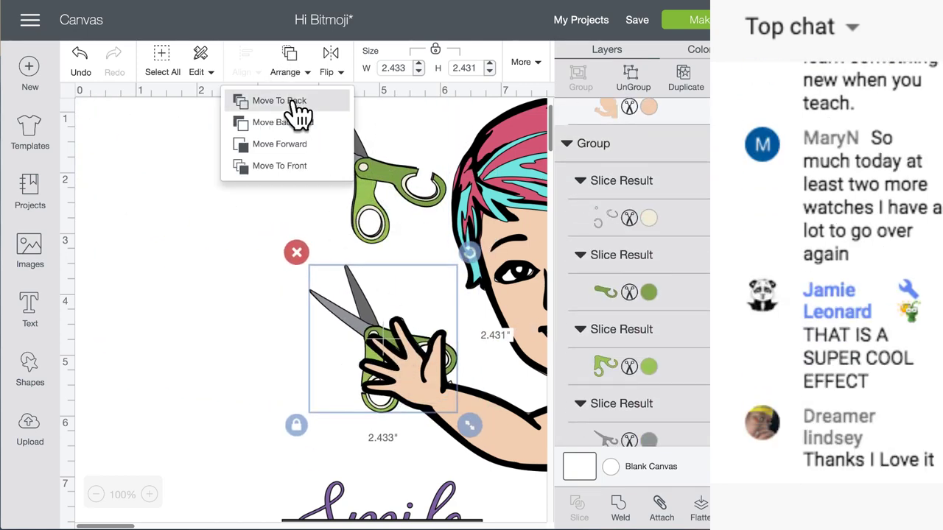
left_click(298, 166)
left_click_drag(371, 343, 380, 344)
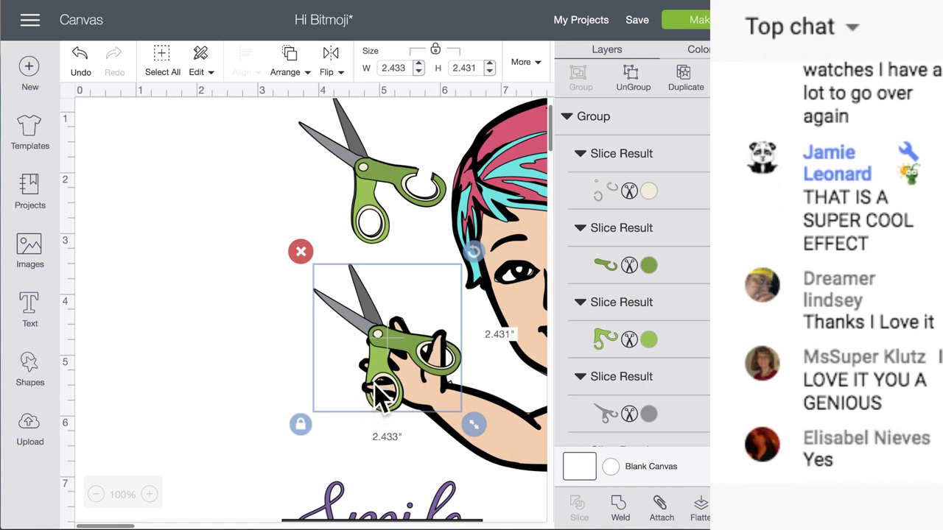
left_click_drag(380, 342, 194, 287)
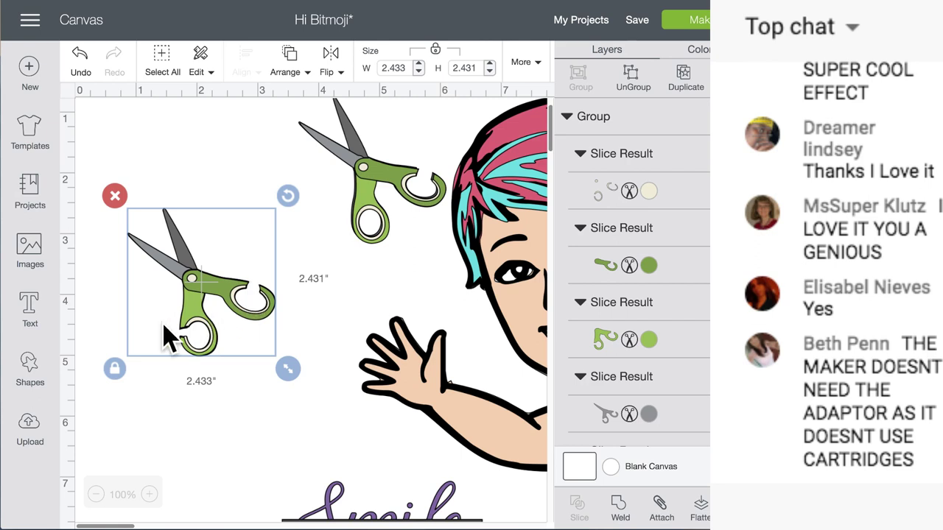
Add a circle, reshape it into a tilted oval about 0.318 by 0.598 in, and place it over the character's thumb
left_click(28, 366)
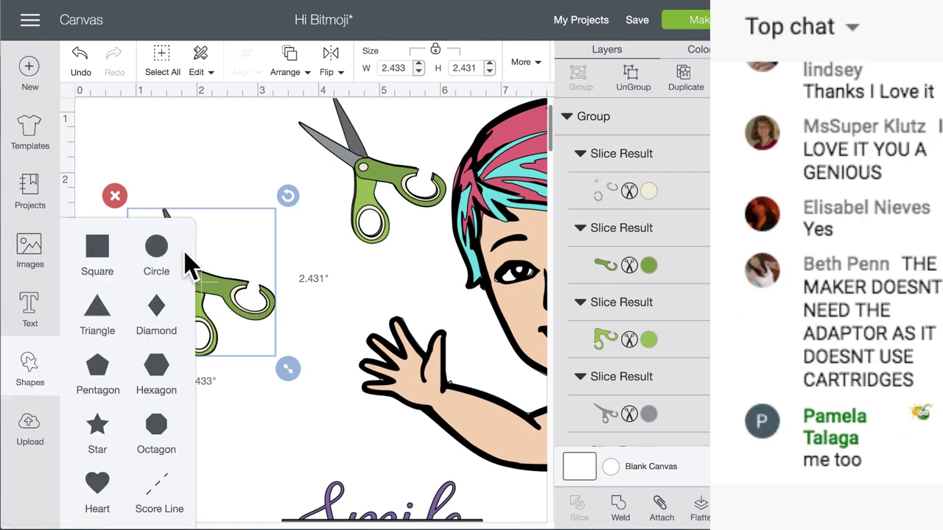
left_click(159, 254)
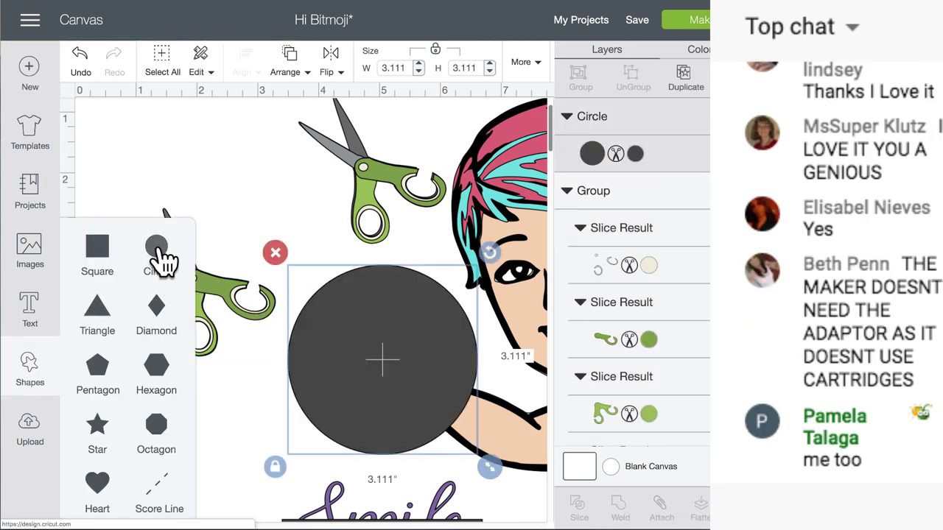
left_click_drag(489, 467, 354, 379)
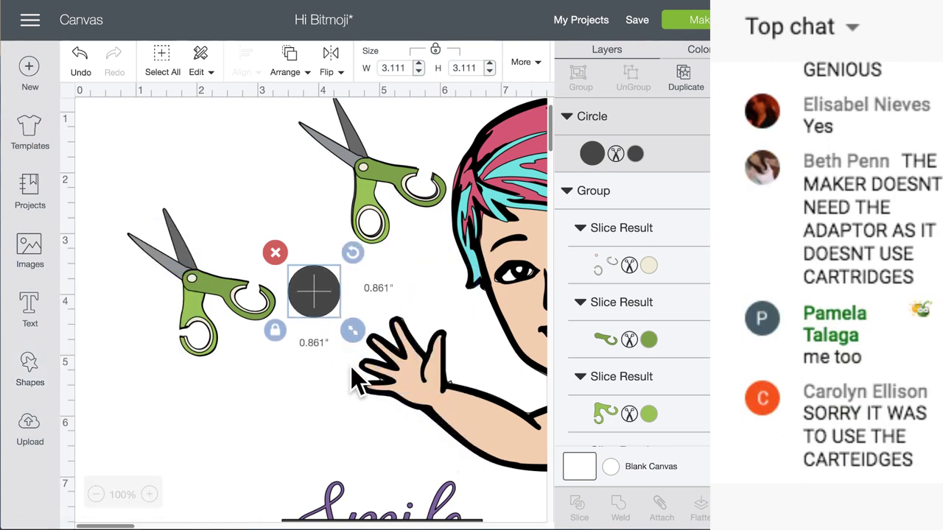
left_click(275, 334)
left_click_drag(352, 335, 315, 316)
left_click_drag(301, 289, 441, 352)
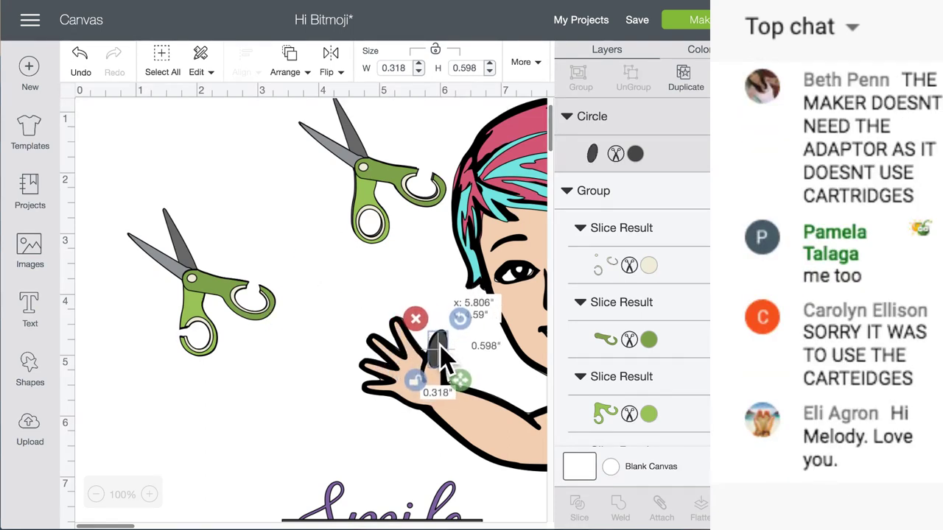
Place a duplicate of the oval, rotated to lie flat, over the lowest finger and weld the two ovals together
left_click(685, 77)
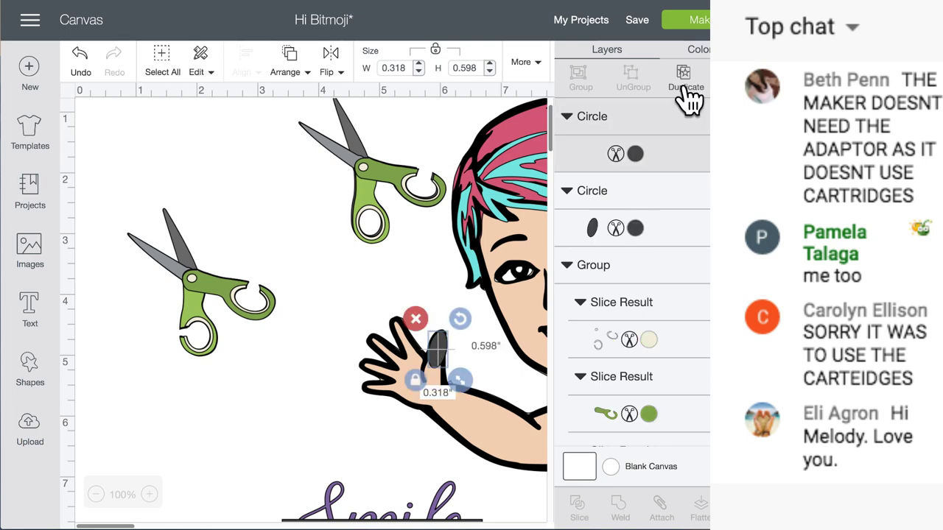
left_click_drag(472, 383, 316, 375)
left_click_drag(417, 411, 382, 395)
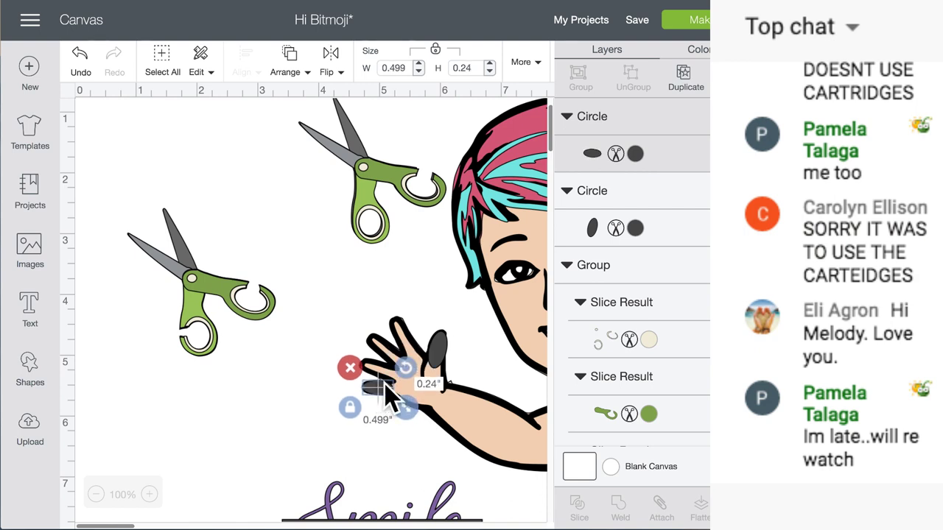
left_click(442, 353, "shift")
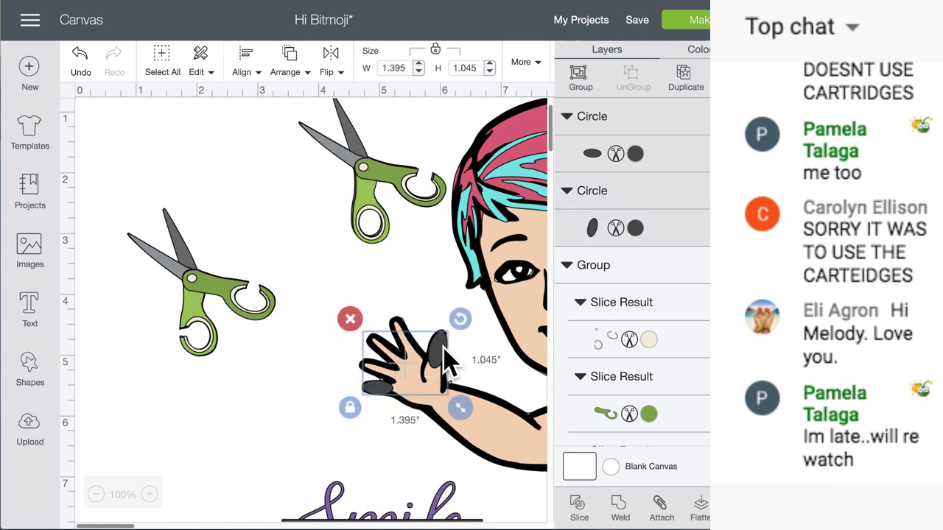
left_click(617, 512)
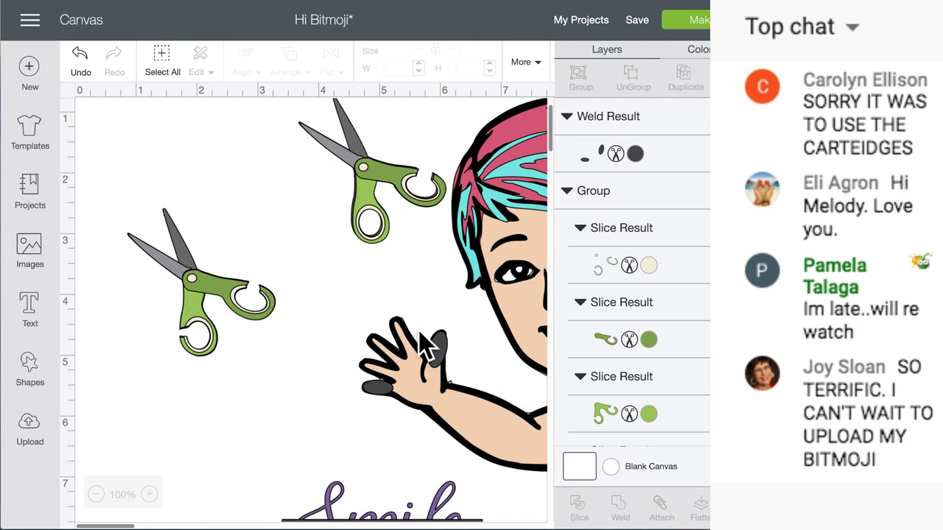
Look up the scissors image #M40CAC from the sliced pair's layer details and insert a fresh whole copy on the canvas
left_click(401, 182)
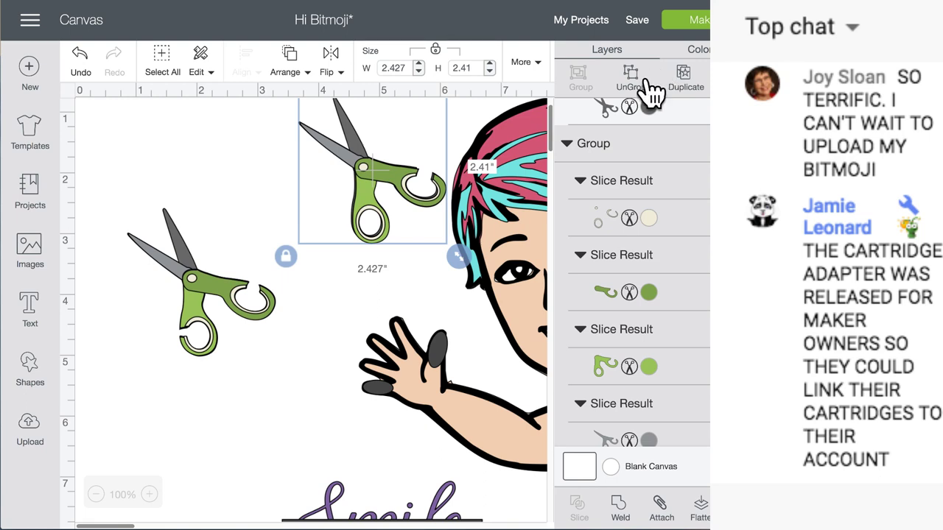
left_click(650, 221)
mouse_move(466, 133)
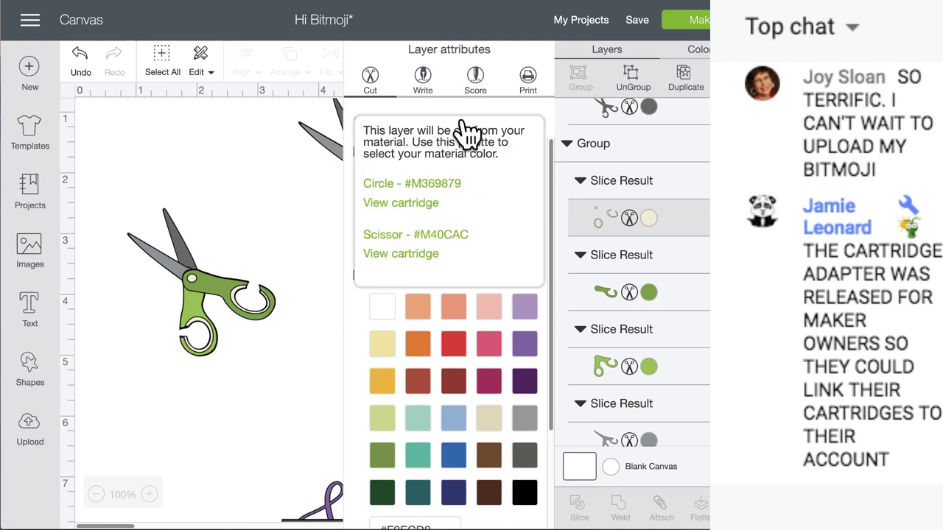
left_click(426, 237)
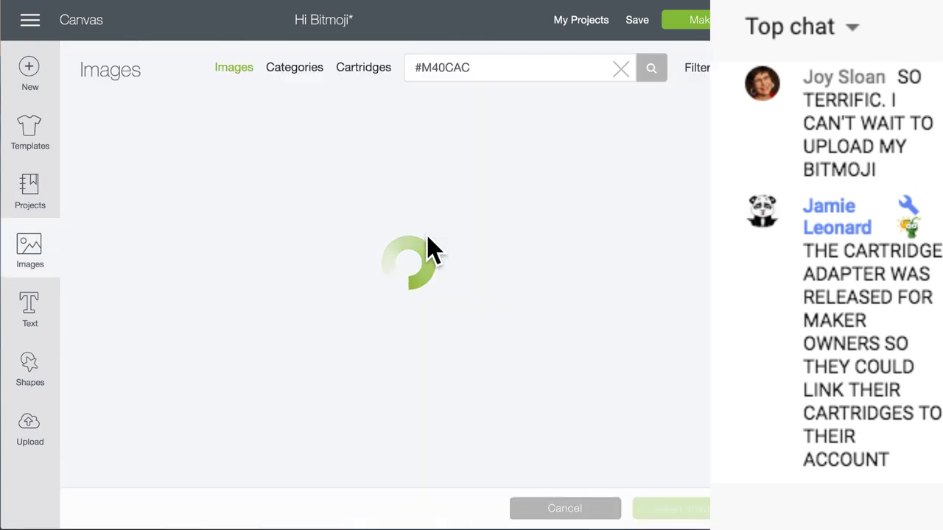
left_click(322, 217)
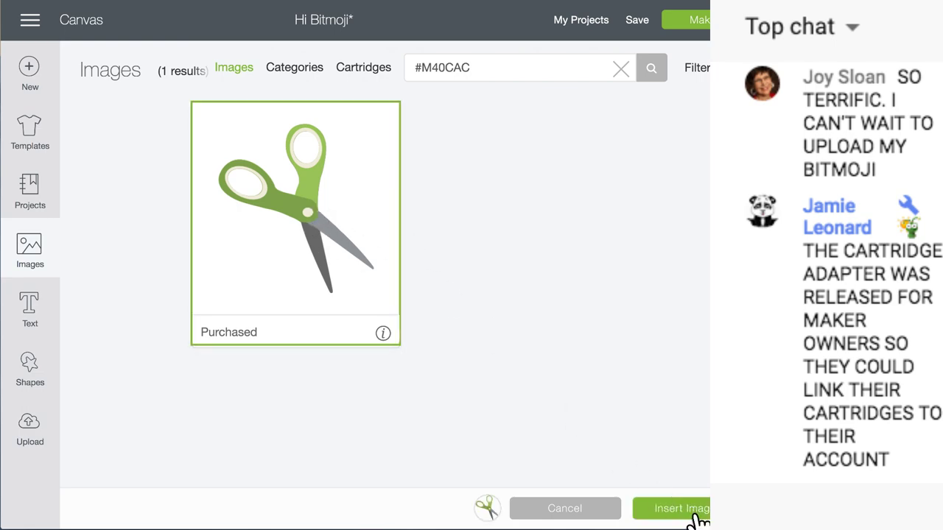
left_click(692, 516)
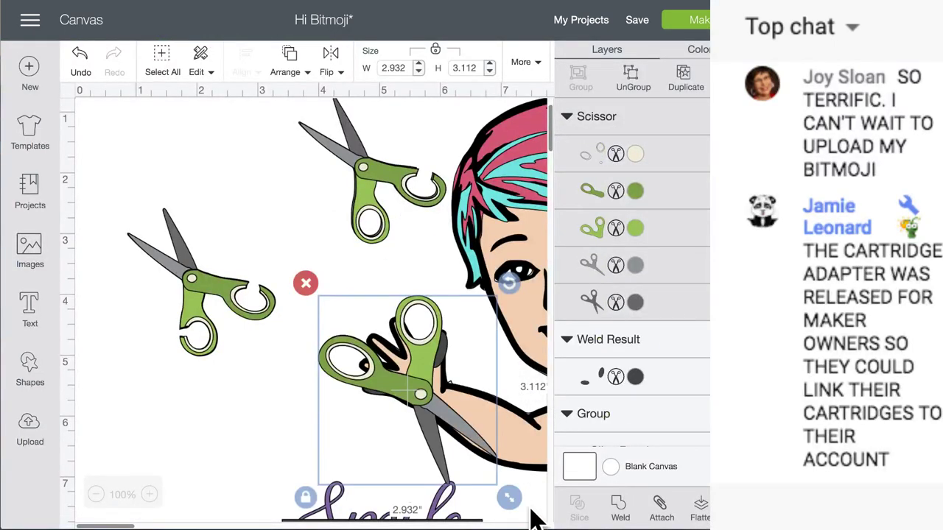
Rotate the whole scissors so the blades point up and left, and scale them to about 2.575 by 2.244 in over the hand
left_click_drag(508, 282, 265, 413)
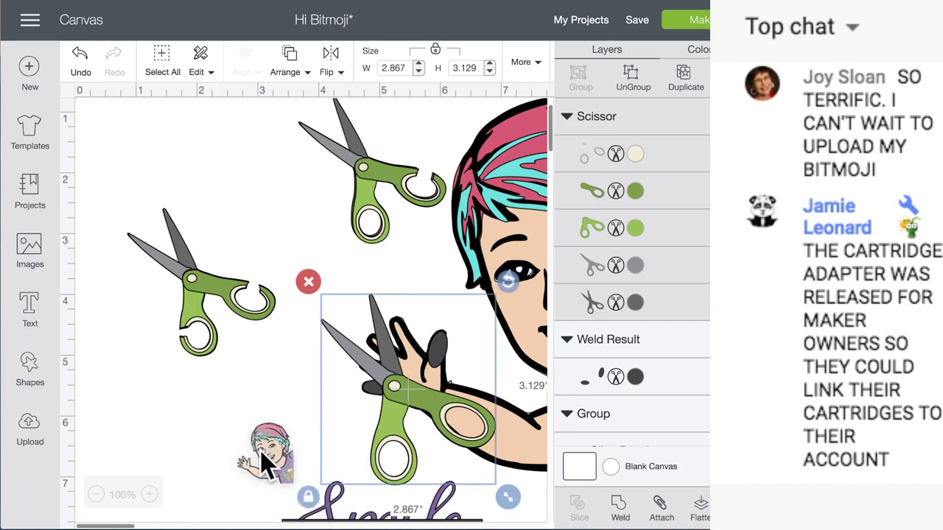
left_click_drag(509, 284, 397, 310)
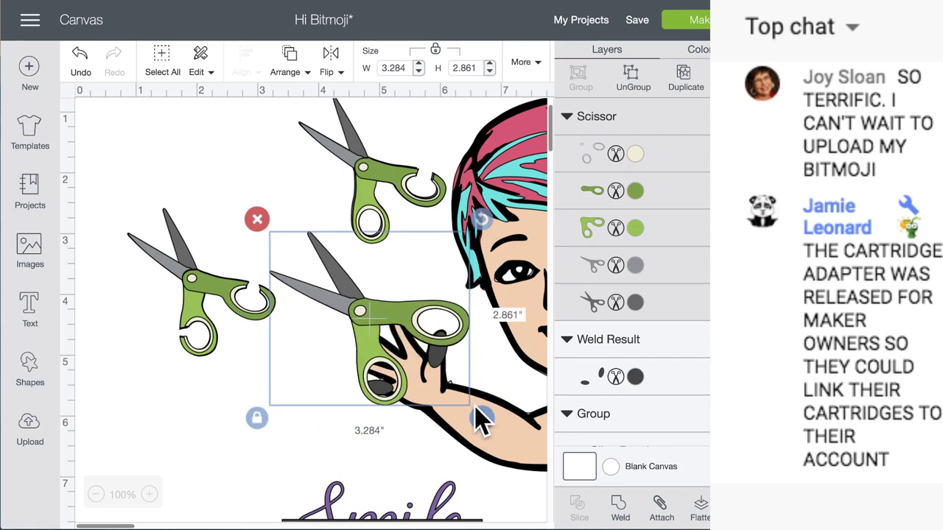
left_click_drag(482, 417, 430, 376)
left_click_drag(378, 305, 417, 354)
left_click_drag(463, 418, 477, 431)
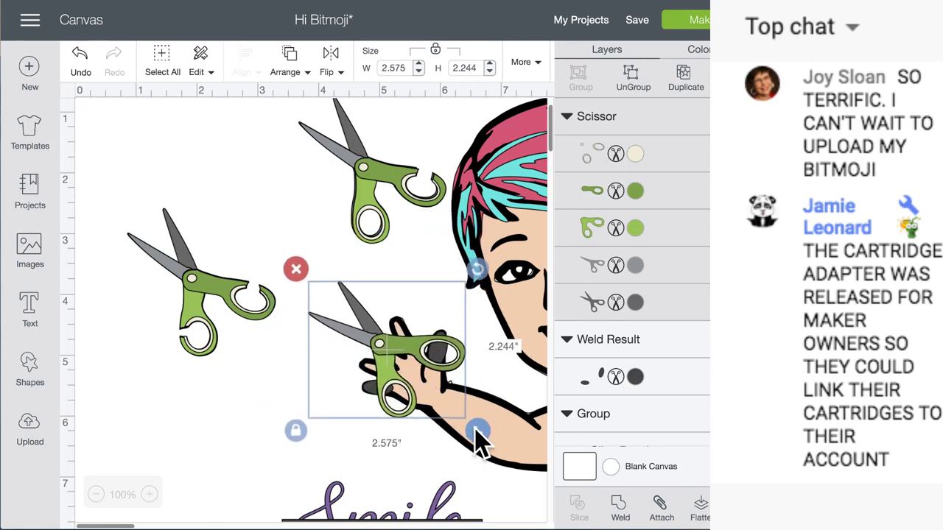
Fine-tune the scissors' angle, position and size to about 2.566 by 2.522 in so the handle loops surround the two ovals
mouse_move(393, 348)
left_mouse_down()
mouse_move(378, 336)
mouse_move(389, 341)
left_mouse_up()
left_click_drag(478, 271, 467, 316)
left_click_drag(420, 340, 420, 325)
left_click_drag(479, 418, 505, 442)
left_click_drag(413, 344, 387, 321)
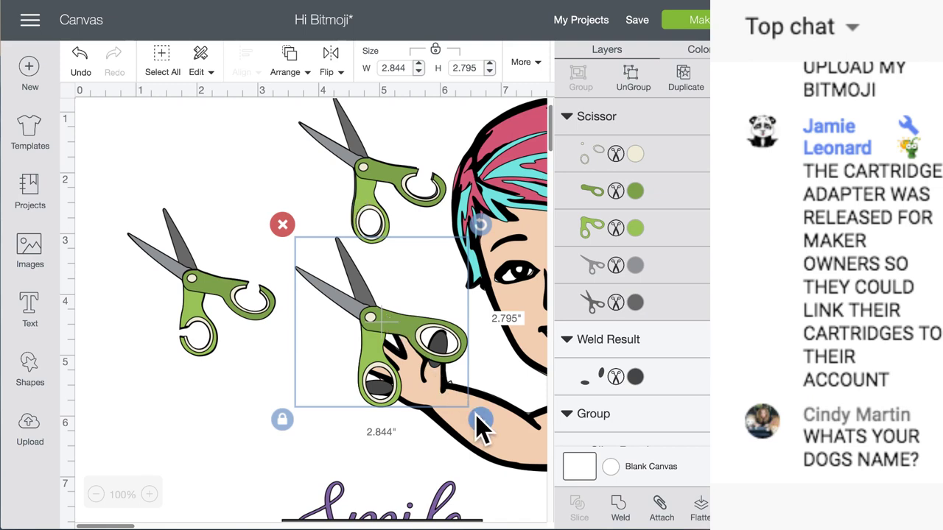
left_click_drag(476, 414, 473, 407)
left_click_drag(392, 320, 395, 323)
left_click_drag(474, 416, 465, 406)
left_click_drag(398, 328, 409, 351)
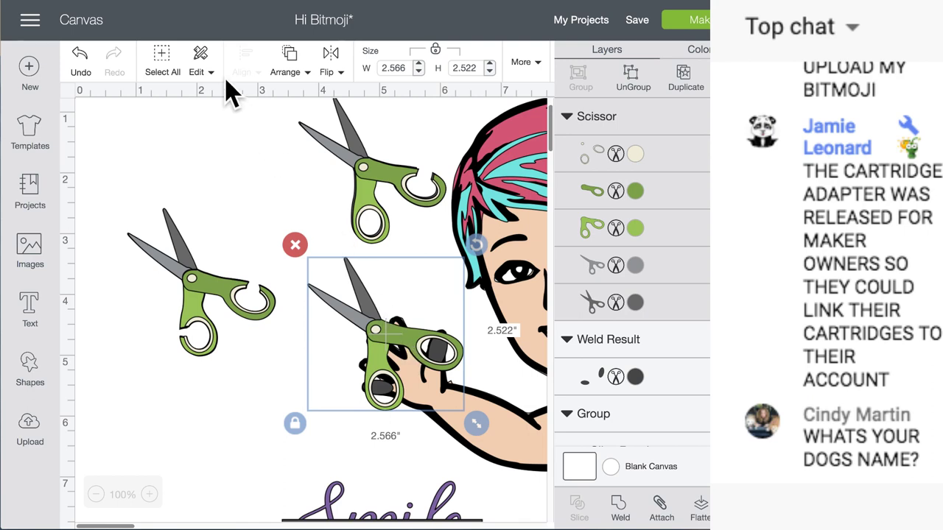
Send the whole scissors to the back, then group them with the welded ovals
left_click(290, 63)
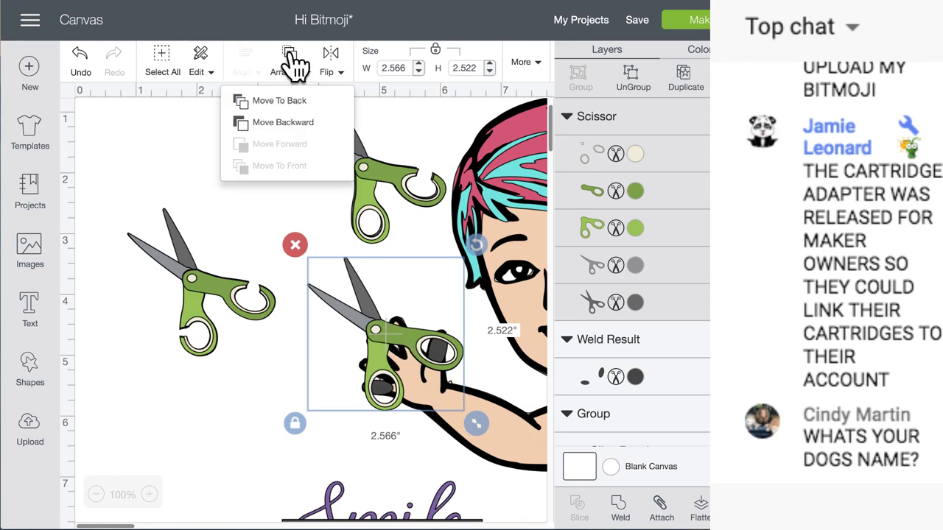
left_click(280, 101)
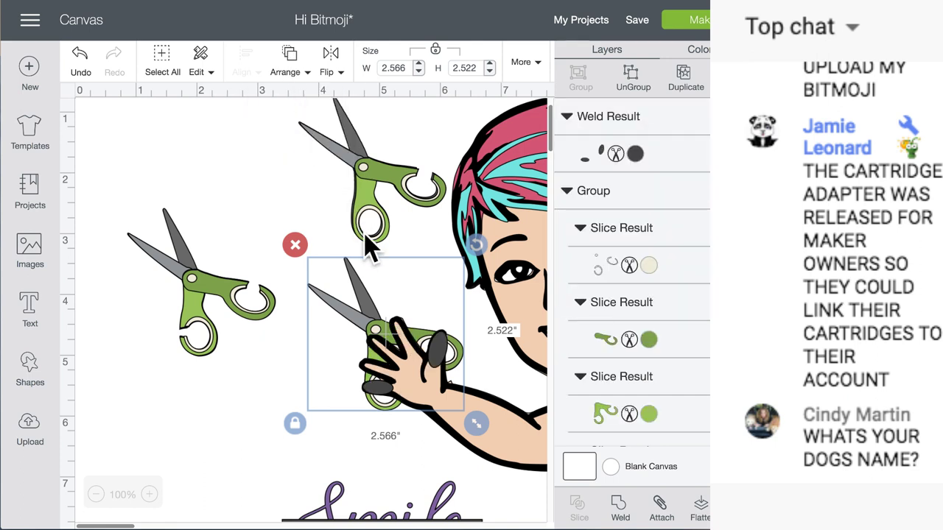
left_click(445, 361)
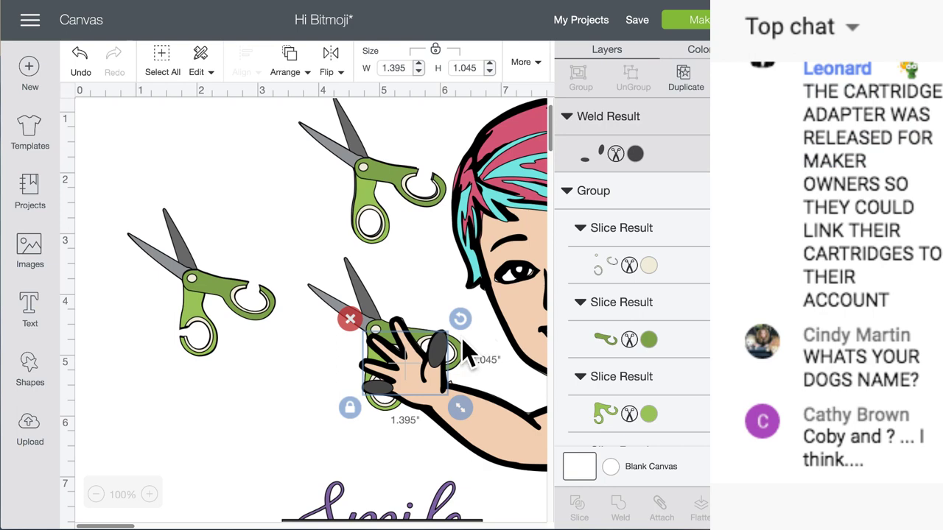
left_click(370, 310)
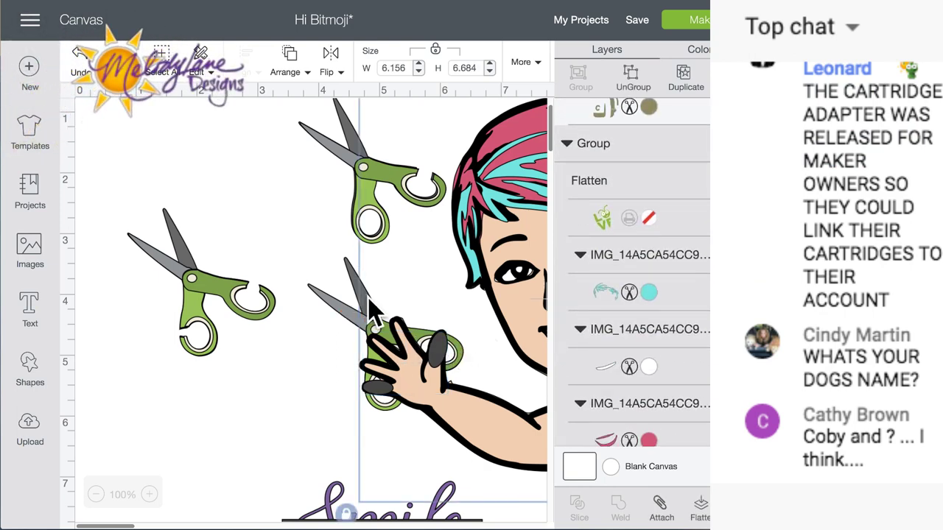
left_click(358, 377)
left_click(384, 401)
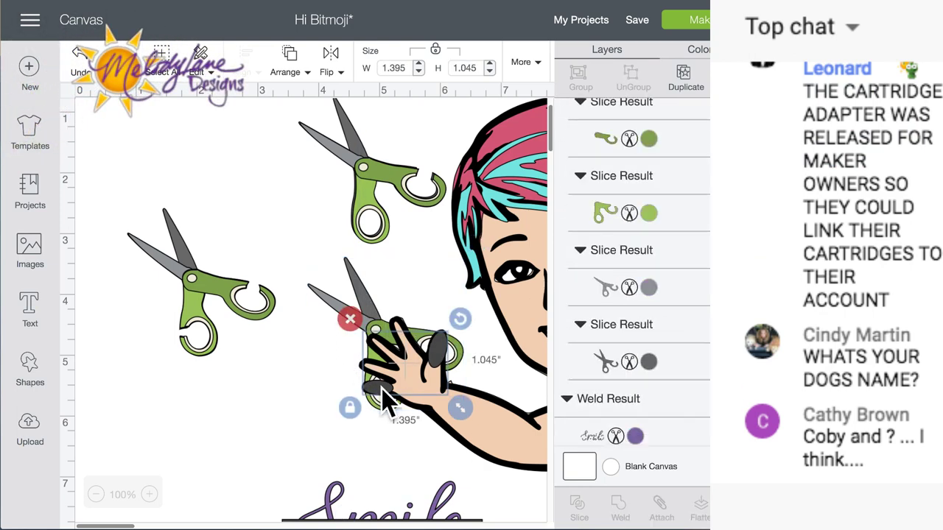
left_click(319, 303)
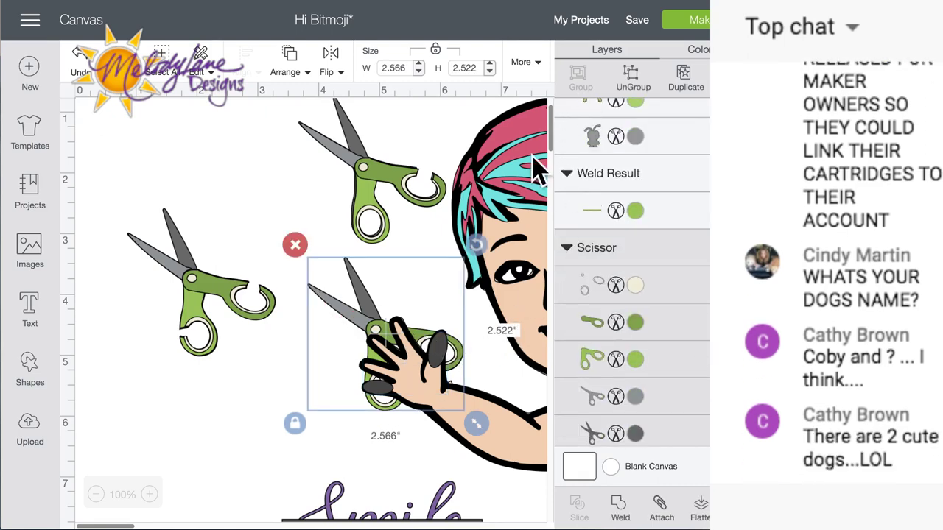
left_click(442, 361)
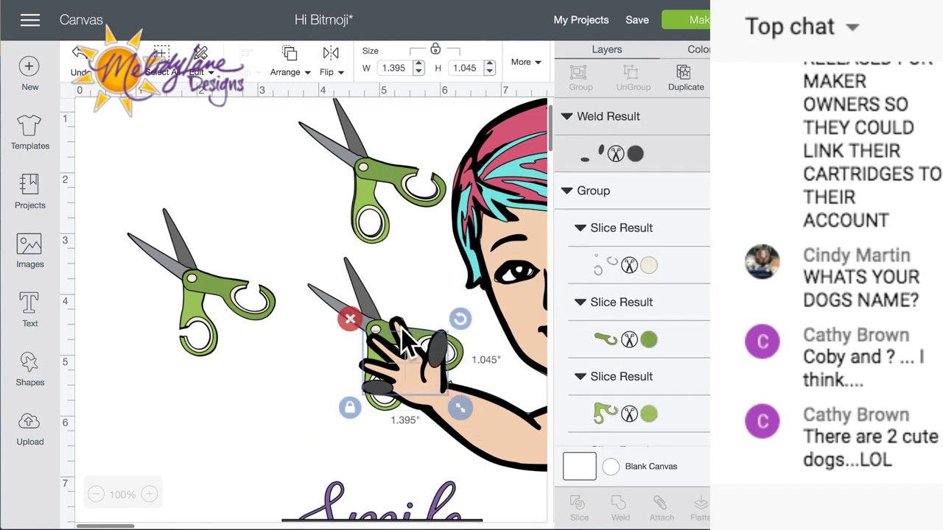
left_click(361, 291)
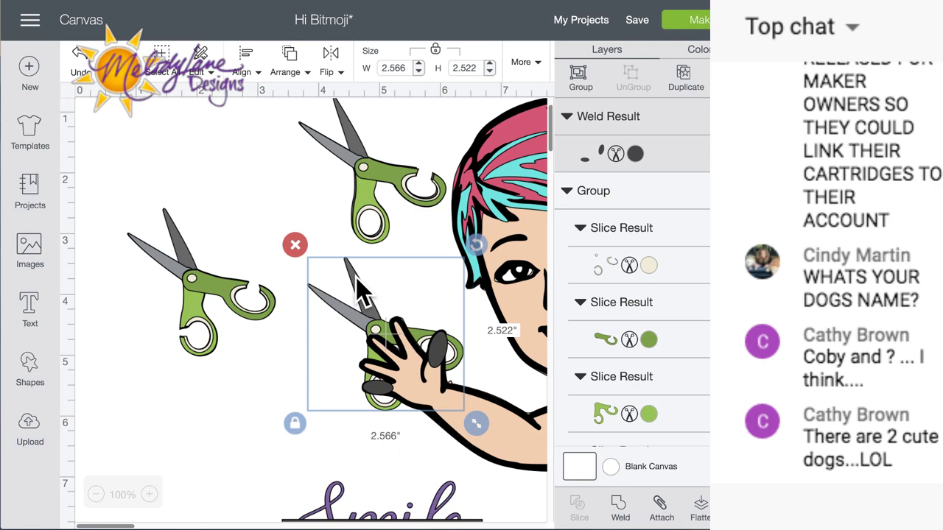
left_click(581, 77)
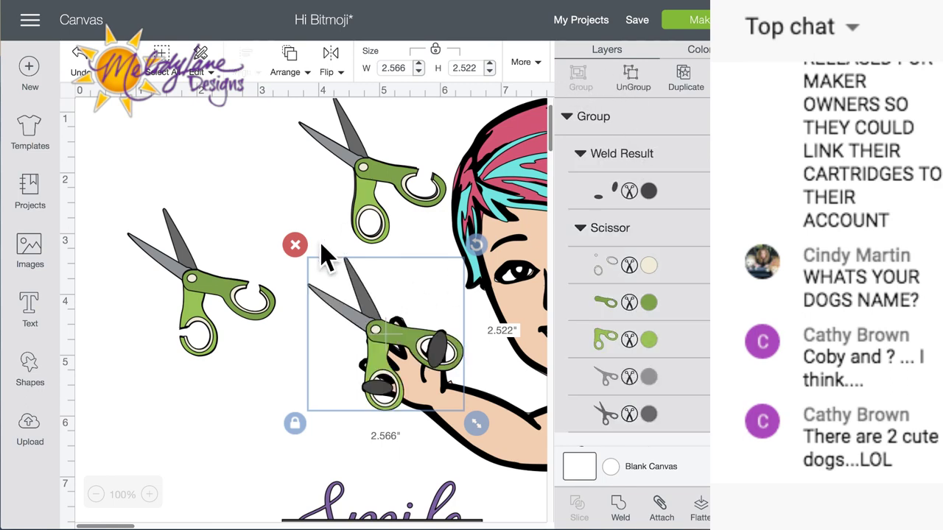
Move the sliced scissors up beside the other pair and the scissors-and-ovals group off the hand into the cleared canvas area
left_click_drag(184, 295, 398, 180)
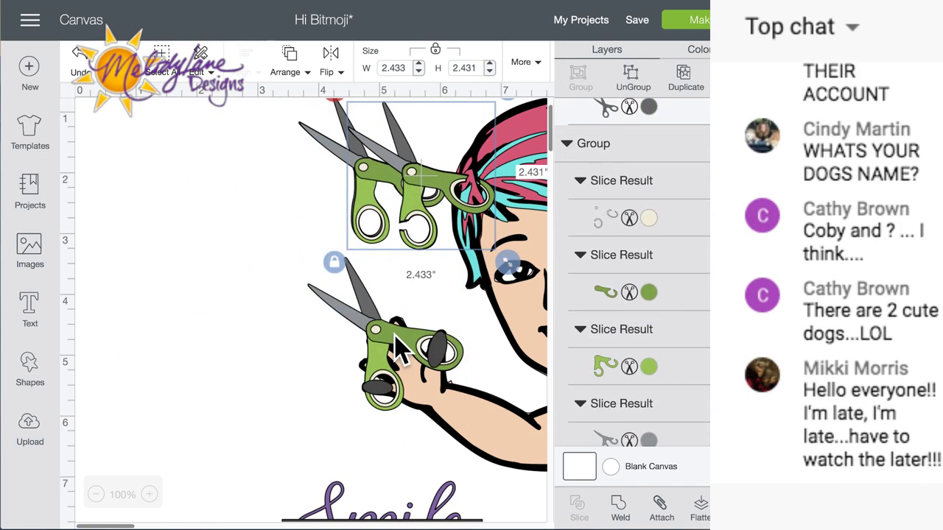
left_click(398, 346)
left_click_drag(398, 346, 217, 324)
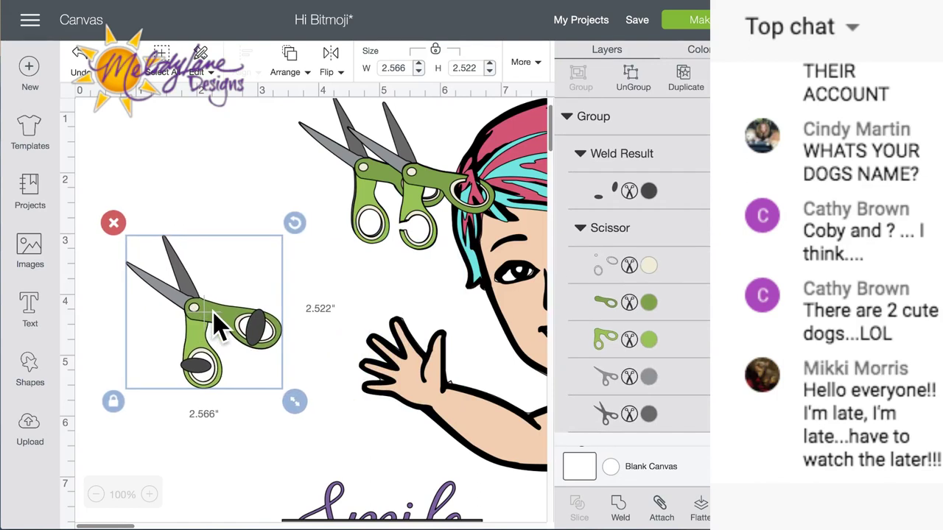
Ungroup the ovals from the scissors and make four duplicates of the welded ovals
left_click(632, 80)
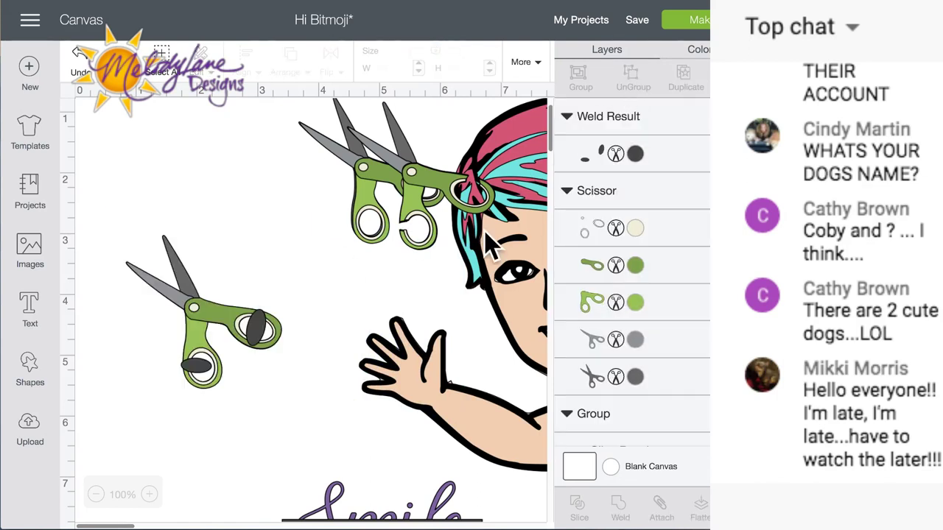
left_click(266, 324)
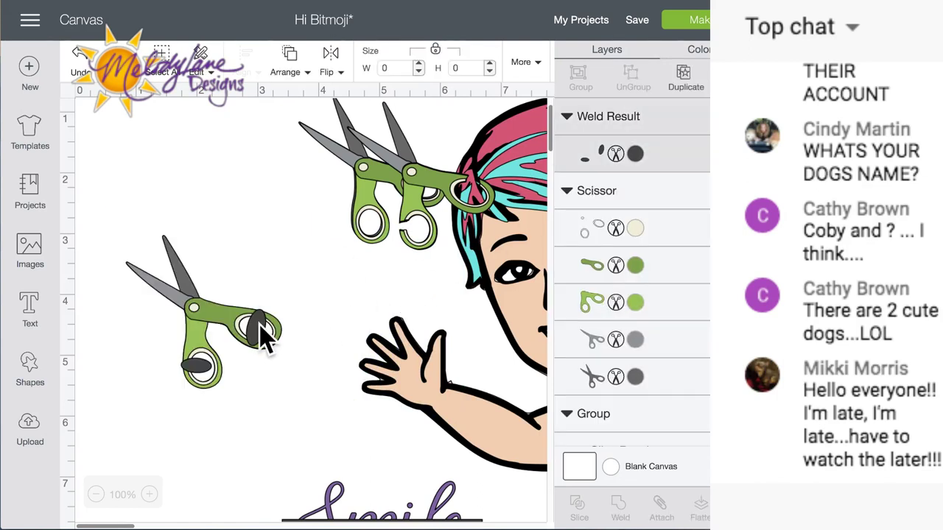
left_click(692, 82)
left_click(692, 82)
left_click(692, 83)
left_click(693, 82)
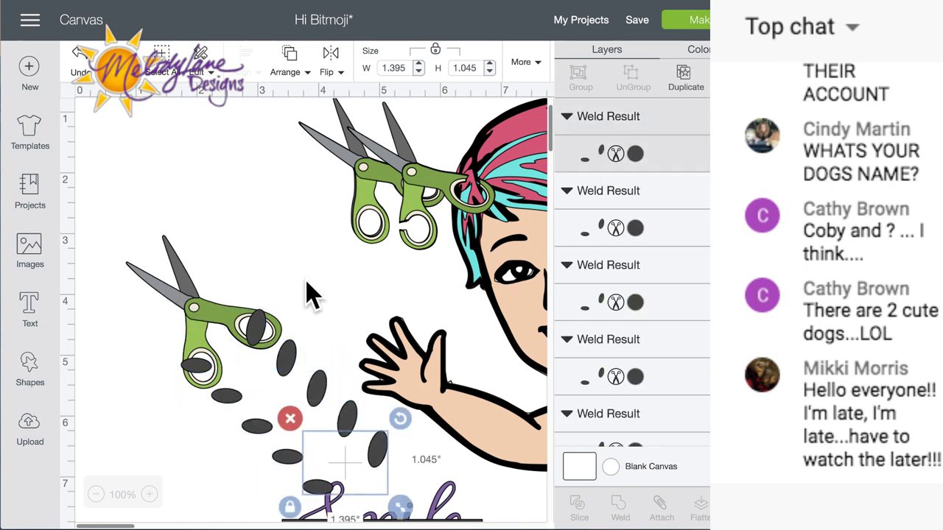
Ungroup the scissors into separate layers, then place a duplicate pair of ovals over the handle loops and bring it to the front
left_click(196, 291)
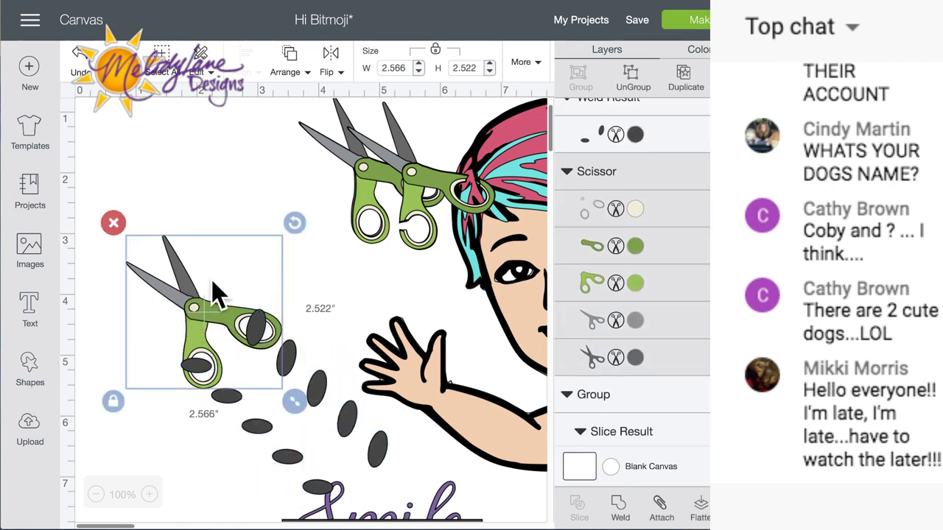
left_click(631, 83)
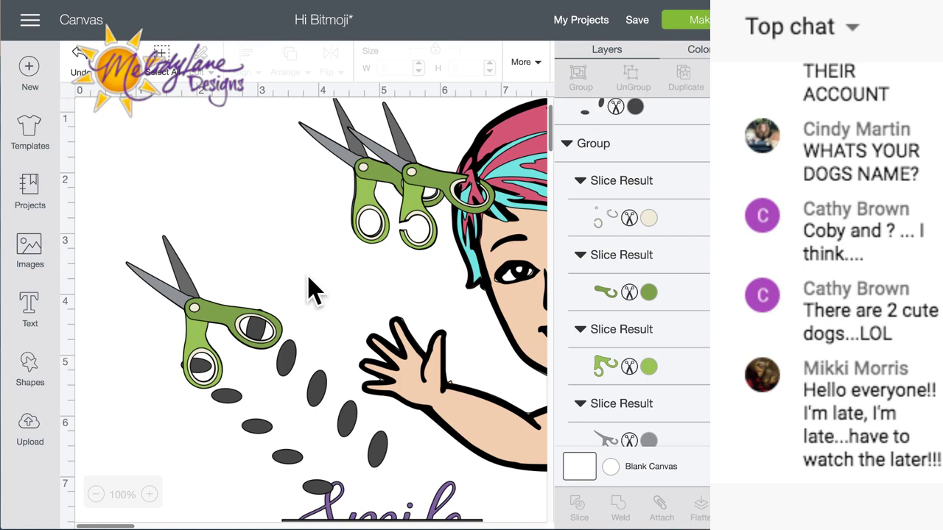
left_click_drag(294, 376, 262, 340)
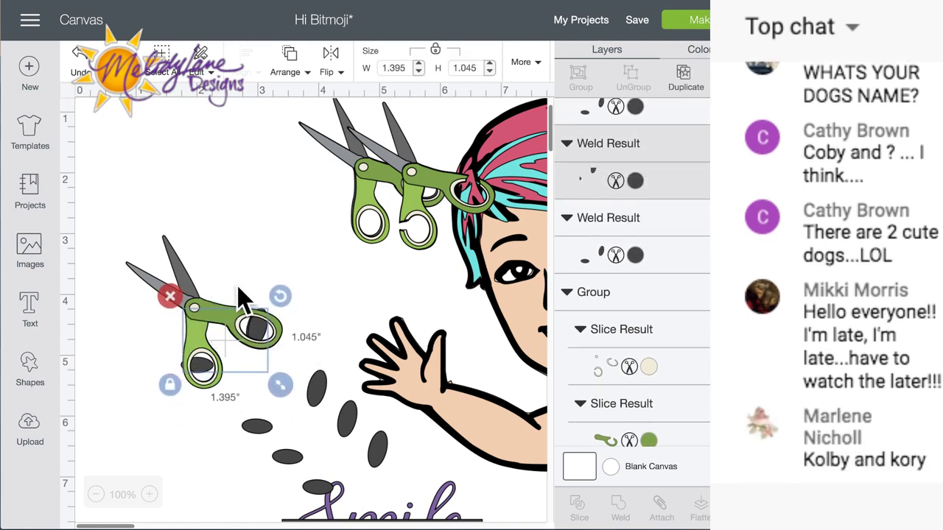
left_click(304, 71)
left_click(353, 167)
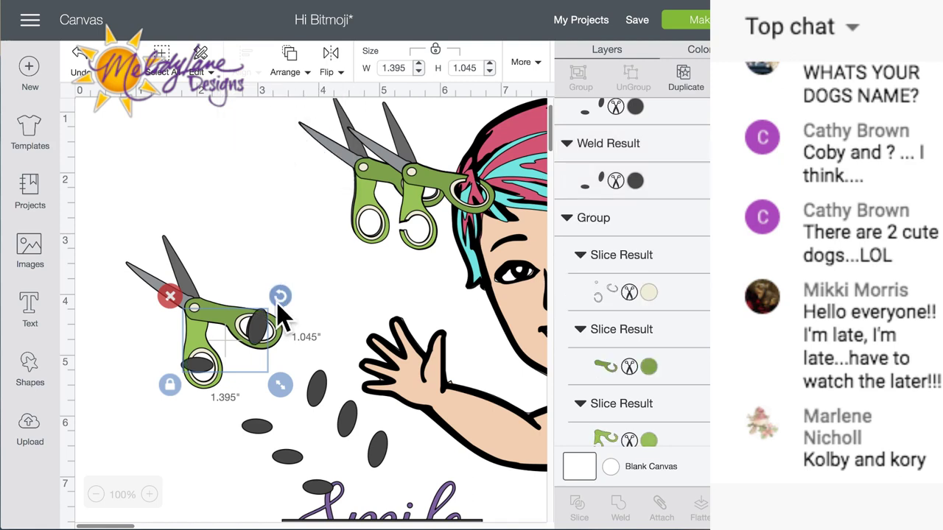
Nudge the welded ovals over the handle loops and slice them with the dark green handle piece
mouse_move(257, 327)
left_mouse_down()
mouse_move(250, 316)
mouse_move(256, 335)
mouse_move(254, 322)
left_mouse_up()
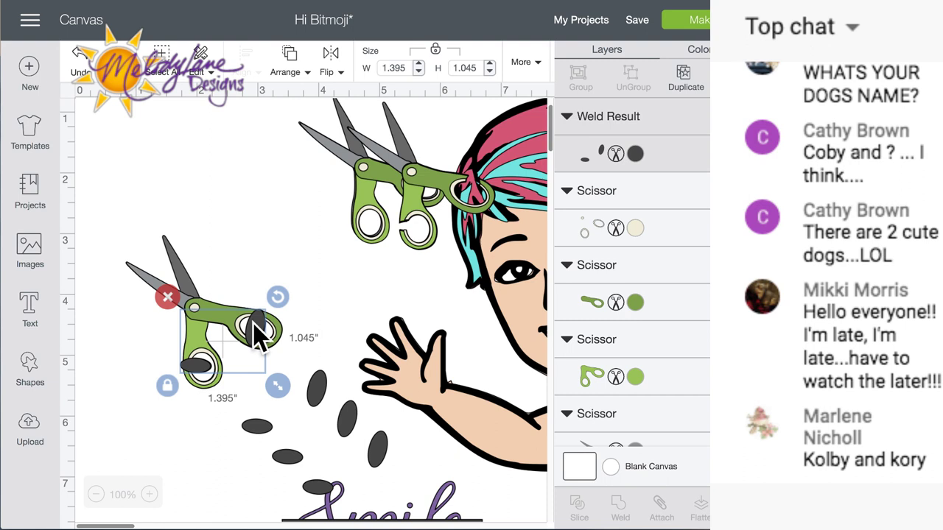
left_click(206, 313, "shift")
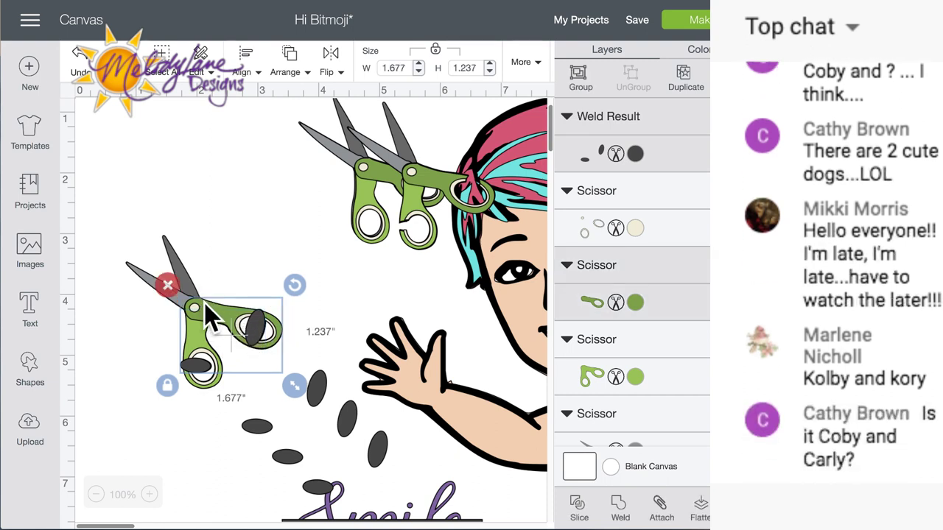
left_click(573, 505)
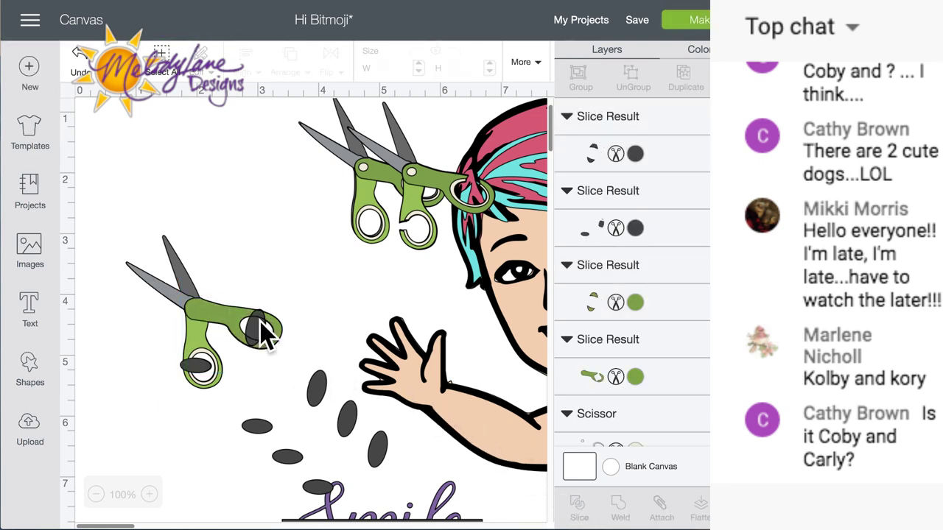
Undo the slice, the duplicated ovals and the other edits back to before the whole scissors were inserted
left_click(78, 58)
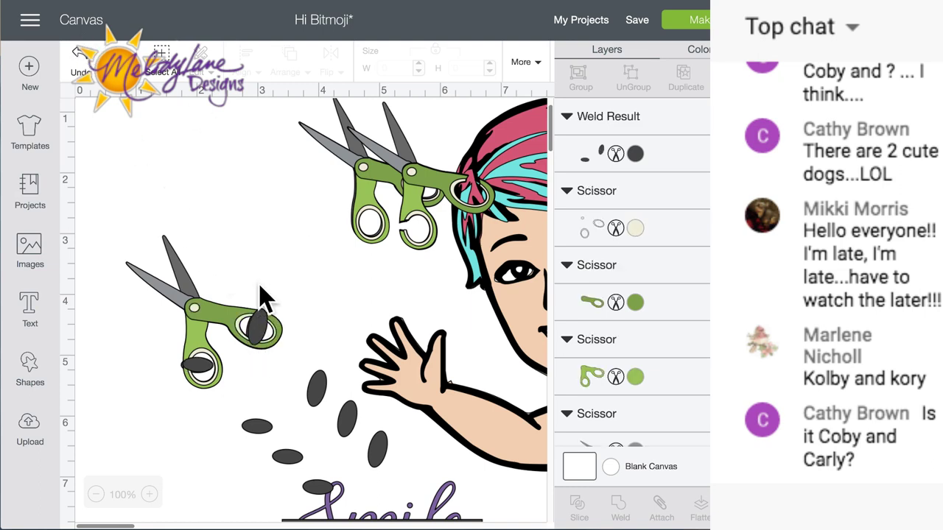
left_click(257, 329)
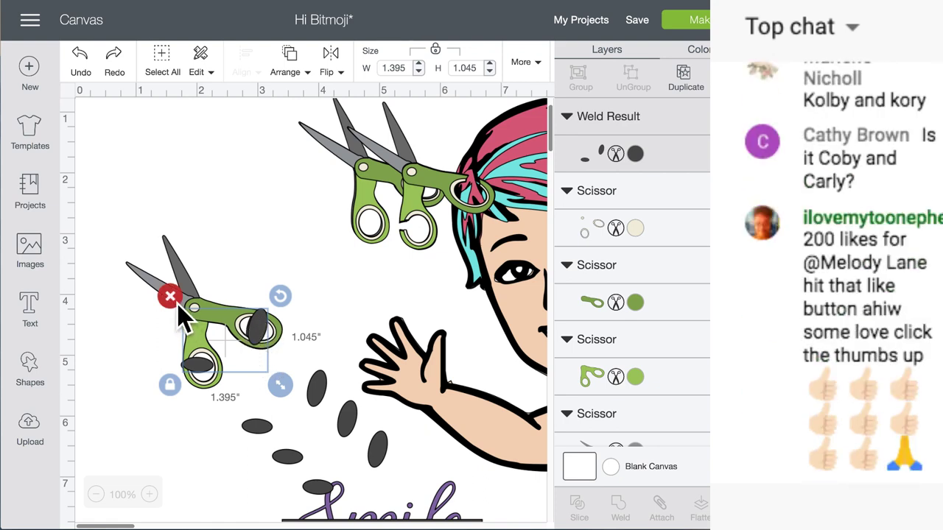
left_click(79, 58)
left_click(79, 58)
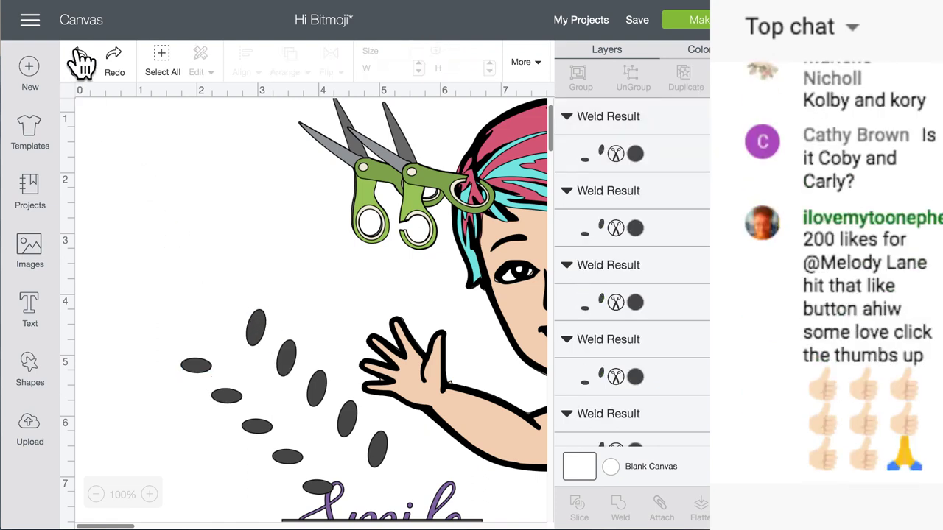
left_click(79, 57)
left_click(80, 57)
left_click(79, 59)
left_click(80, 59)
left_click(80, 59)
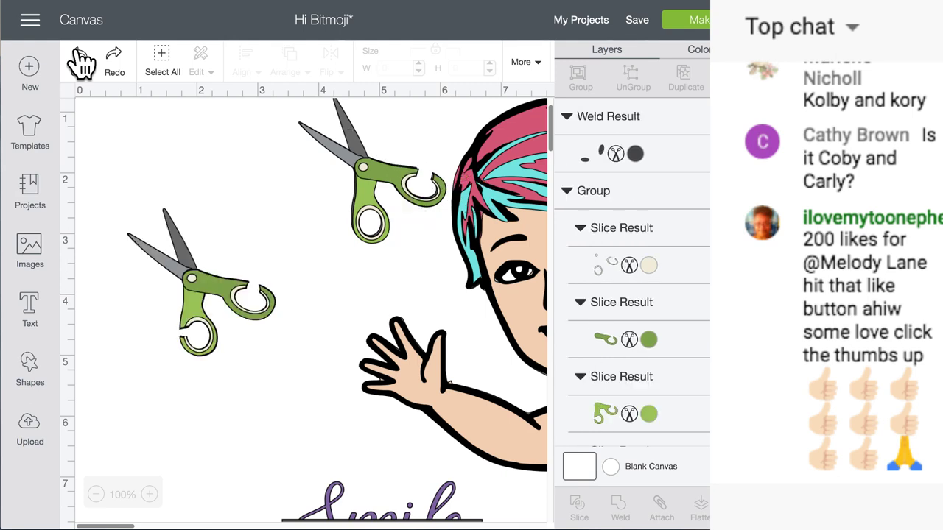
Undo one more edit, then move the whole scissors off the hand and select the welded ovals
left_click(80, 59)
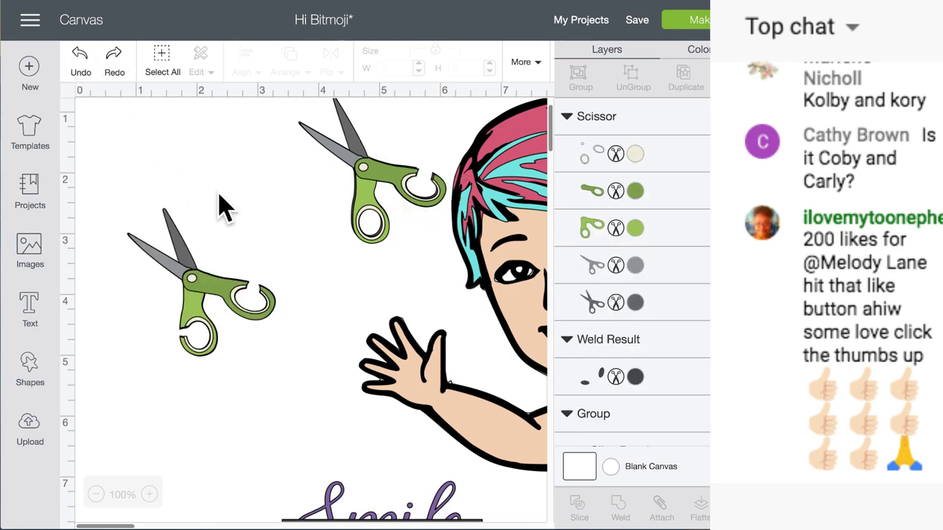
scroll(221, 205, "down", 3)
scroll(225, 210, "up", 1)
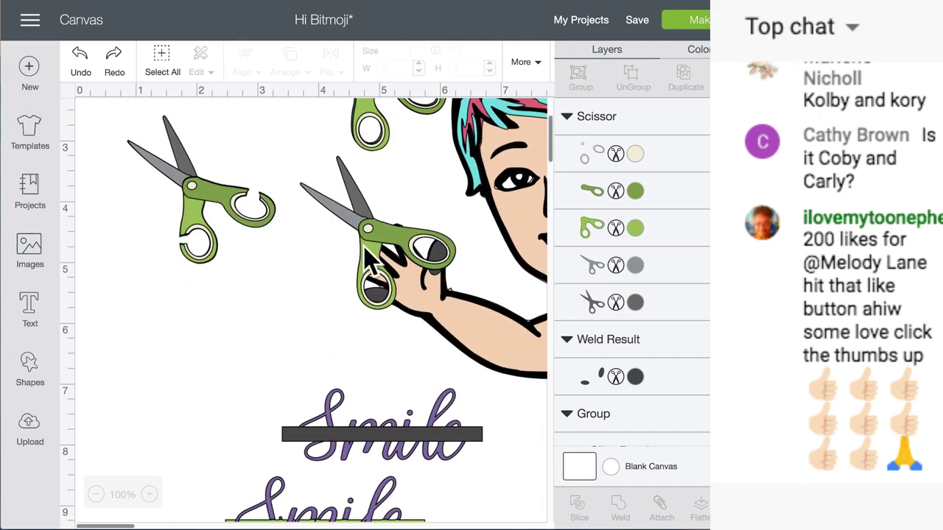
left_click(412, 252)
left_click_drag(413, 253, 307, 210)
left_click(432, 258)
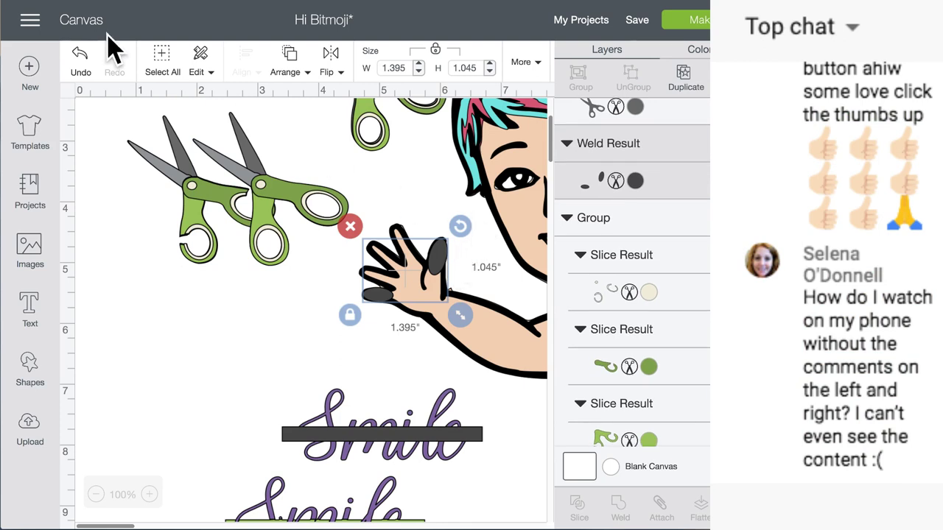
Undo the edits back to before the two circles on the hand were welded
left_click(80, 59)
left_click(80, 59)
left_click(80, 59)
left_click(80, 59)
left_click(80, 58)
left_click(79, 59)
left_click(80, 59)
left_click(79, 59)
left_click(79, 59)
left_click(79, 59)
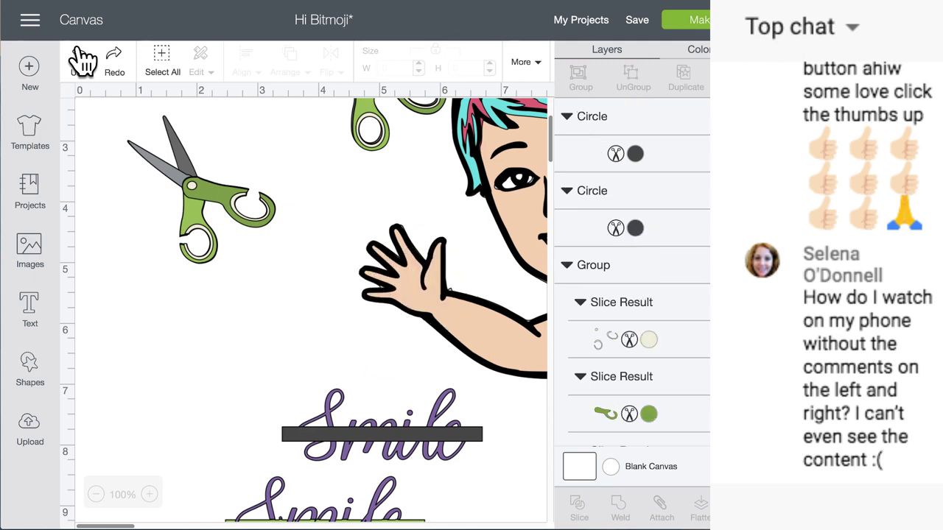
left_click(81, 59)
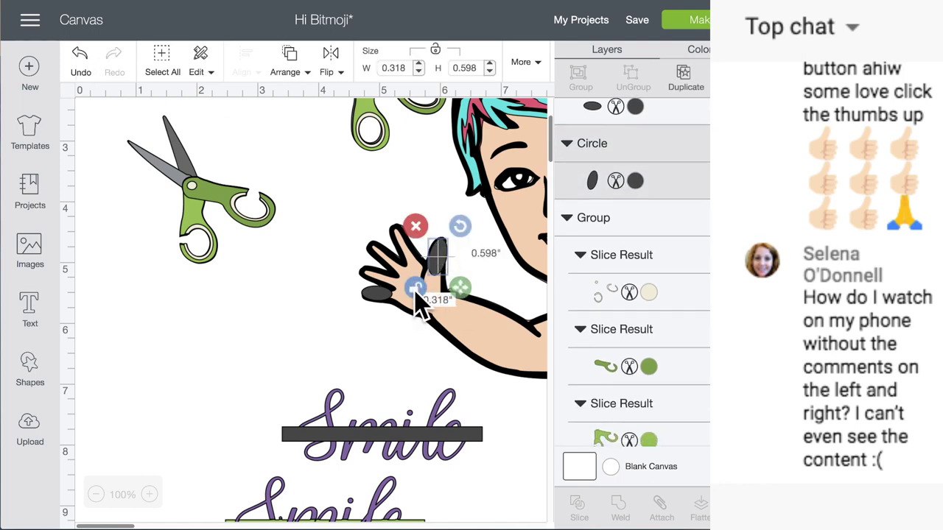
Shrink the oval over the thumb to about 0.279 by 0.444 inches and reposition the sliced scissors clear of the hand
left_click_drag(467, 295, 443, 245)
left_click_drag(248, 211, 371, 238)
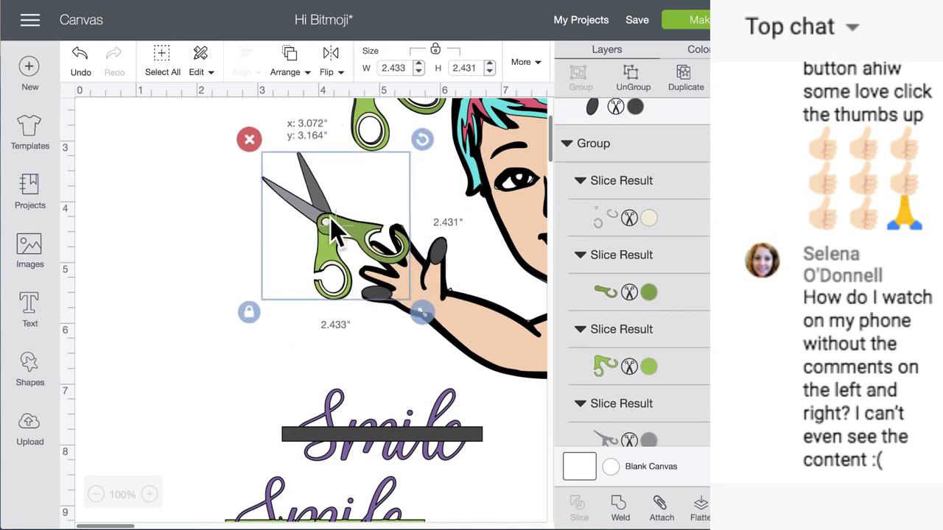
key("ctrl+z")
left_click_drag(369, 131, 347, 164)
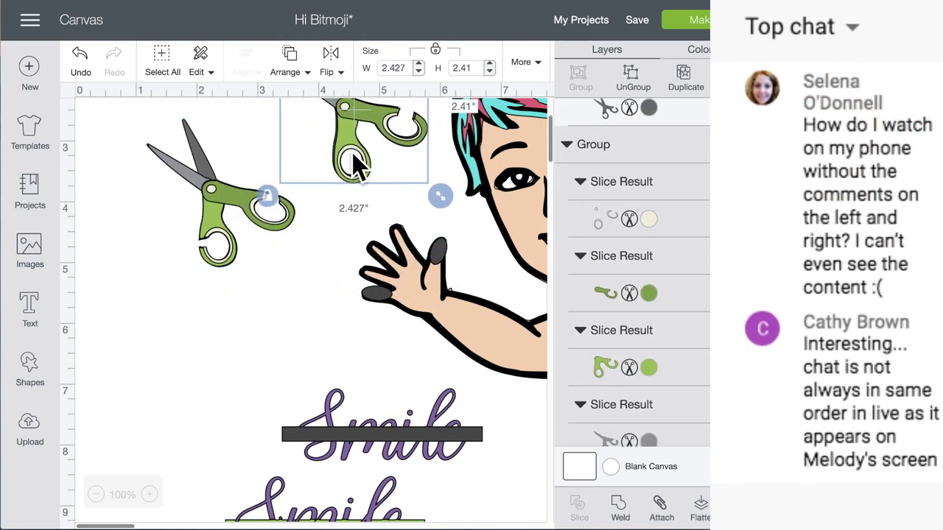
Look up the source image of the sliced scissors' cream layer and insert the Scissor image #M40CAC
left_click(649, 221)
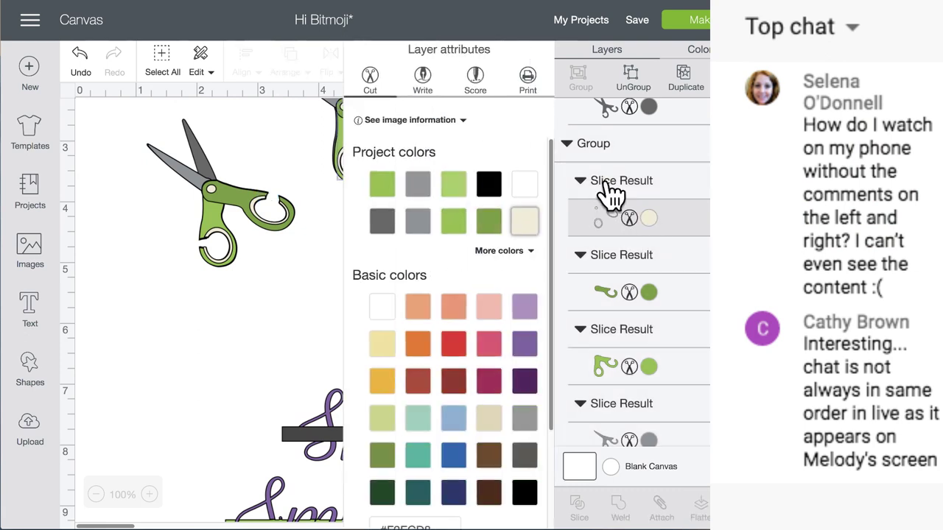
left_click(439, 120)
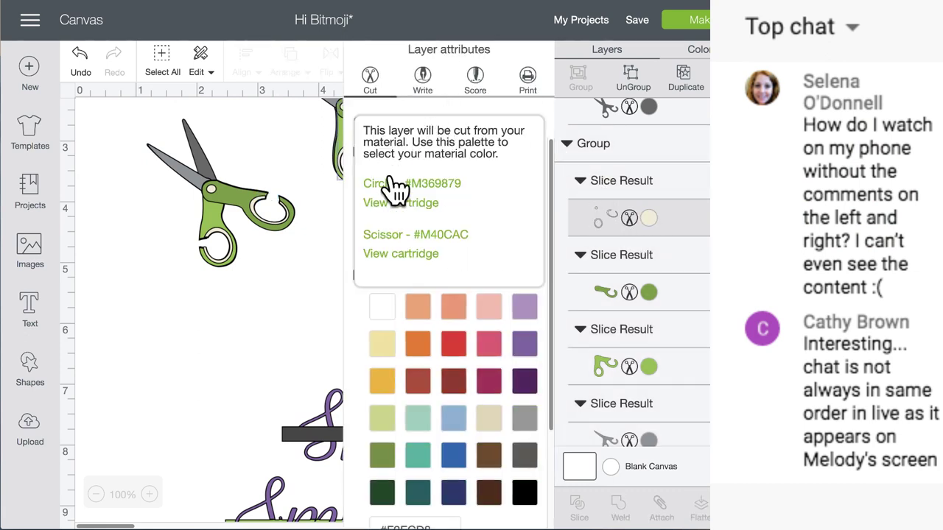
left_click(413, 235)
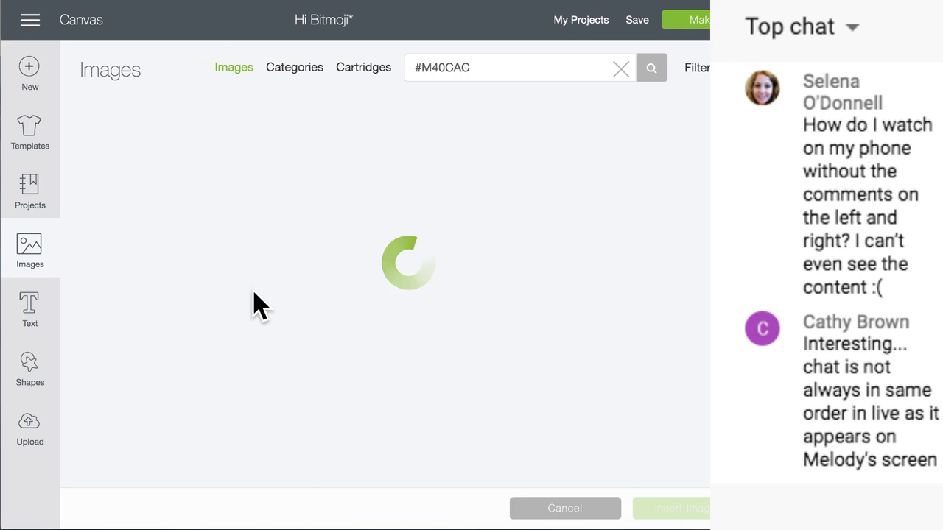
left_click(292, 245)
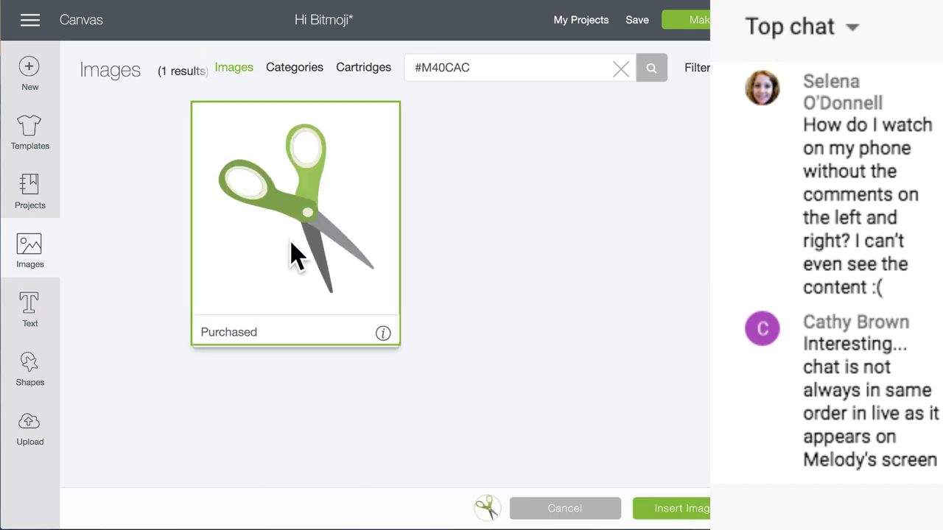
left_click(670, 508)
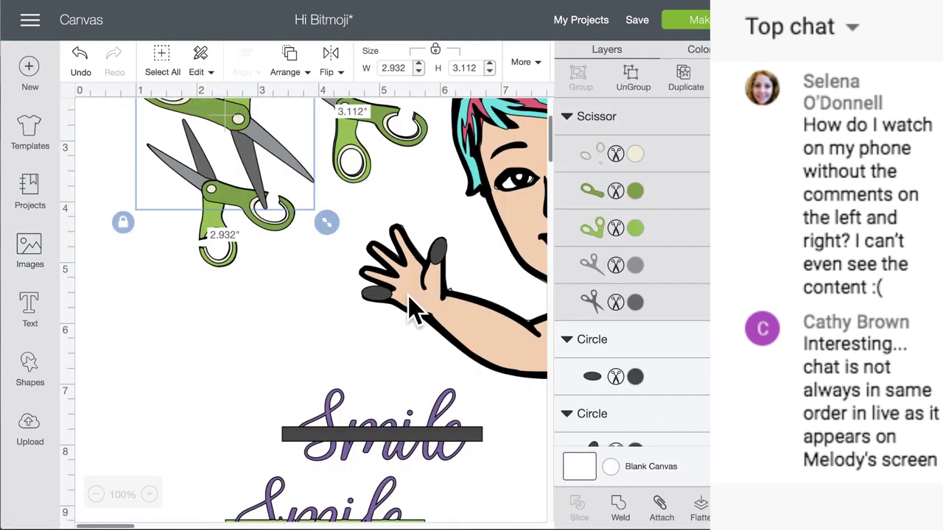
Rotate the whole scissors, scale them to about 2.335 by 2.247 inches, and fit them over the hand at the back
left_click_drag(288, 183, 379, 350)
left_click_drag(420, 183, 293, 423)
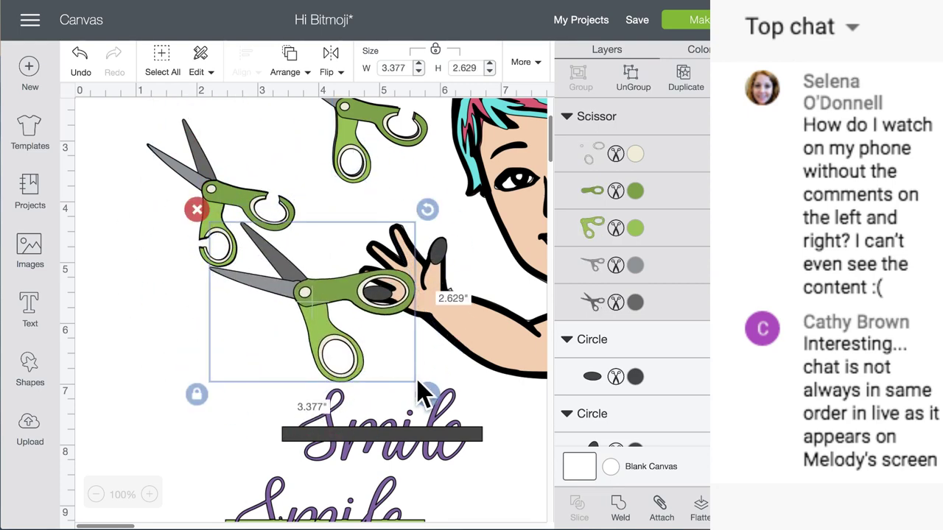
left_click_drag(430, 396, 372, 331)
left_click_drag(303, 263, 400, 255)
left_click_drag(470, 193, 495, 225)
left_click_drag(432, 270, 417, 262)
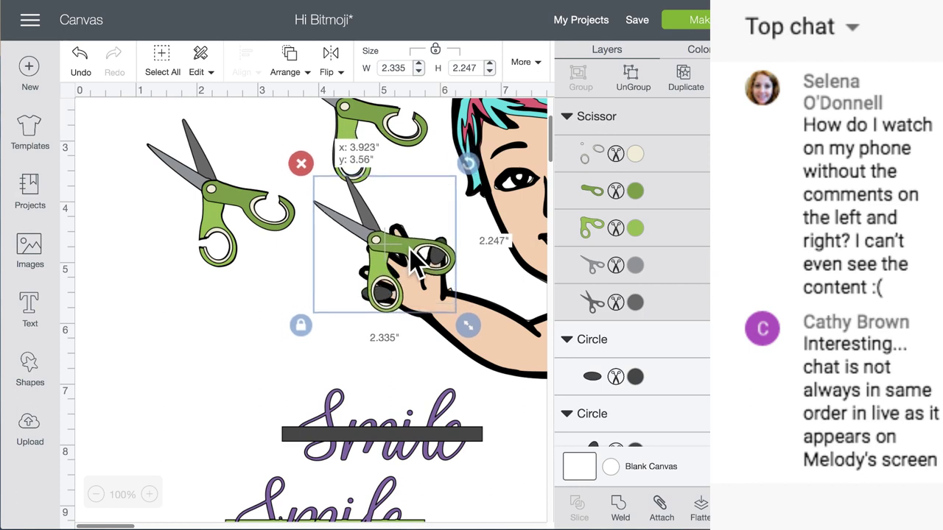
left_click_drag(418, 259, 418, 260)
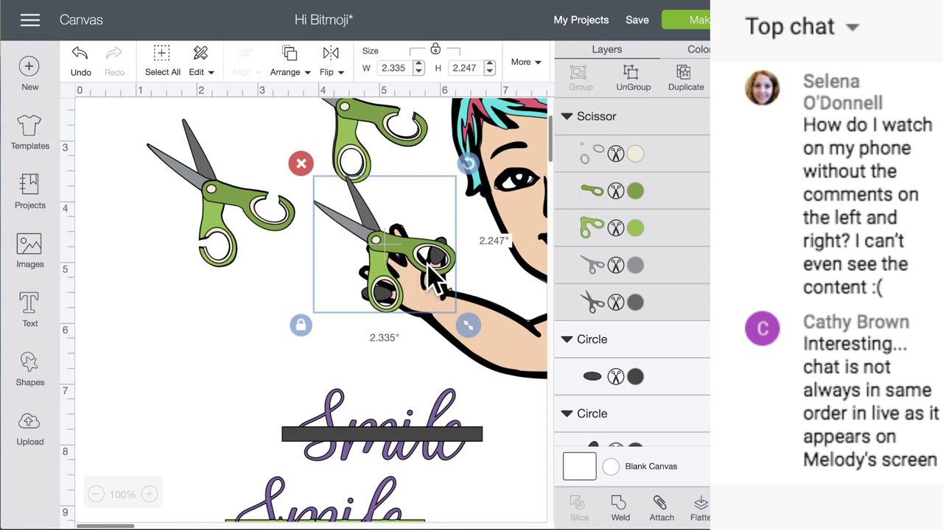
left_click(306, 72)
left_click(298, 103)
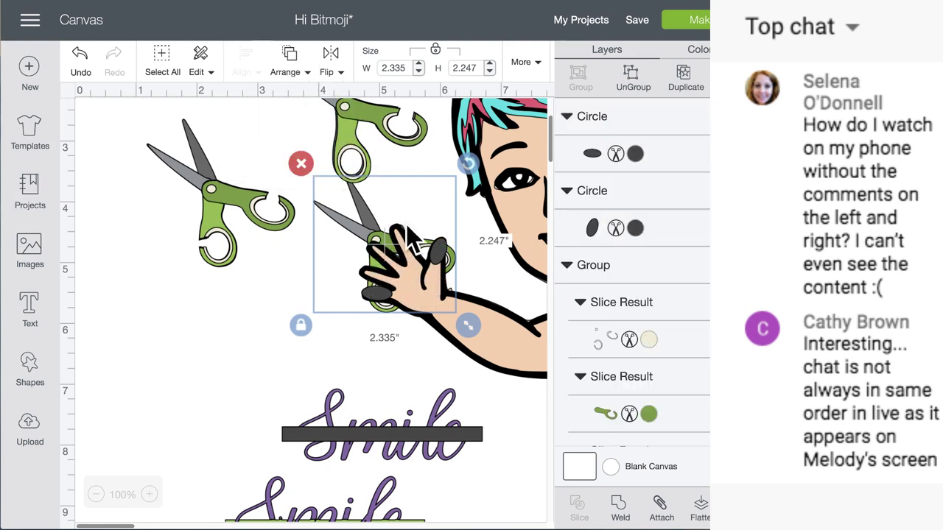
Weld the two ovals on the thumb and finger and make four duplicates of the result
left_click(439, 259)
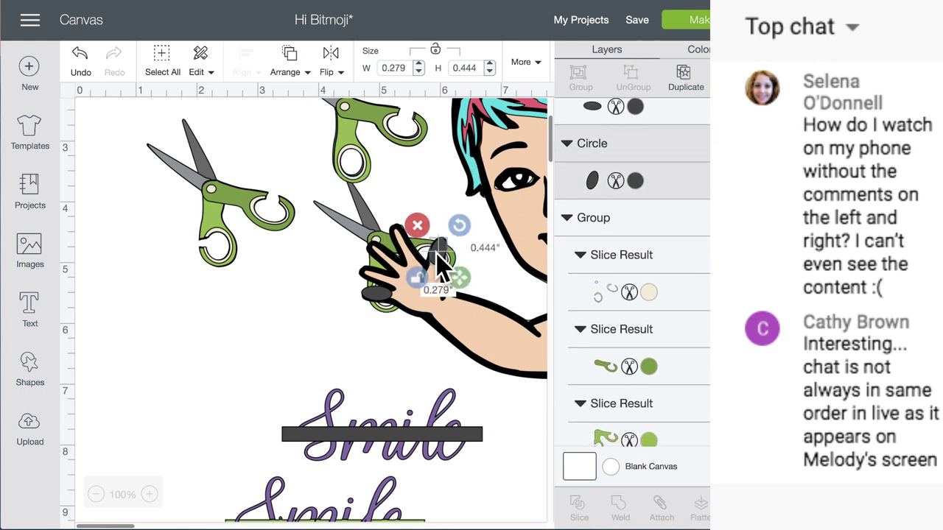
left_click(382, 303, "shift")
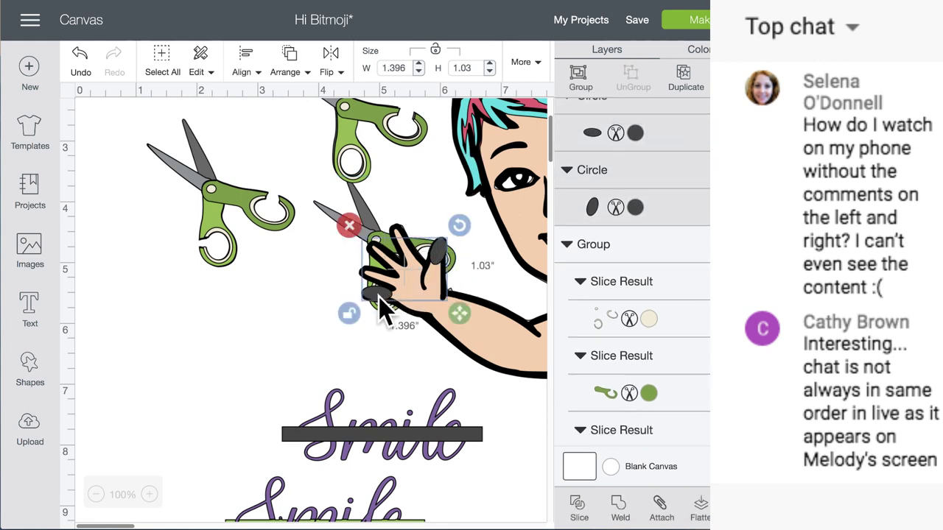
left_click(620, 507)
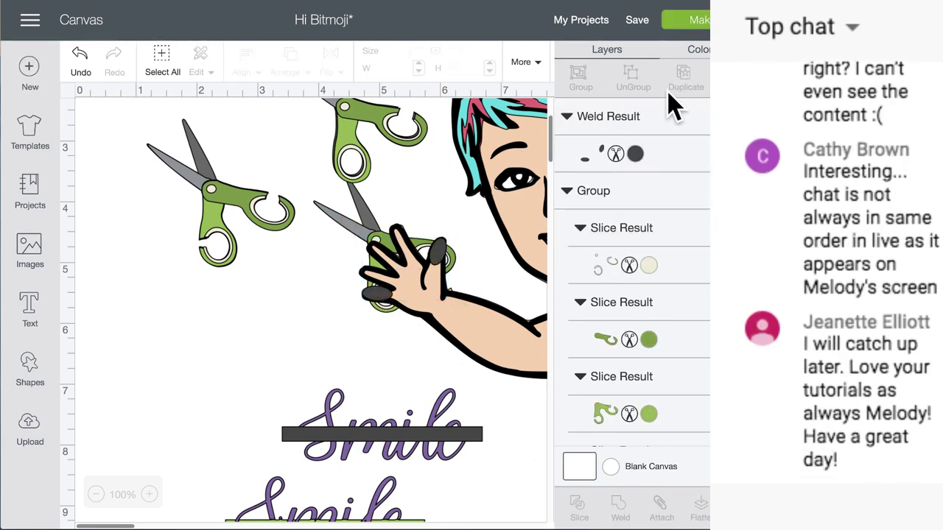
left_click(451, 258)
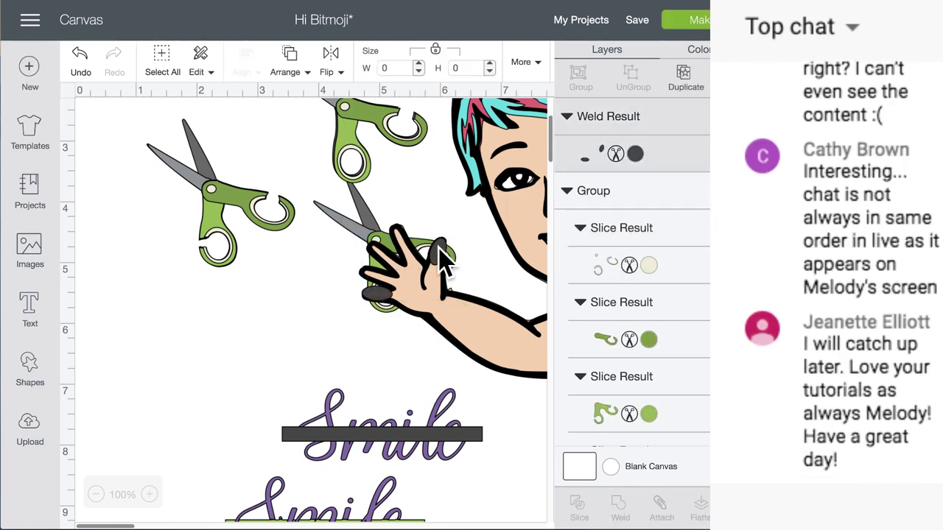
left_click(683, 75)
left_click(686, 76)
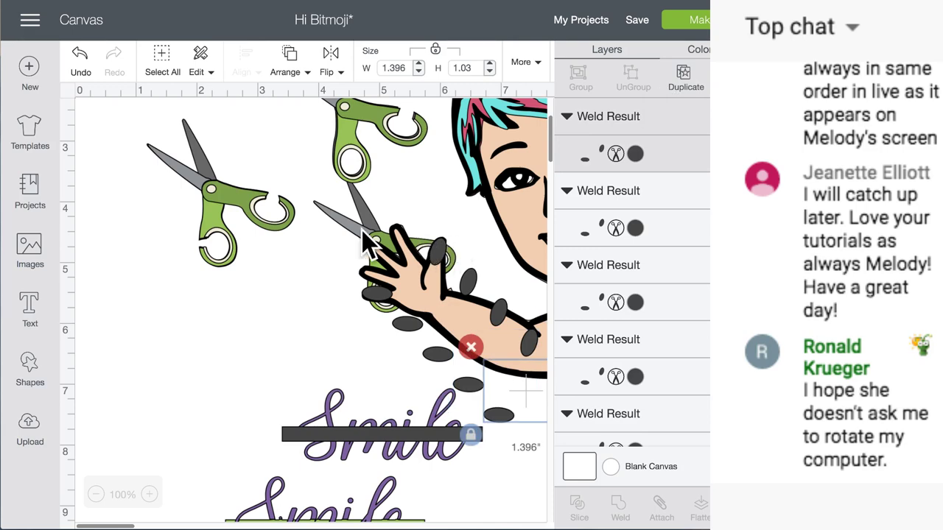
Group the whole scissors with the original welded ovals and move the group off the hand to the empty canvas area
left_click(324, 224)
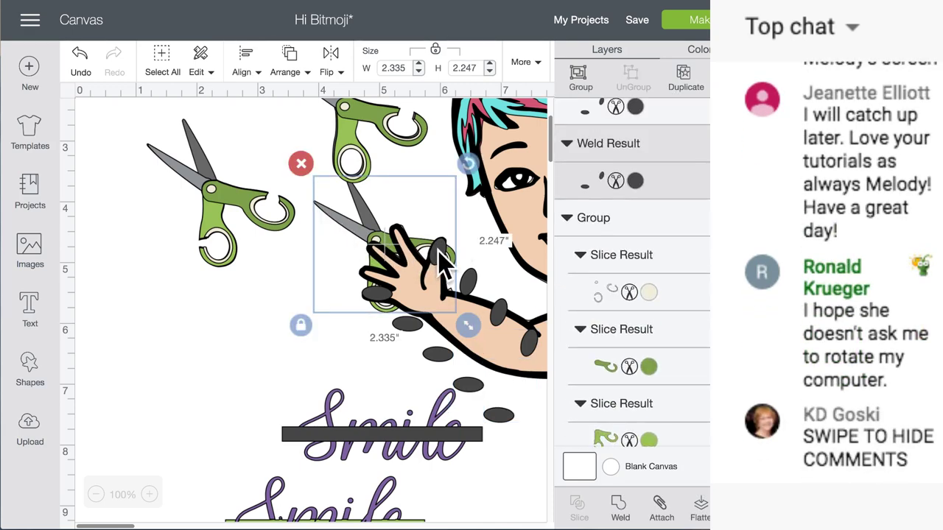
left_click(580, 76)
left_click_drag(423, 269, 228, 332)
left_click(304, 331)
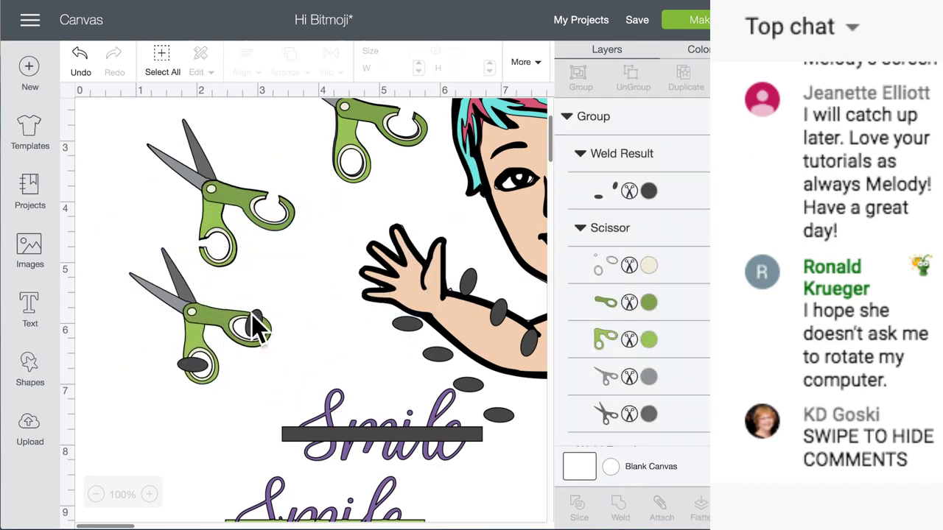
Ungroup the welded ovals from the scissors, and ungroup the scissors into separate layers
left_click(190, 315)
left_click(627, 77)
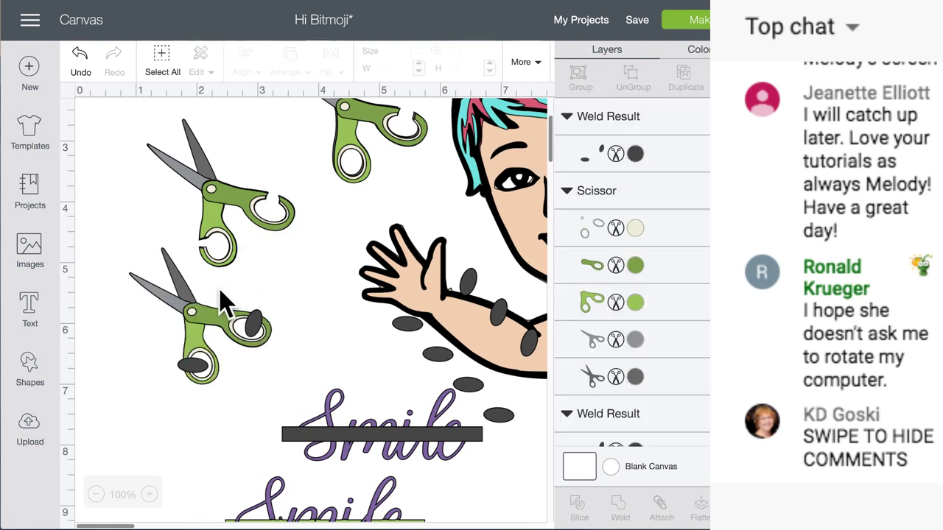
left_click(190, 312)
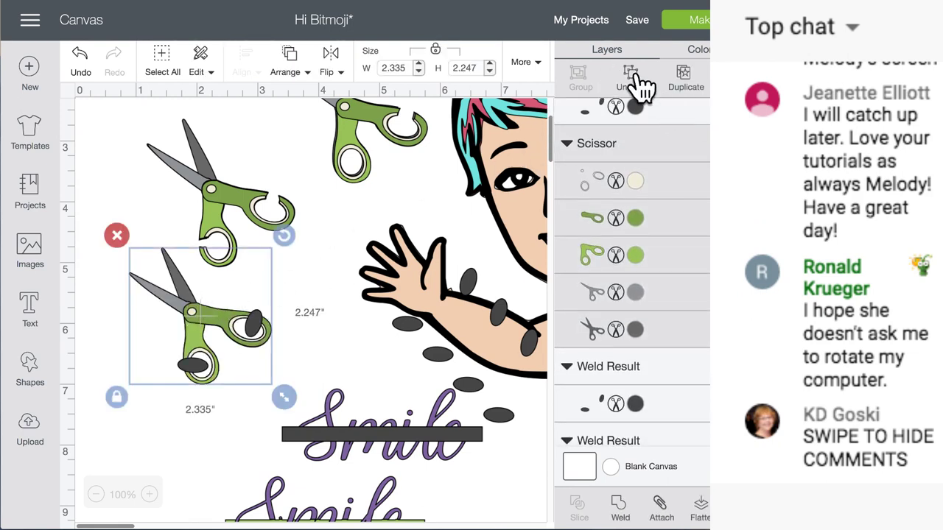
left_click(634, 77)
Place a duplicate pair of welded ovals over the scissors' handle loops and bring it to the front
left_click_drag(408, 325, 196, 375)
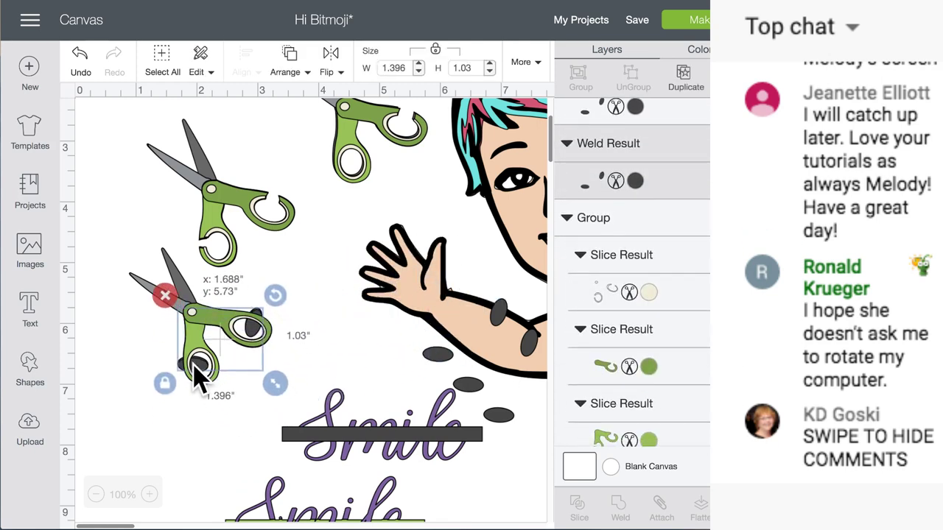
left_click(301, 69)
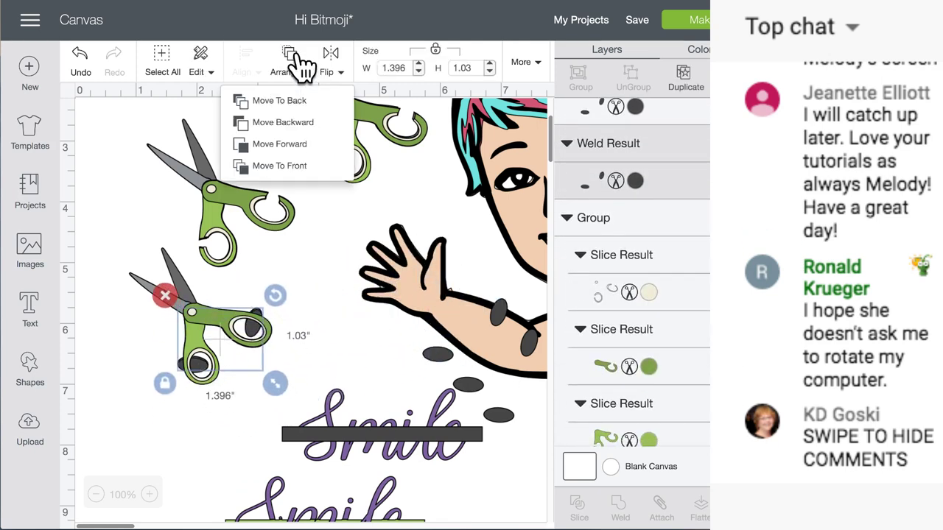
left_click(291, 167)
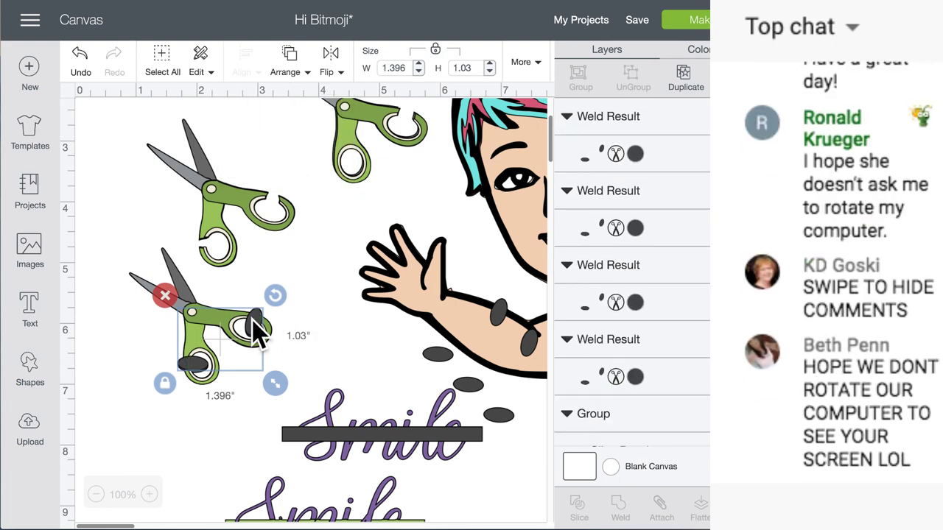
Slice the front pair of welded ovals with the dark green handle piece
left_click(254, 332)
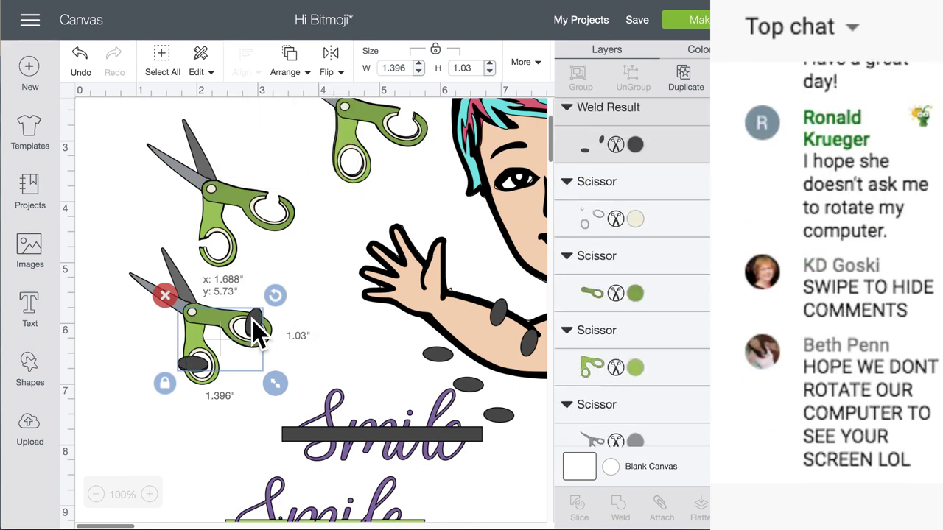
left_click(204, 322, "shift")
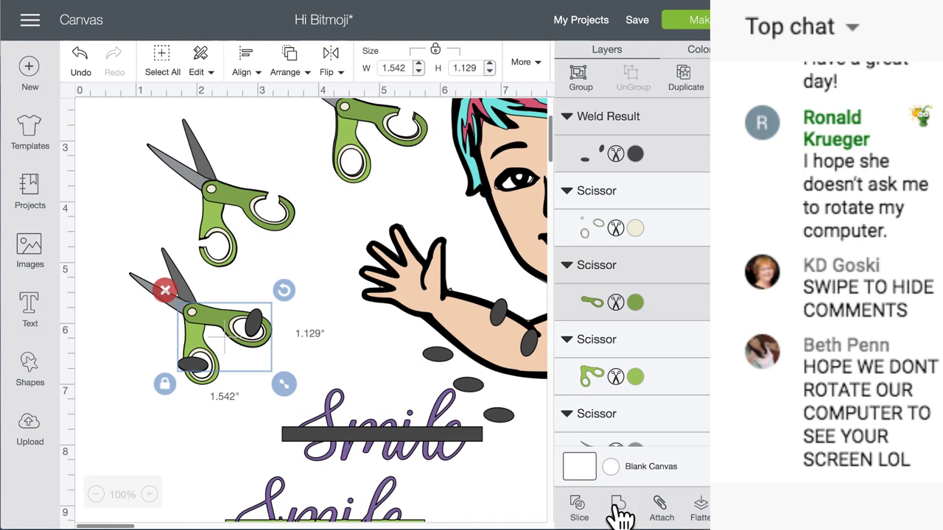
left_click(579, 505)
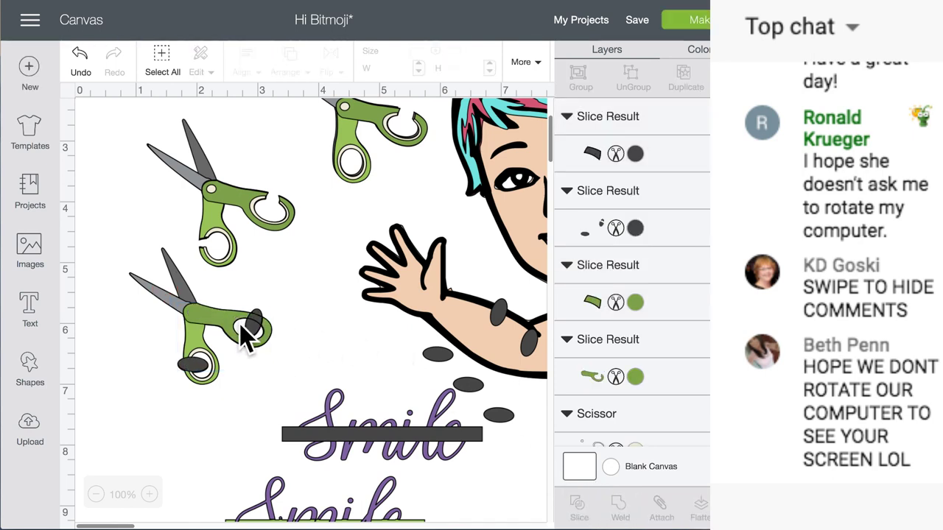
Place another duplicate pair of welded ovals over the handle loops at the front and recolor it crimson
left_click(442, 359)
left_click_drag(447, 362, 193, 376)
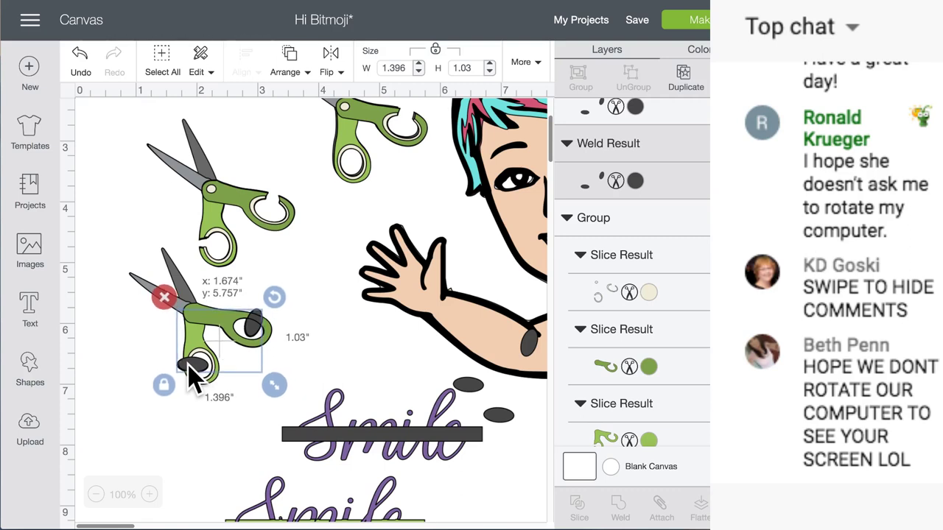
left_click(290, 67)
left_click(298, 168)
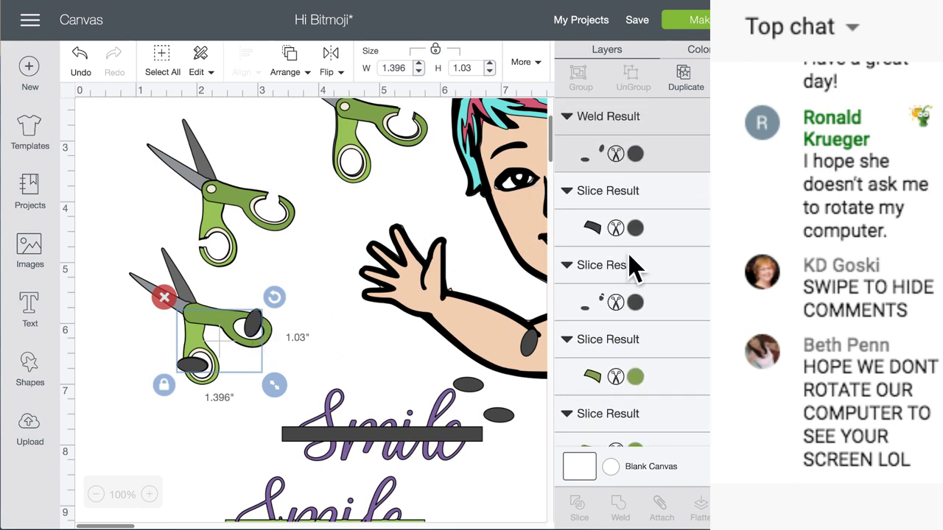
left_click(635, 153)
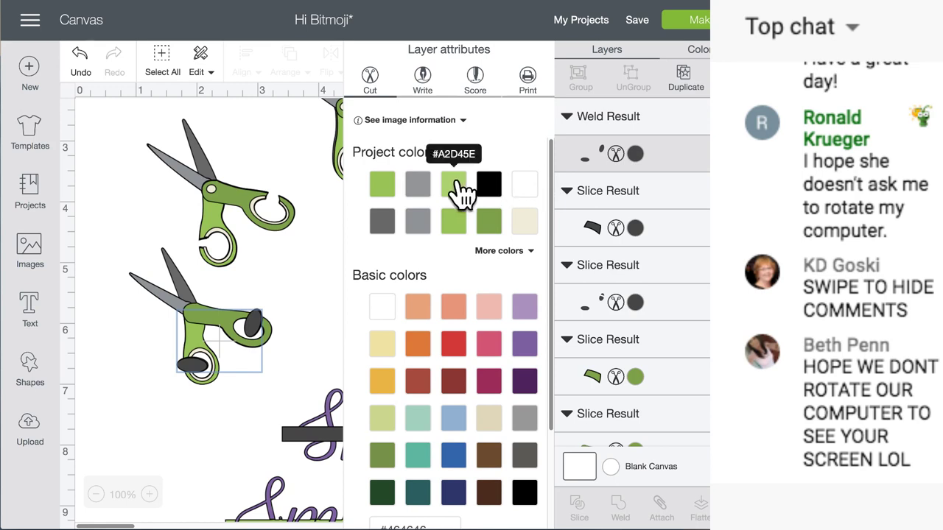
left_click(489, 381)
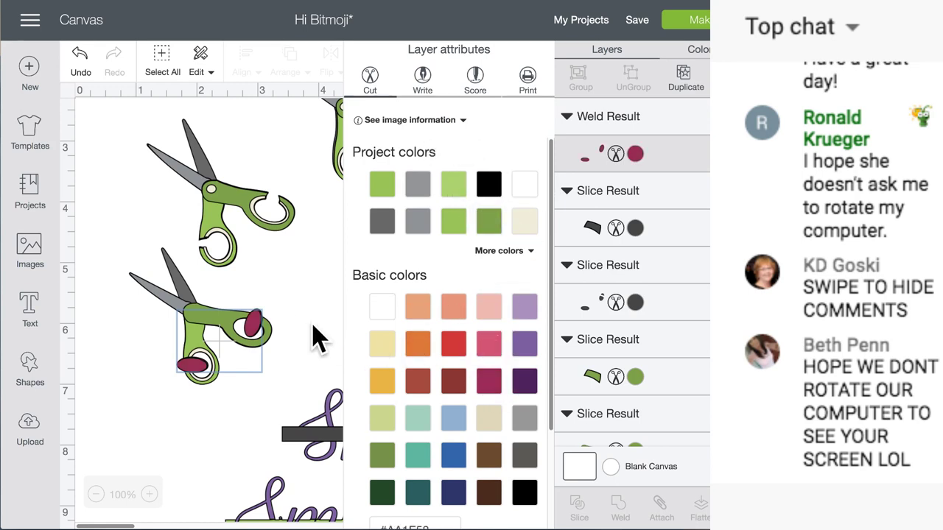
Align the crimson welded ovals over the handle loops and slice them with the dark gray scissors layer
left_click(267, 338)
left_click_drag(252, 322, 254, 321)
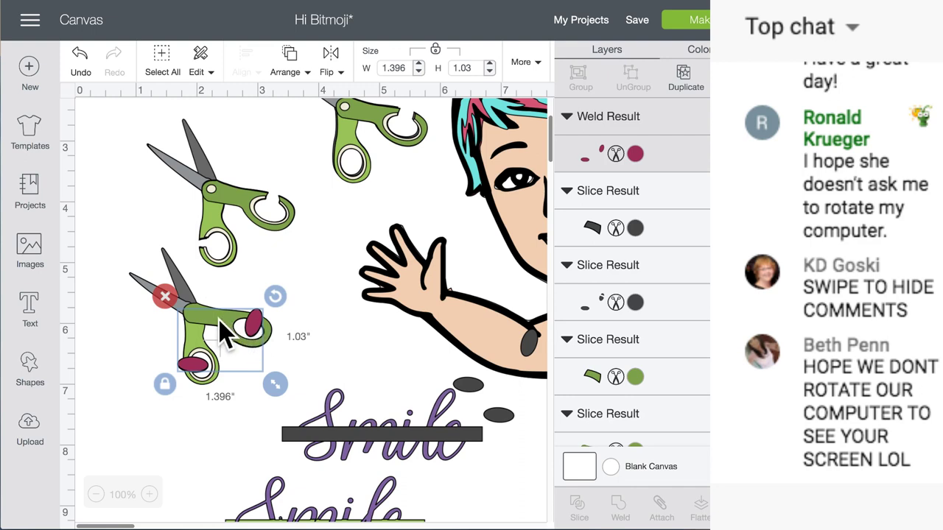
left_click(165, 257, "shift")
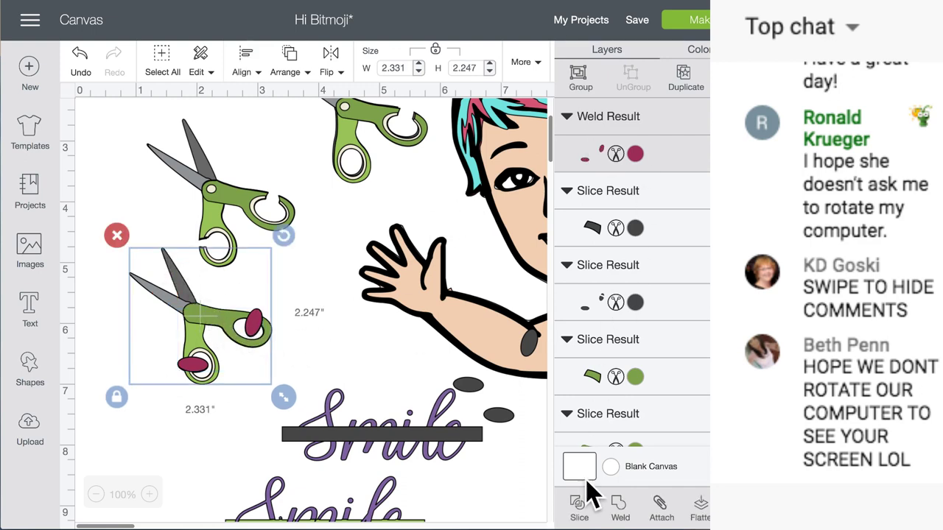
left_click(578, 512)
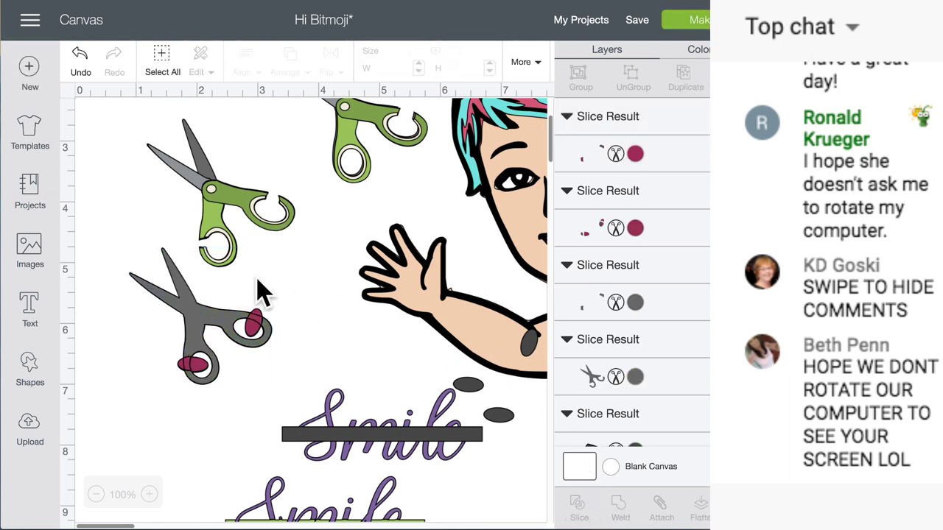
Place another pair of welded ovals over the handle loops and slice it with the dark gray scissors layer
left_click_drag(459, 385, 191, 372)
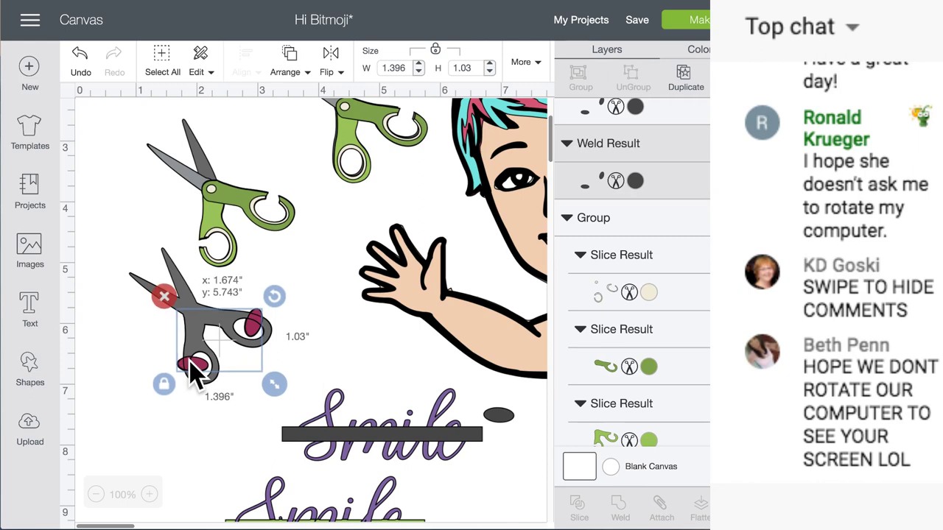
left_click(191, 305, "shift")
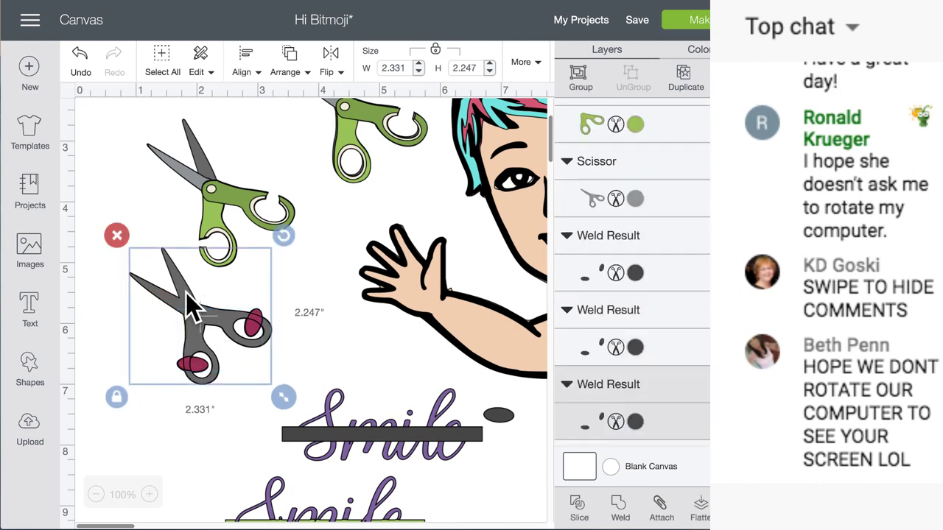
left_click(582, 510)
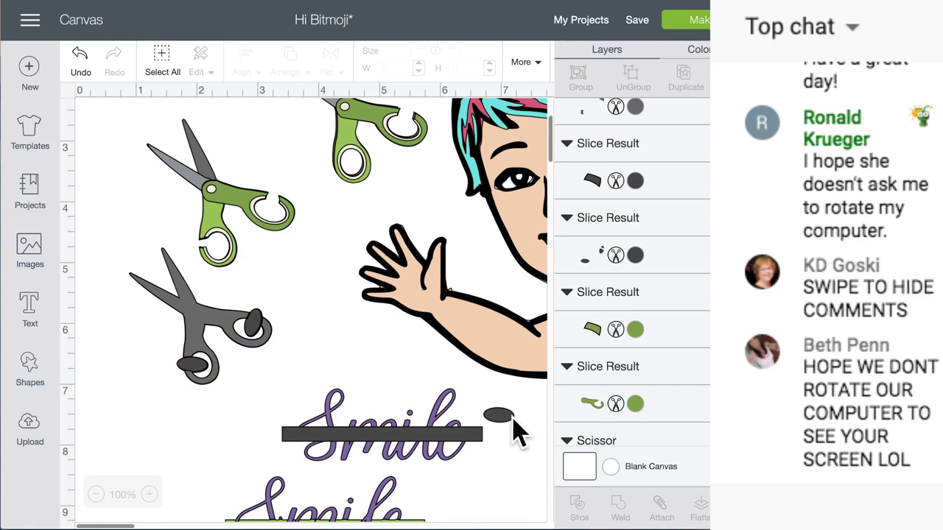
Move the cut dark gray scissors layer and the leftover oval pieces away from the handle toward the hand
left_click_drag(499, 425, 388, 397)
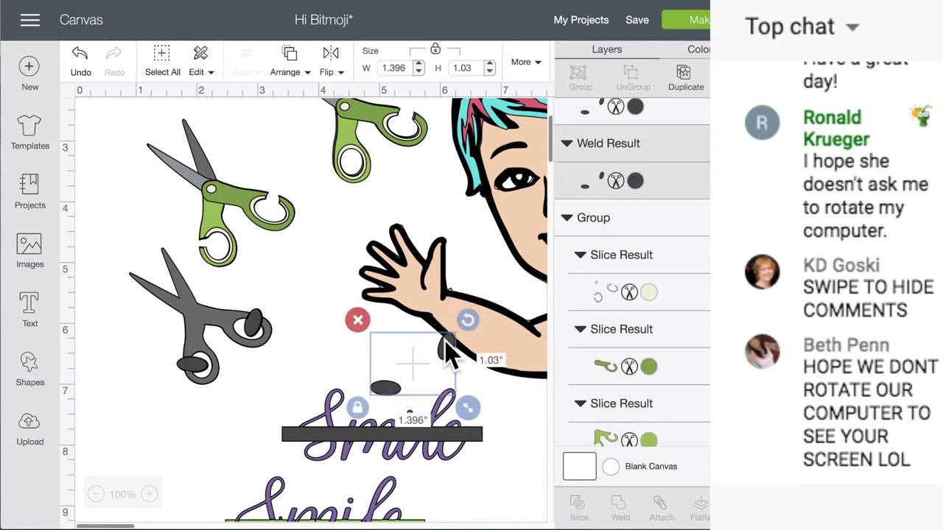
left_click(209, 317)
left_click_drag(200, 319, 333, 196)
left_click_drag(214, 324, 292, 242)
left_click(200, 319)
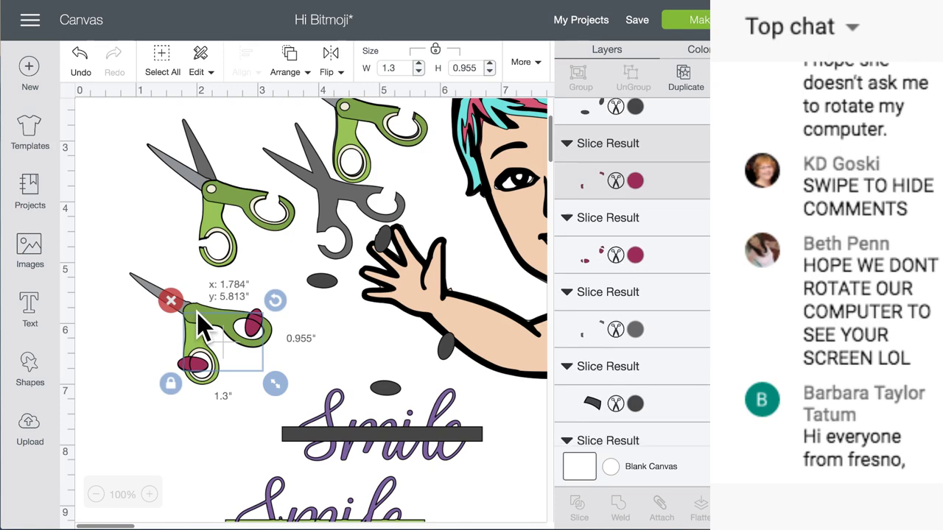
left_click_drag(200, 322, 311, 225)
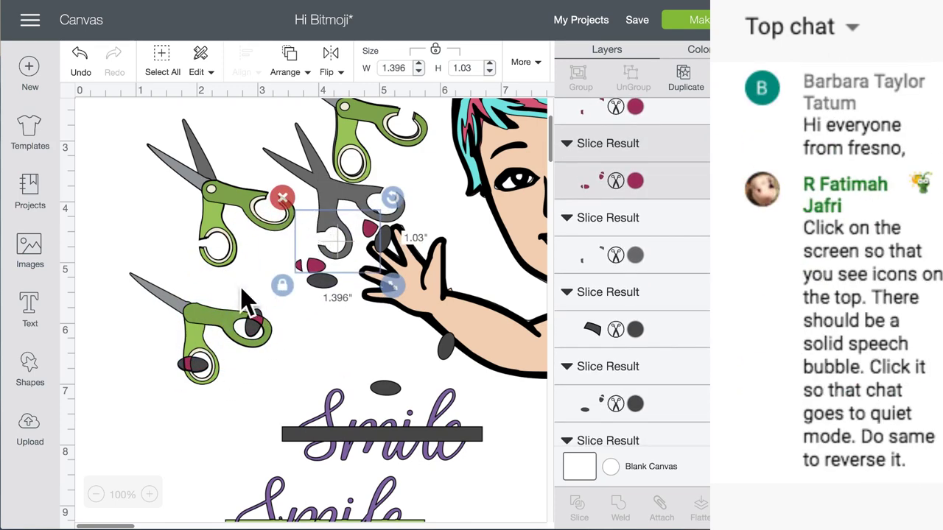
Place a pair of welded ovals over the handle loops and slice it with the light gray scissors layer
left_click_drag(164, 301, 161, 260)
left_click(79, 57)
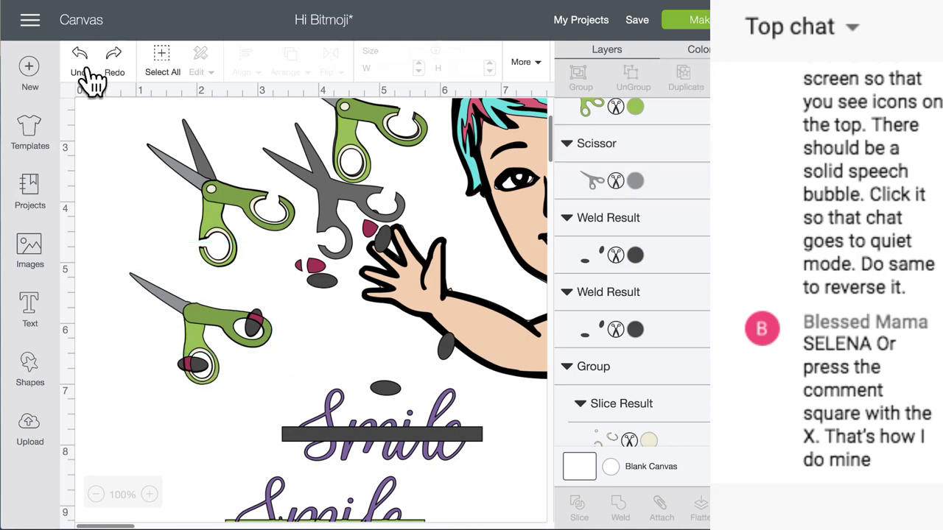
left_click_drag(185, 360, 180, 363)
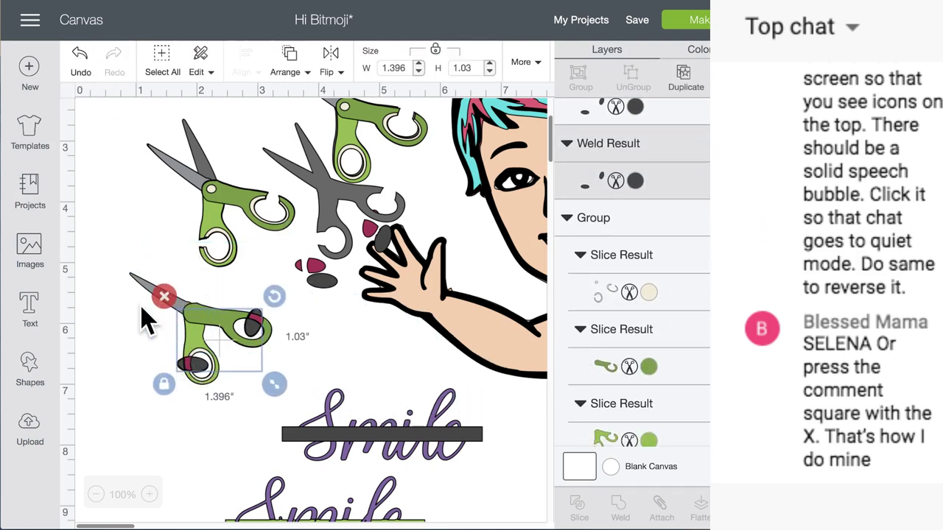
left_click(135, 280, "shift")
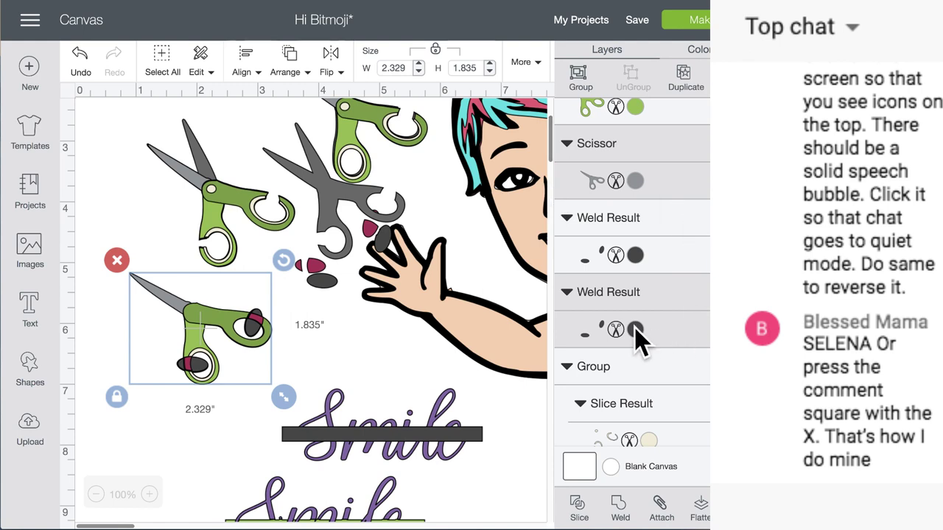
left_click(579, 509)
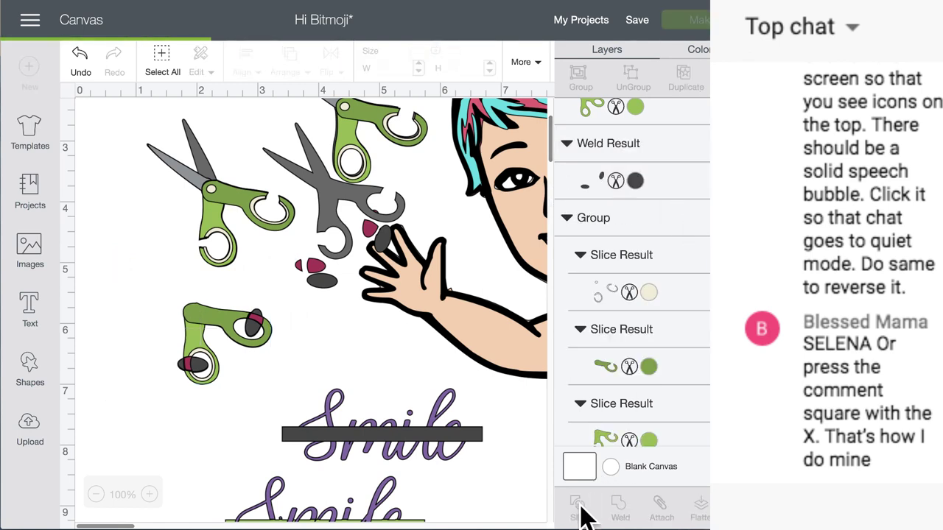
Move the cut light gray scissors layer off the handle to the empty area above the Smile text
left_click_drag(214, 328, 295, 359)
left_click(269, 354)
left_click_drag(211, 328, 341, 366)
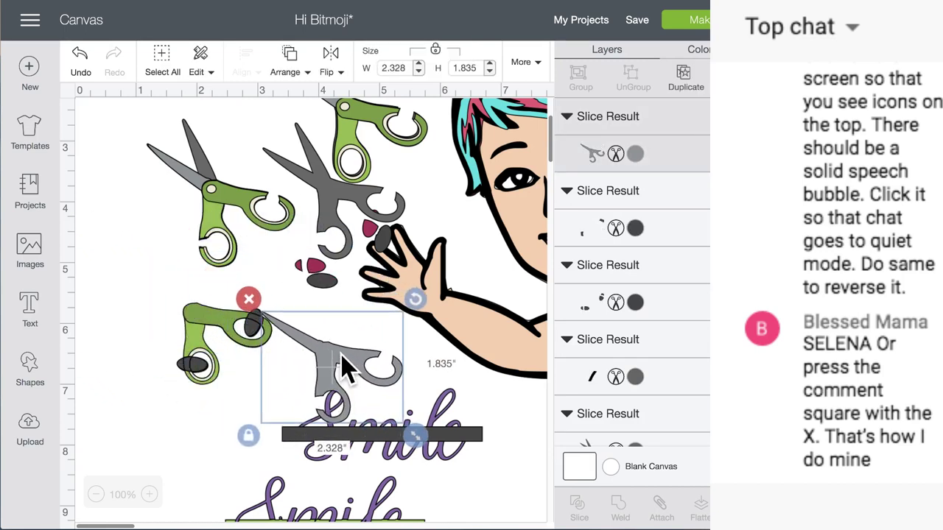
Delete the leftover oval pieces around the handle loops and move the cut dark green handle aside
left_click_drag(219, 335, 283, 243)
left_click_drag(202, 333, 247, 242)
left_click(192, 254)
left_click(253, 267)
left_click_drag(221, 335, 232, 273)
left_click_drag(221, 325, 188, 298)
left_click_drag(254, 338, 228, 331)
left_click(254, 338)
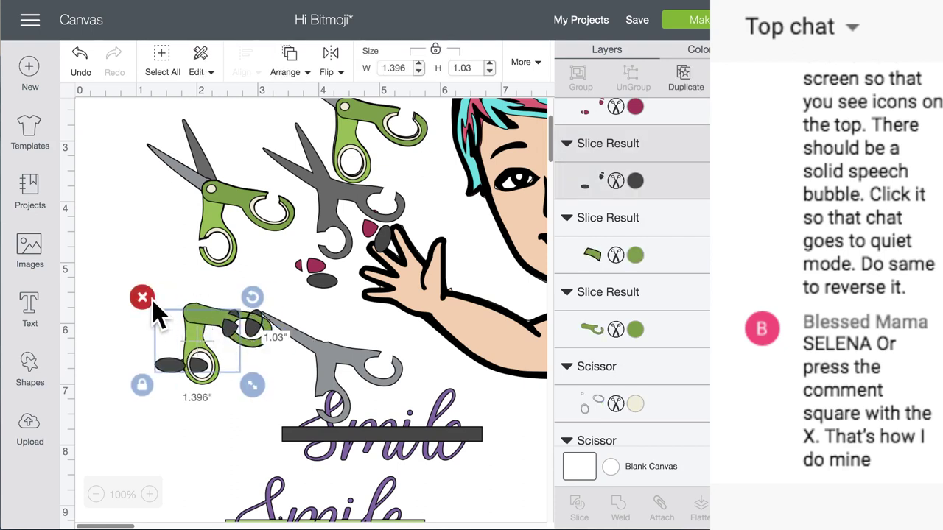
left_click(148, 301)
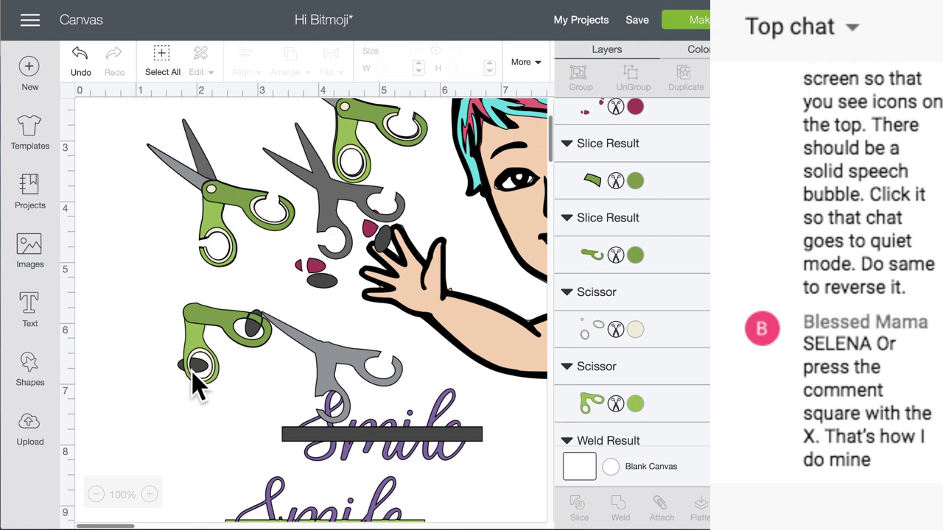
left_click(254, 339)
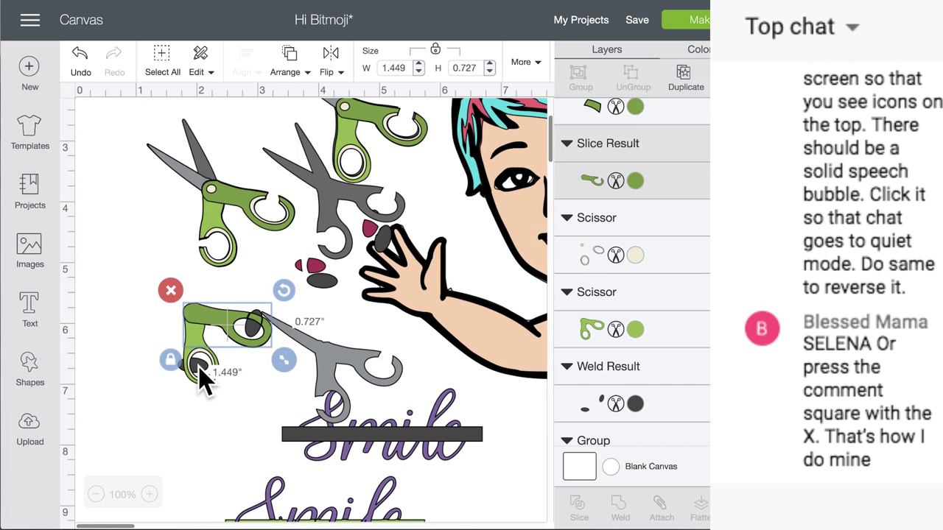
left_click_drag(254, 336, 300, 278)
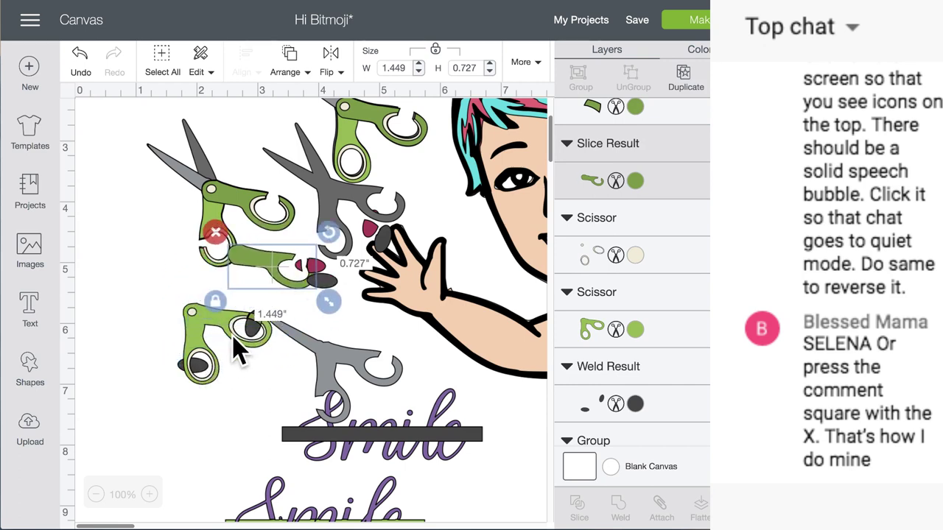
Place a duplicate pair of welded ovals over the loops and slice it with the light green handle piece
left_click(235, 350)
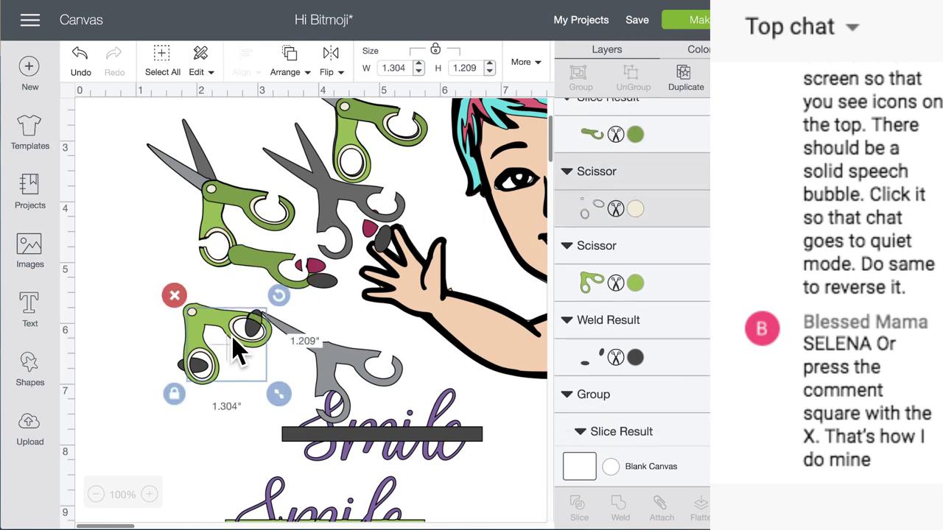
left_click(182, 364)
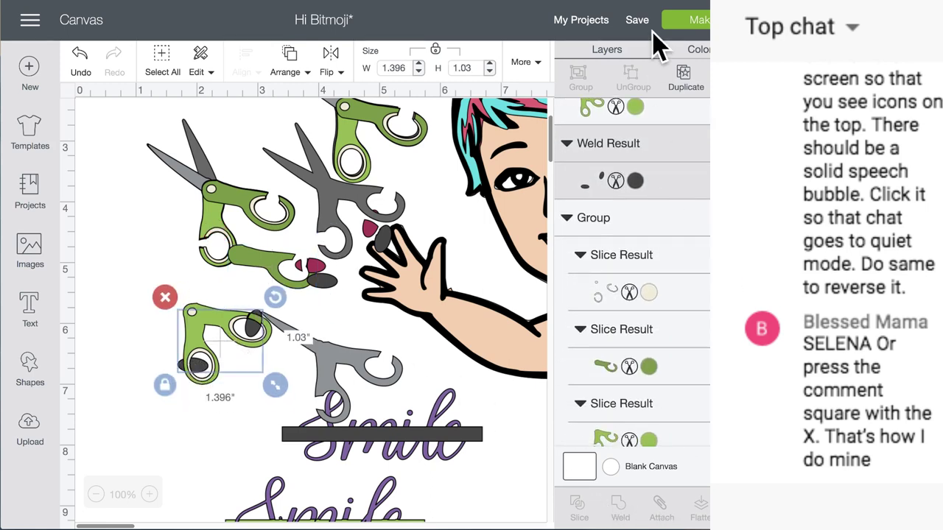
left_click(693, 79)
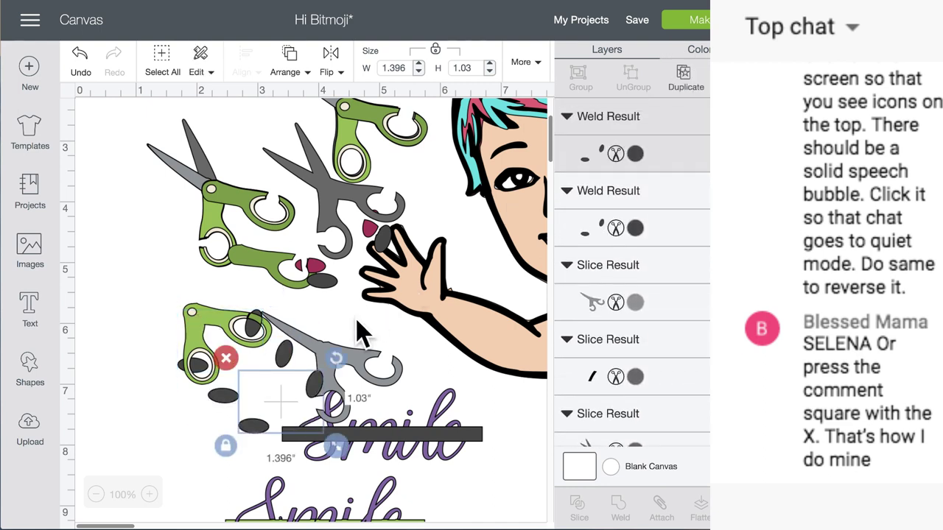
left_click_drag(314, 392, 254, 331)
left_click_drag(254, 332, 253, 330)
left_click(195, 316)
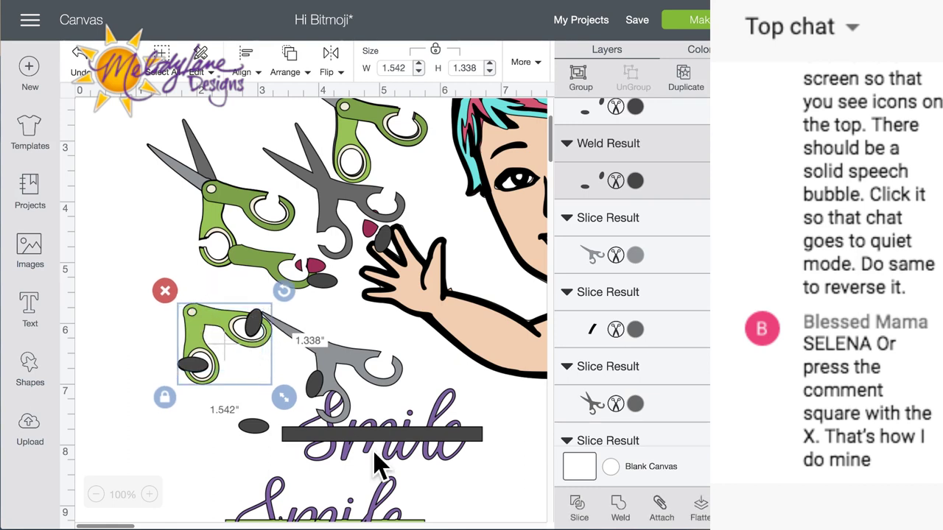
left_click(579, 508)
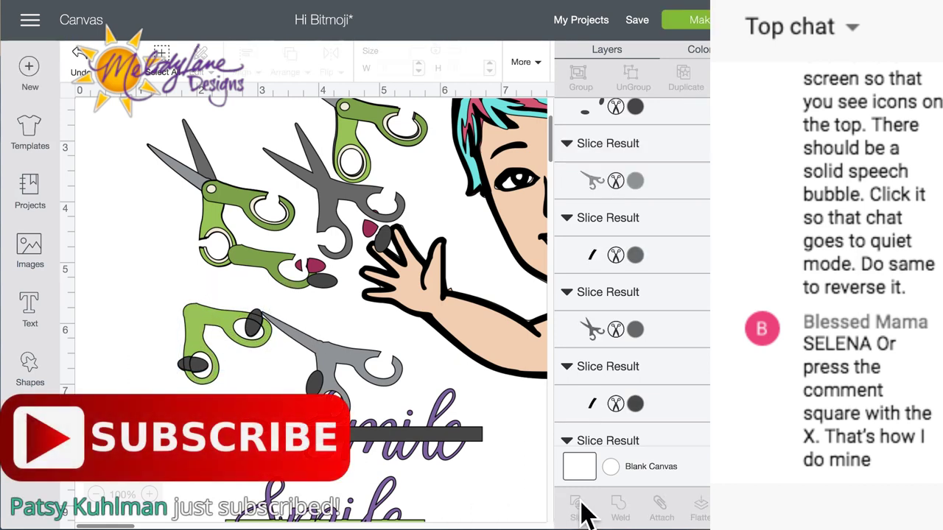
Move the leftover oval pieces off the light green handle and delete them
left_click(209, 375)
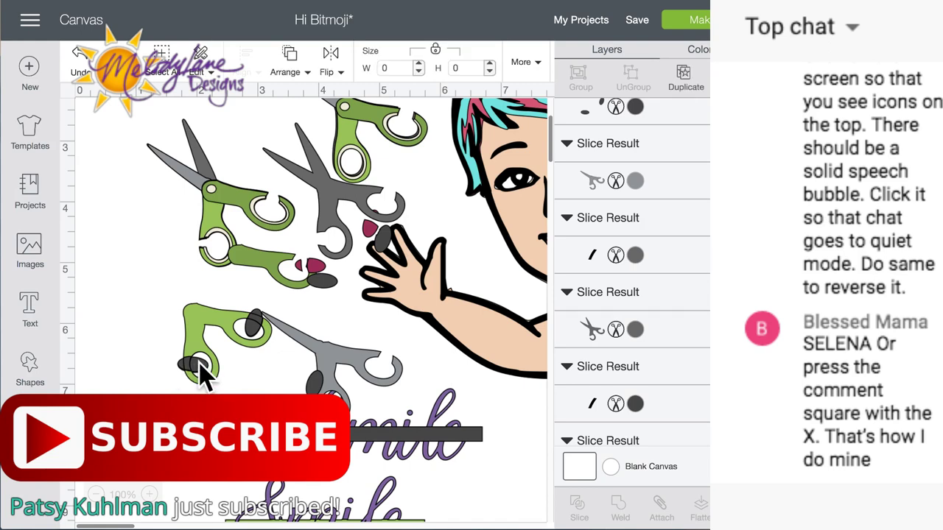
left_click_drag(198, 370, 336, 394)
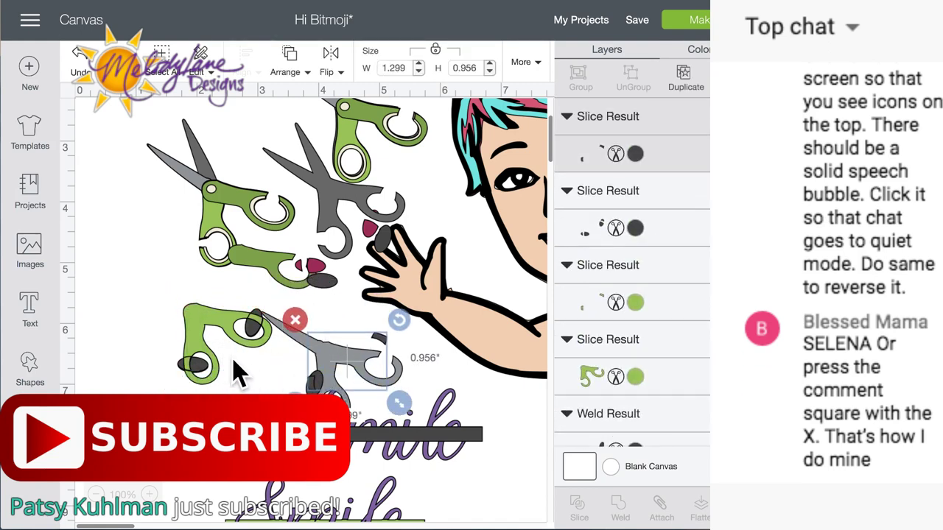
left_click_drag(195, 358, 145, 225)
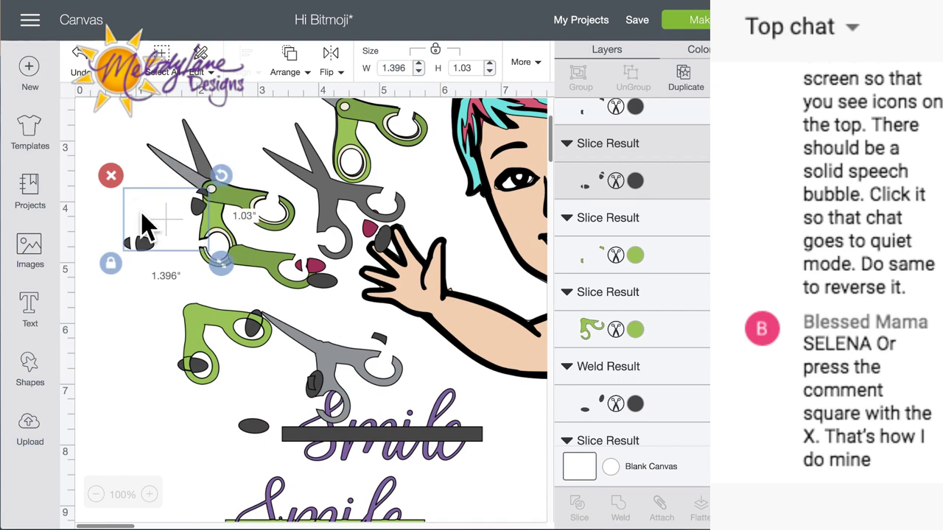
left_click(186, 381)
left_click_drag(188, 380, 132, 302)
left_click(200, 389)
left_click_drag(199, 389, 168, 390)
left_click(144, 338)
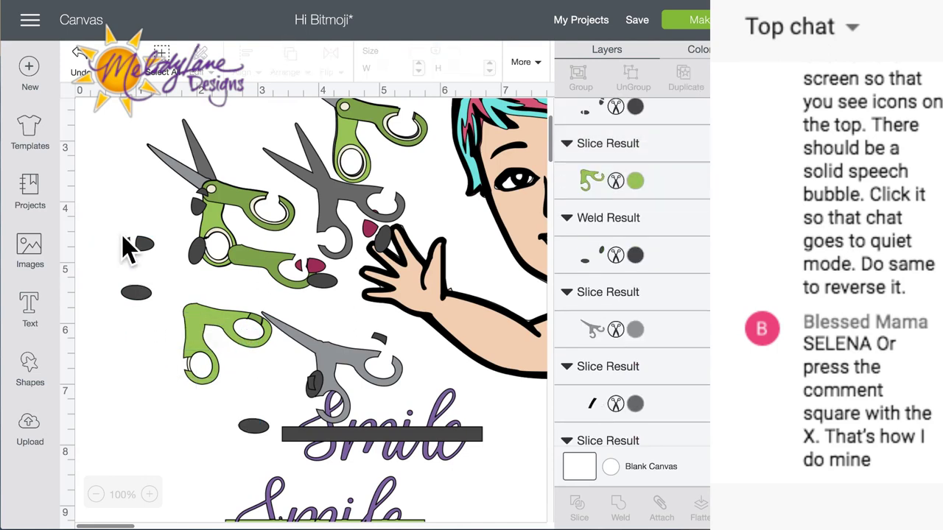
left_click(136, 293)
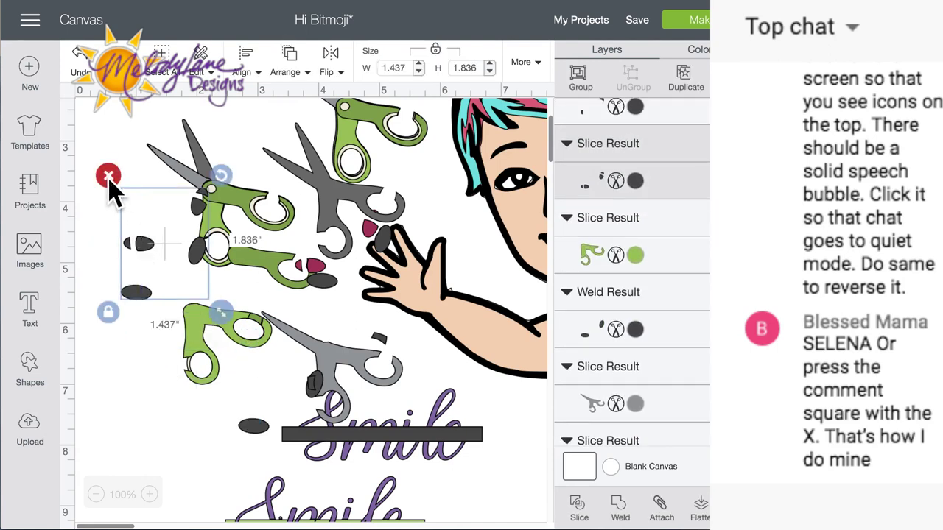
left_click(106, 176)
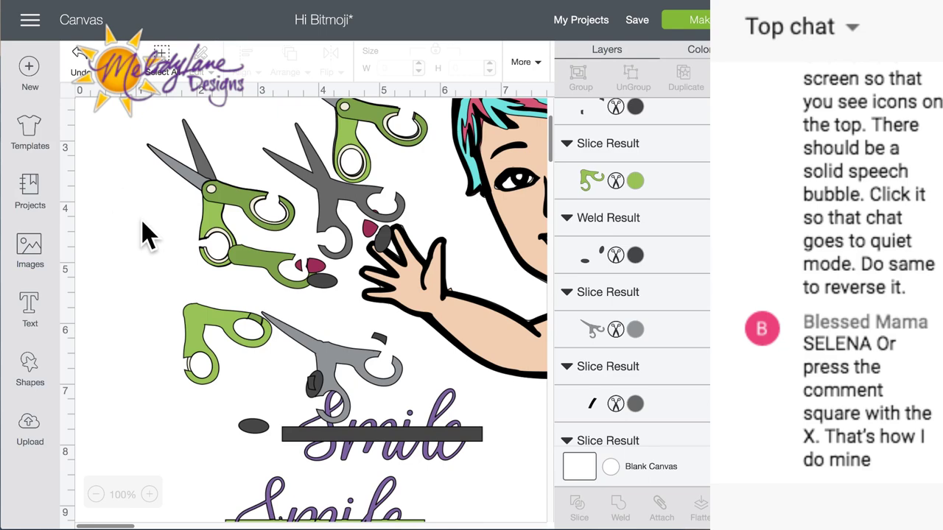
Move the cream loop pieces aside and align the cut light gray scissors layer with the light green handle
left_click_drag(249, 332, 181, 308)
left_click_drag(324, 347, 143, 130)
left_click(256, 317)
left_click_drag(329, 368, 147, 302)
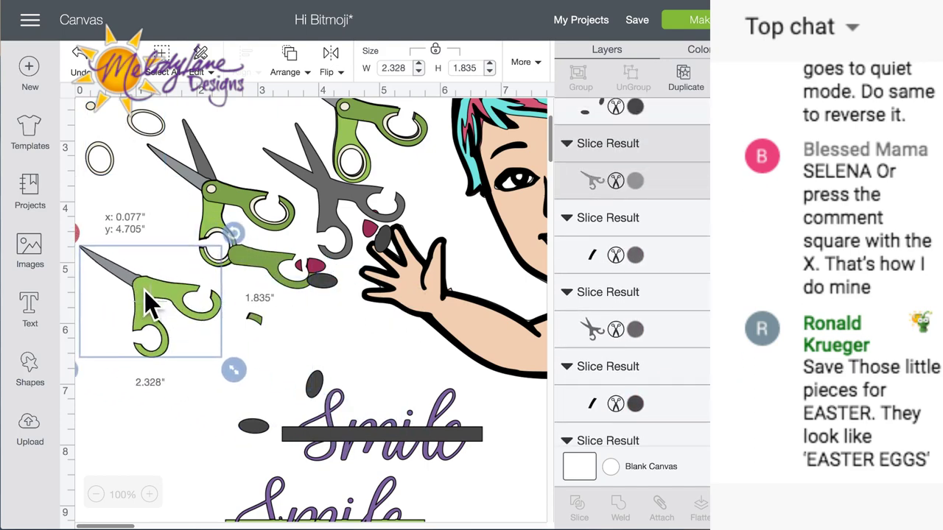
Fit the cut dark green handle onto the scissors at the front, and align the dark gray layer with them
left_click_drag(256, 271, 171, 300)
left_click(297, 71)
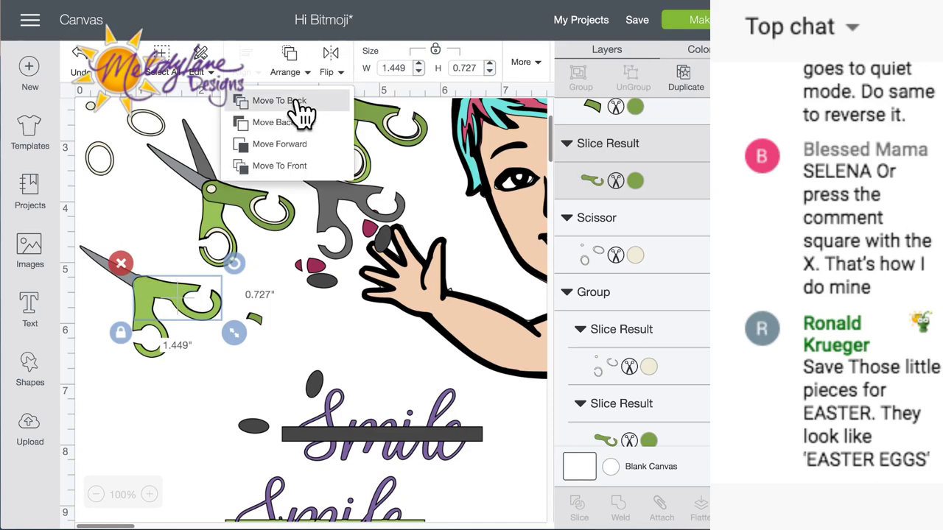
left_click(291, 166)
left_click_drag(336, 200, 153, 306)
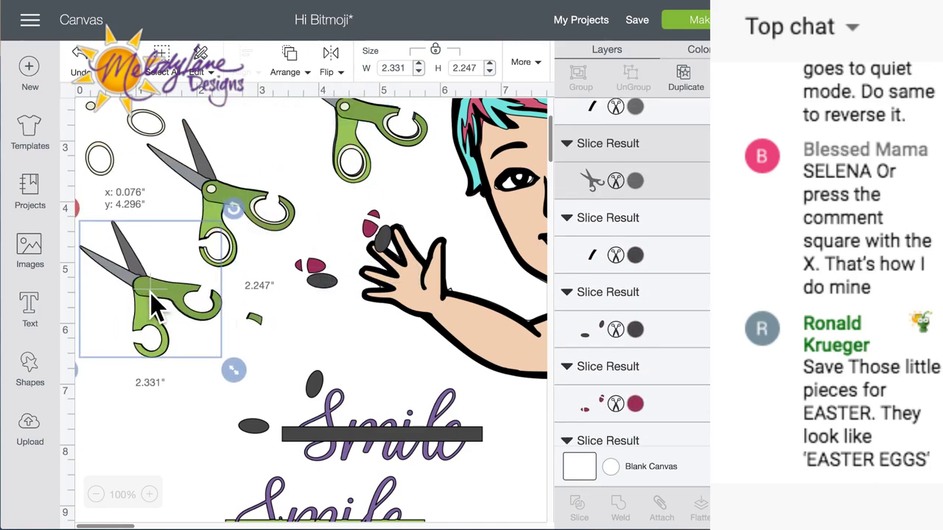
Select all the reassembled cut scissors layers and group them
left_click_drag(184, 396, 133, 229)
left_click(188, 419)
left_click_drag(148, 368, 131, 287)
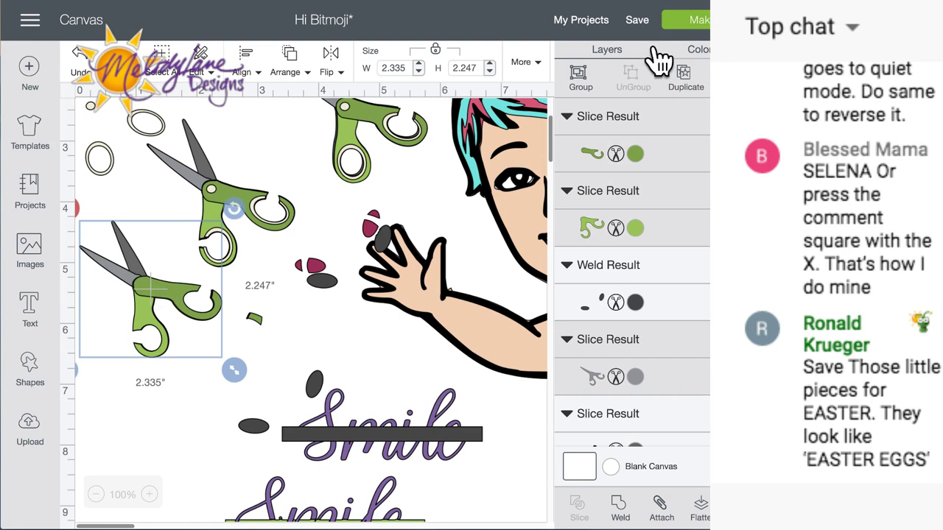
left_click(579, 77)
Move the stray oval pieces off the hand and place the grouped scissors over the Bitmoji's fingers
left_click_drag(383, 250, 250, 435)
left_click_drag(372, 236, 221, 375)
left_click(188, 343)
left_click_drag(182, 311, 403, 258)
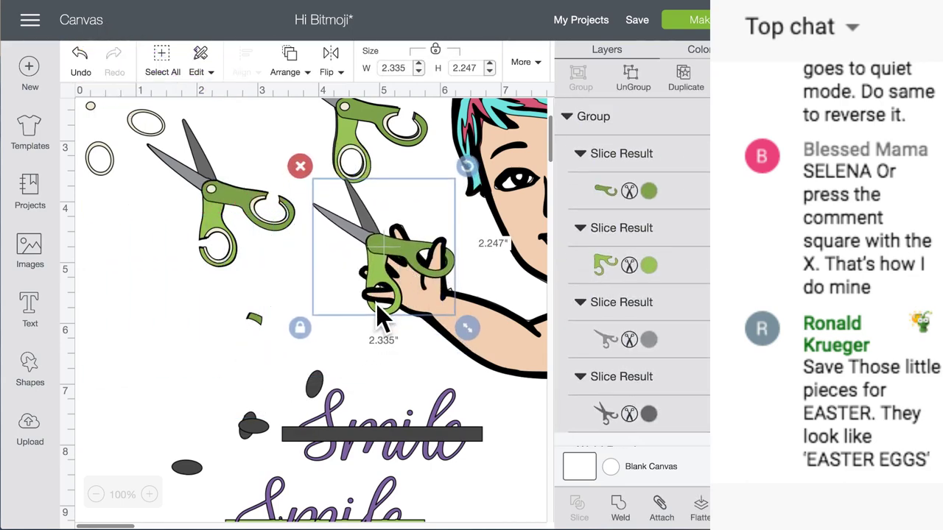